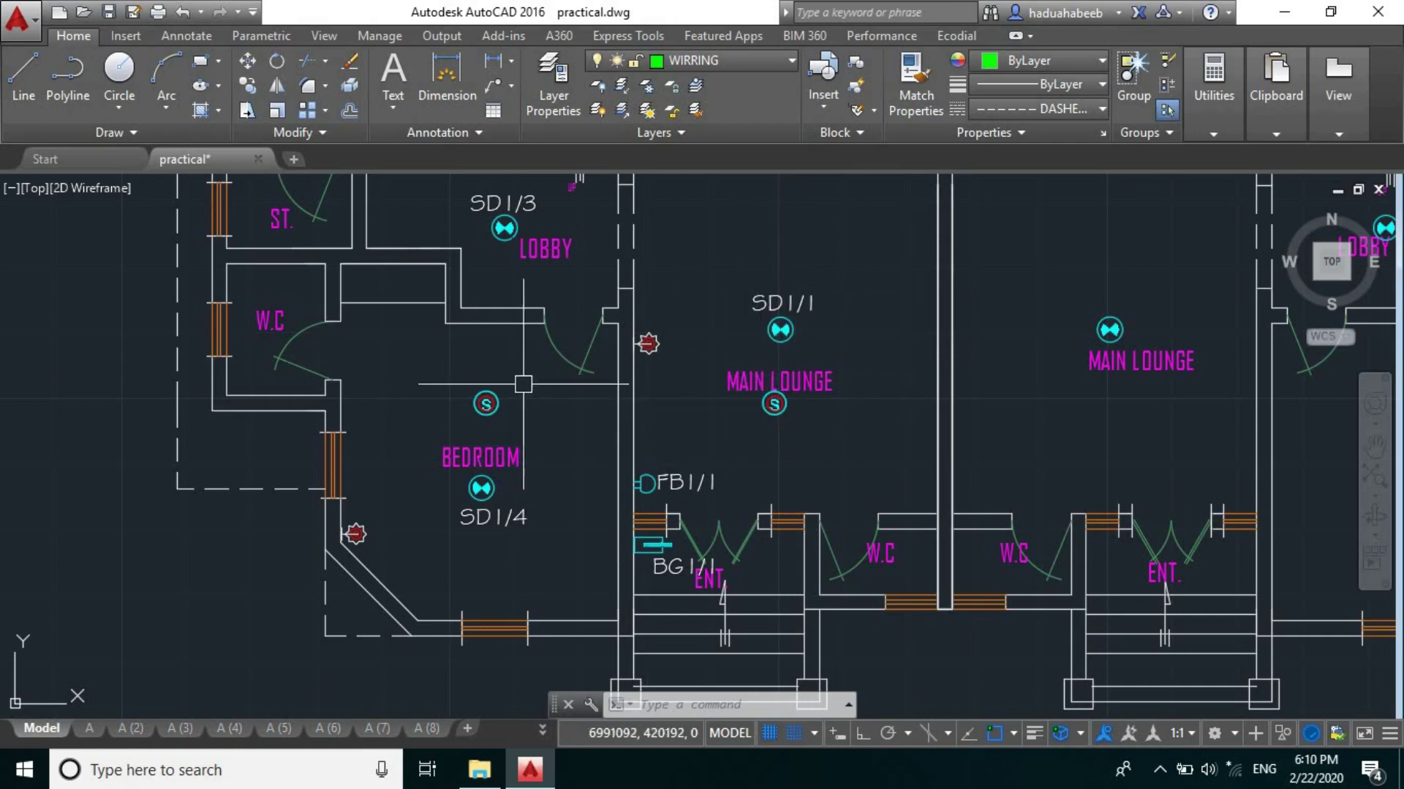
pyautogui.moveTo(524, 384); pyautogui.dragTo(341, 454, button='middle')
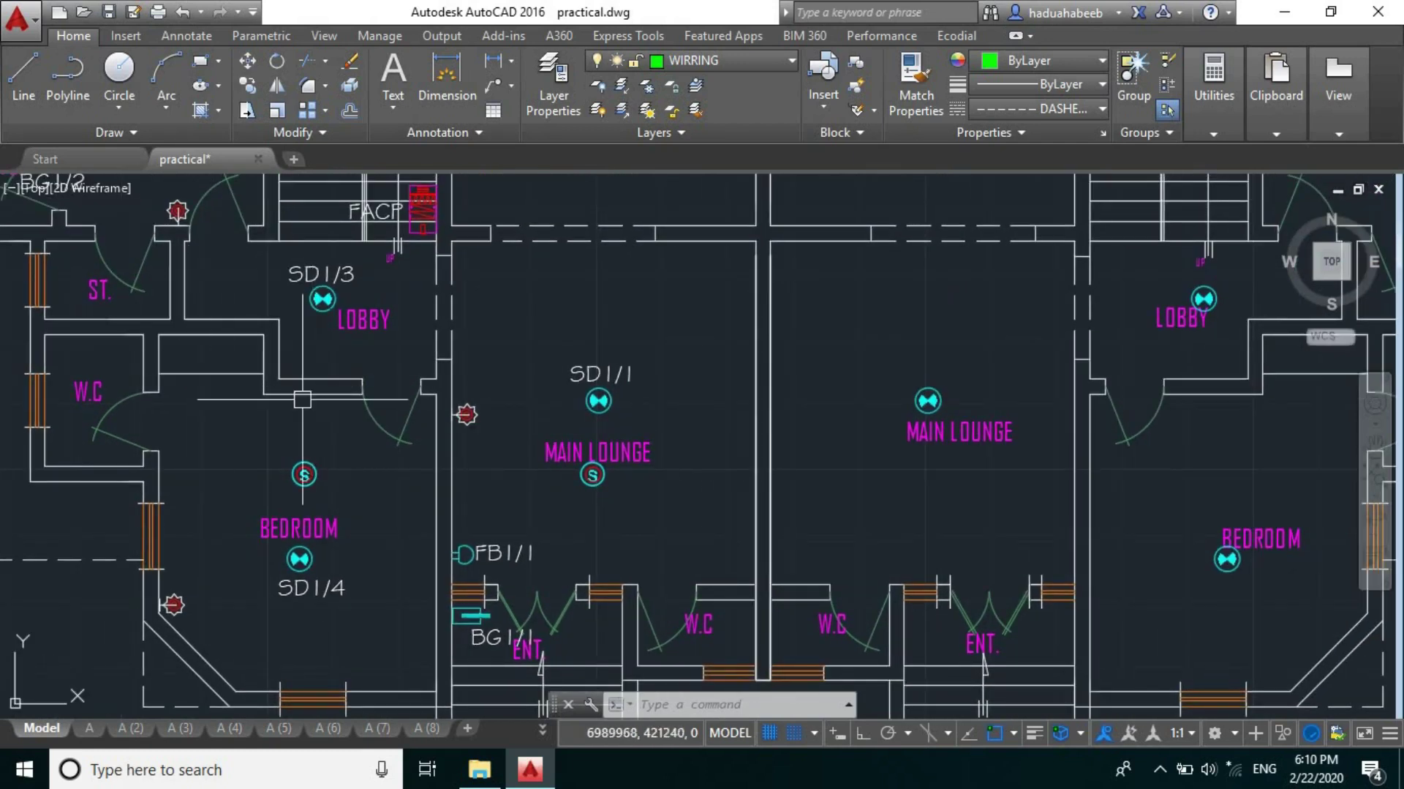
pyautogui.moveTo(536, 485); pyautogui.dragTo(703, 377, button='middle')
pyautogui.moveTo(602, 413); pyautogui.dragTo(510, 474, button='middle')
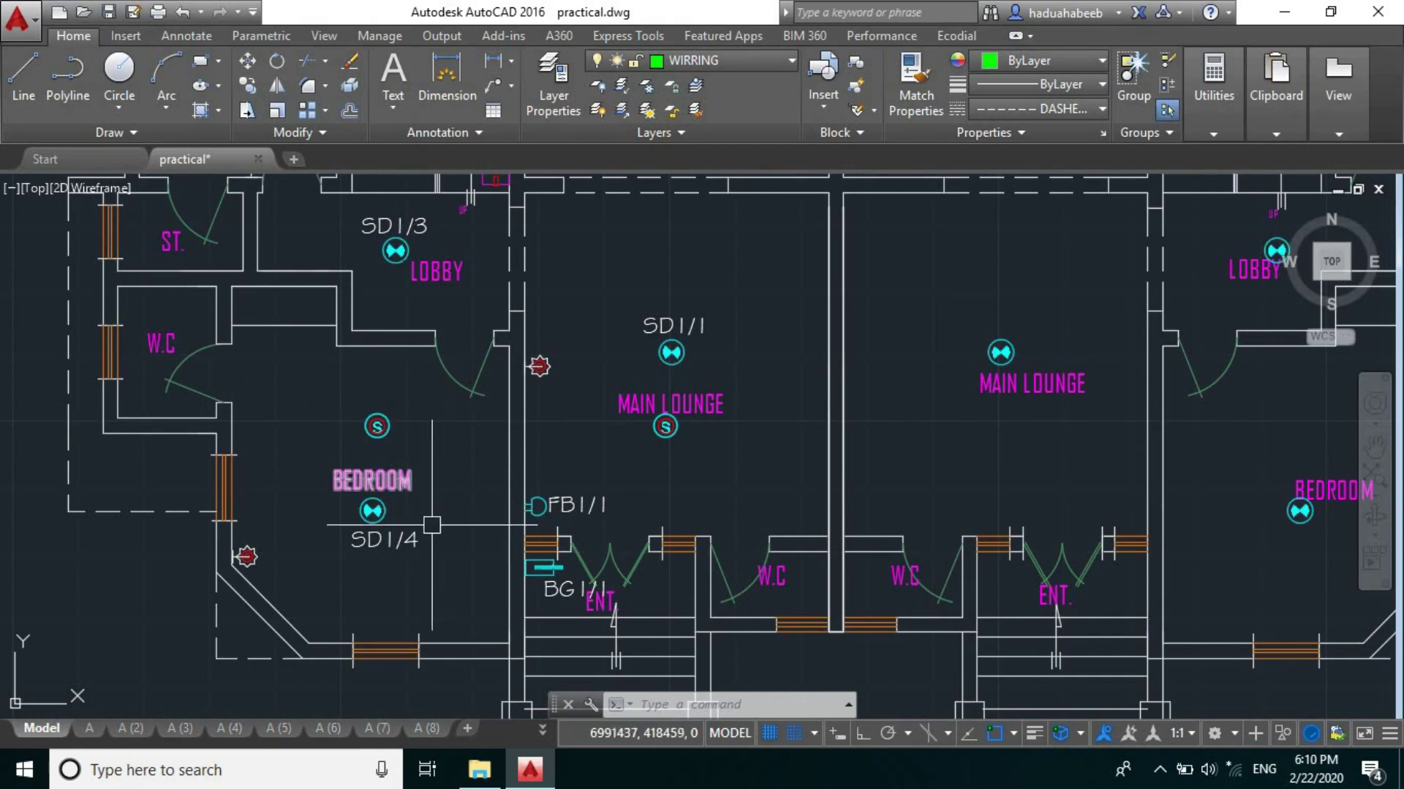
pyautogui.moveTo(547, 430); pyautogui.dragTo(464, 487, button='middle')
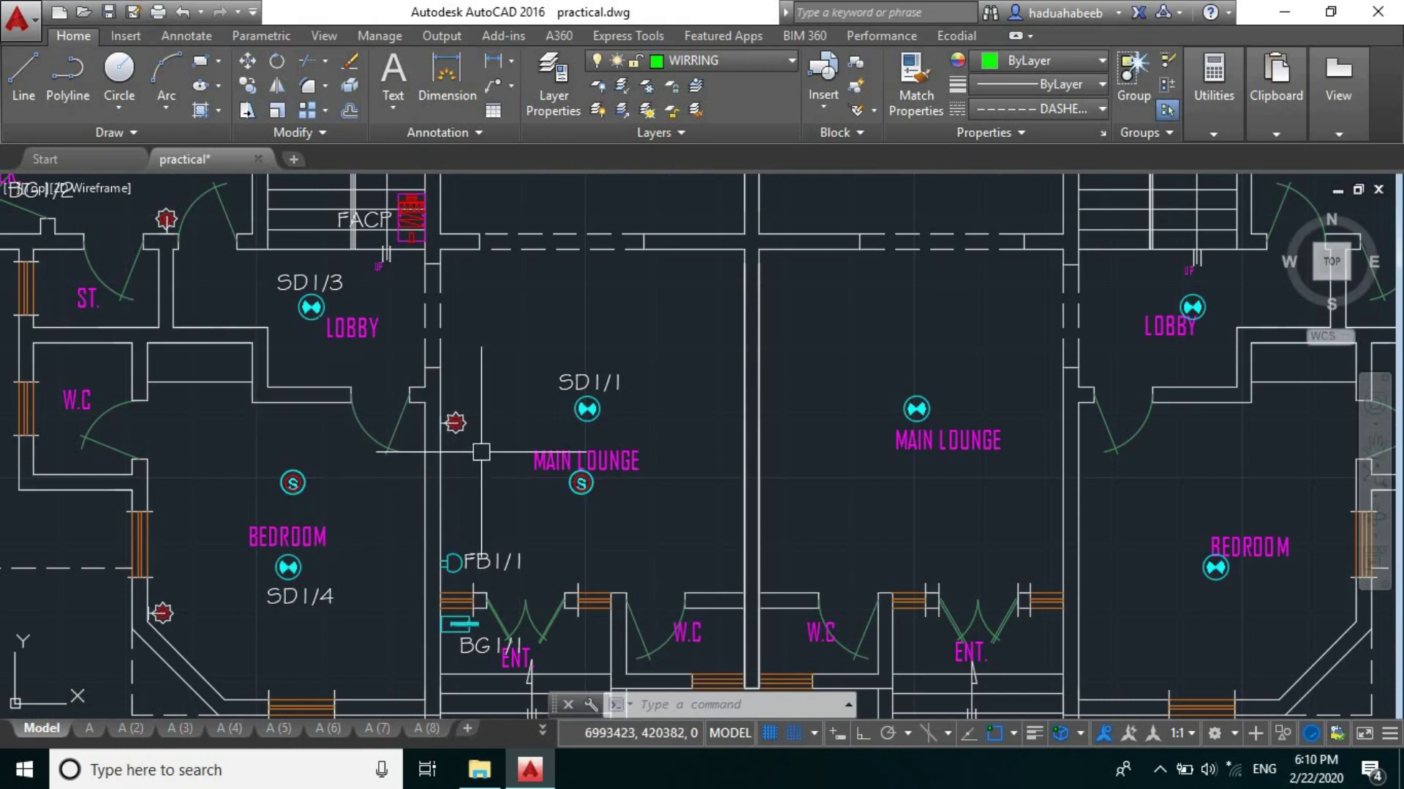
# - Change the amplifier outlet description in the symbol legend to read 5W AMPLIFIER OUTLET FOR LOCALIZED SYSTEM
pyautogui.scroll(-5, 508, 417)
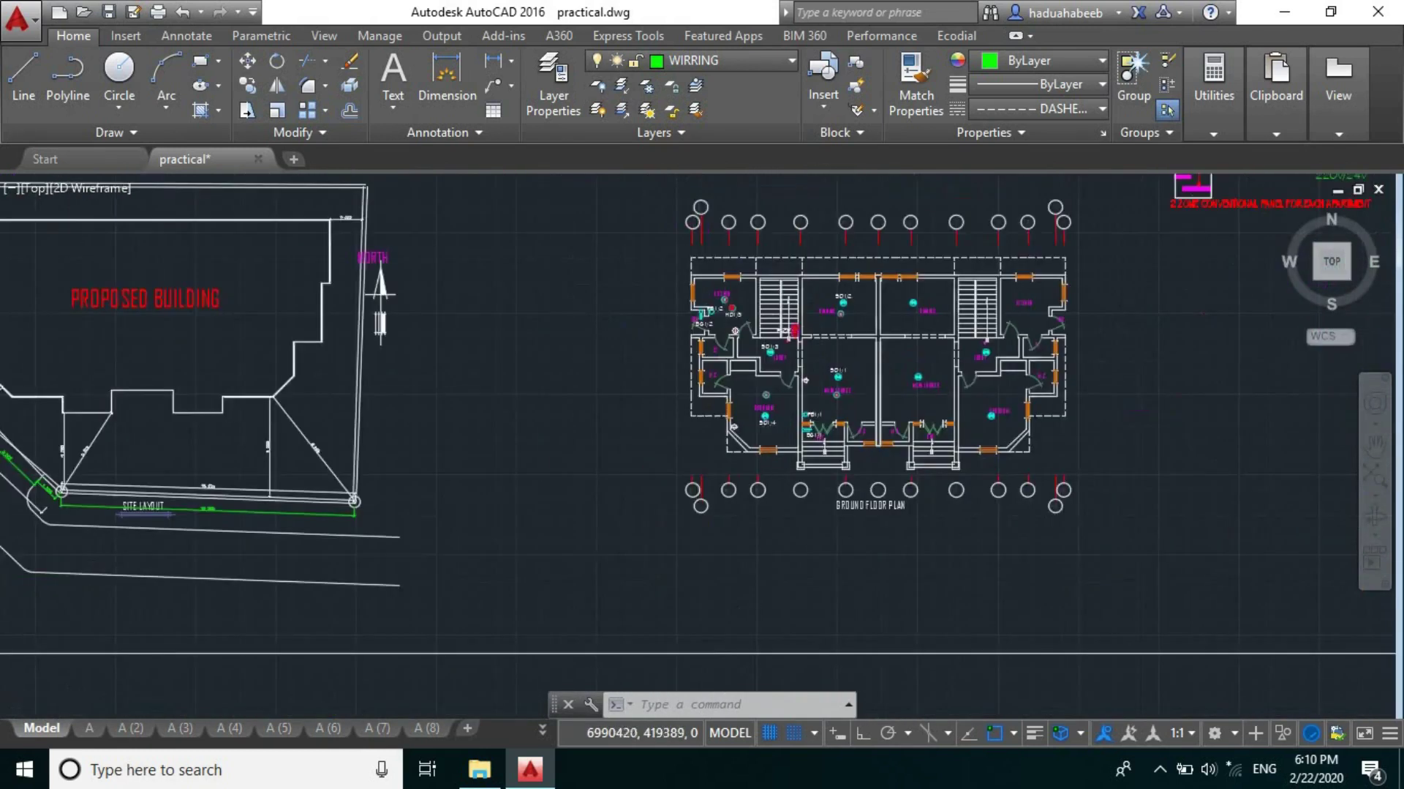
pyautogui.scroll(-4, 596, 417)
pyautogui.scroll(10, 452, 574)
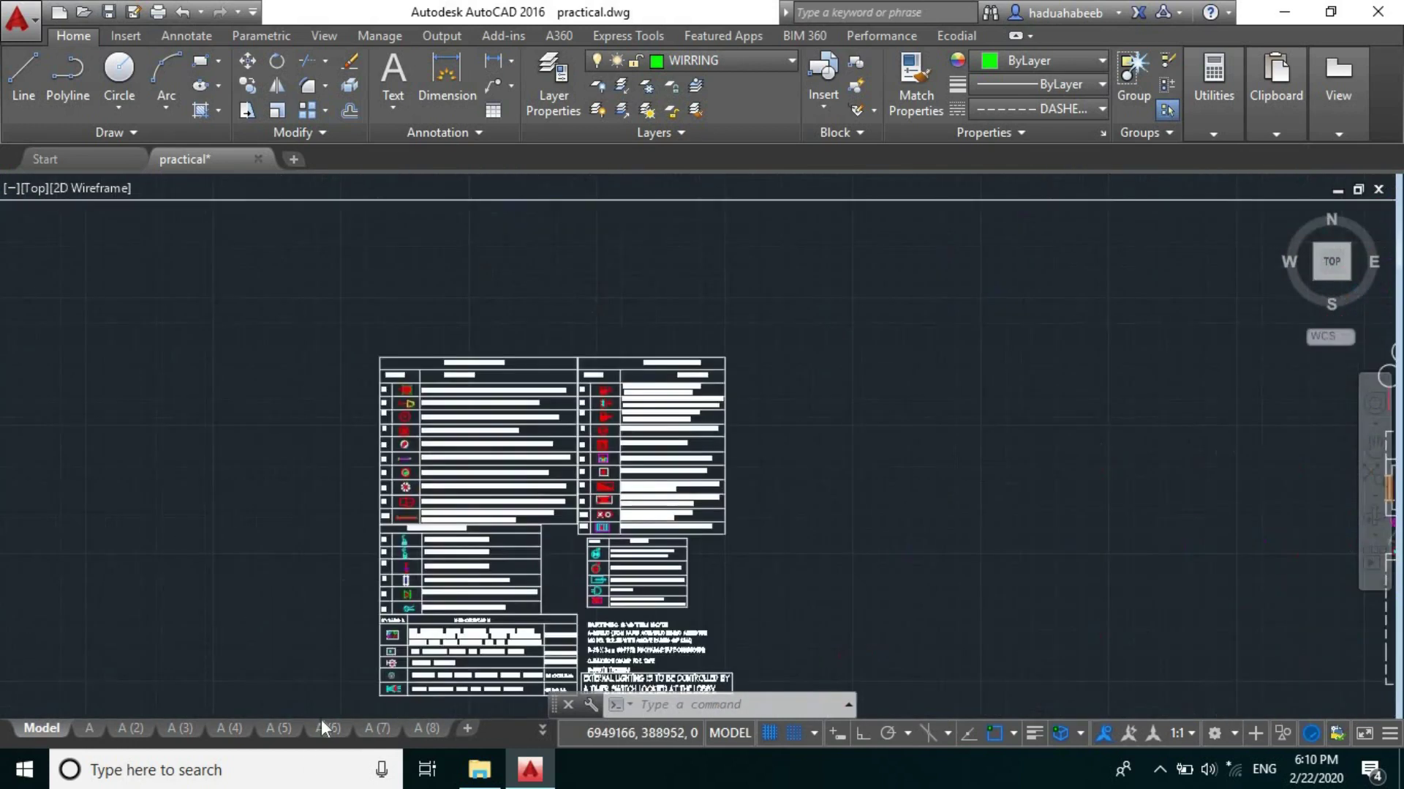
pyautogui.moveTo(397, 618); pyautogui.dragTo(371, 492, button='middle')
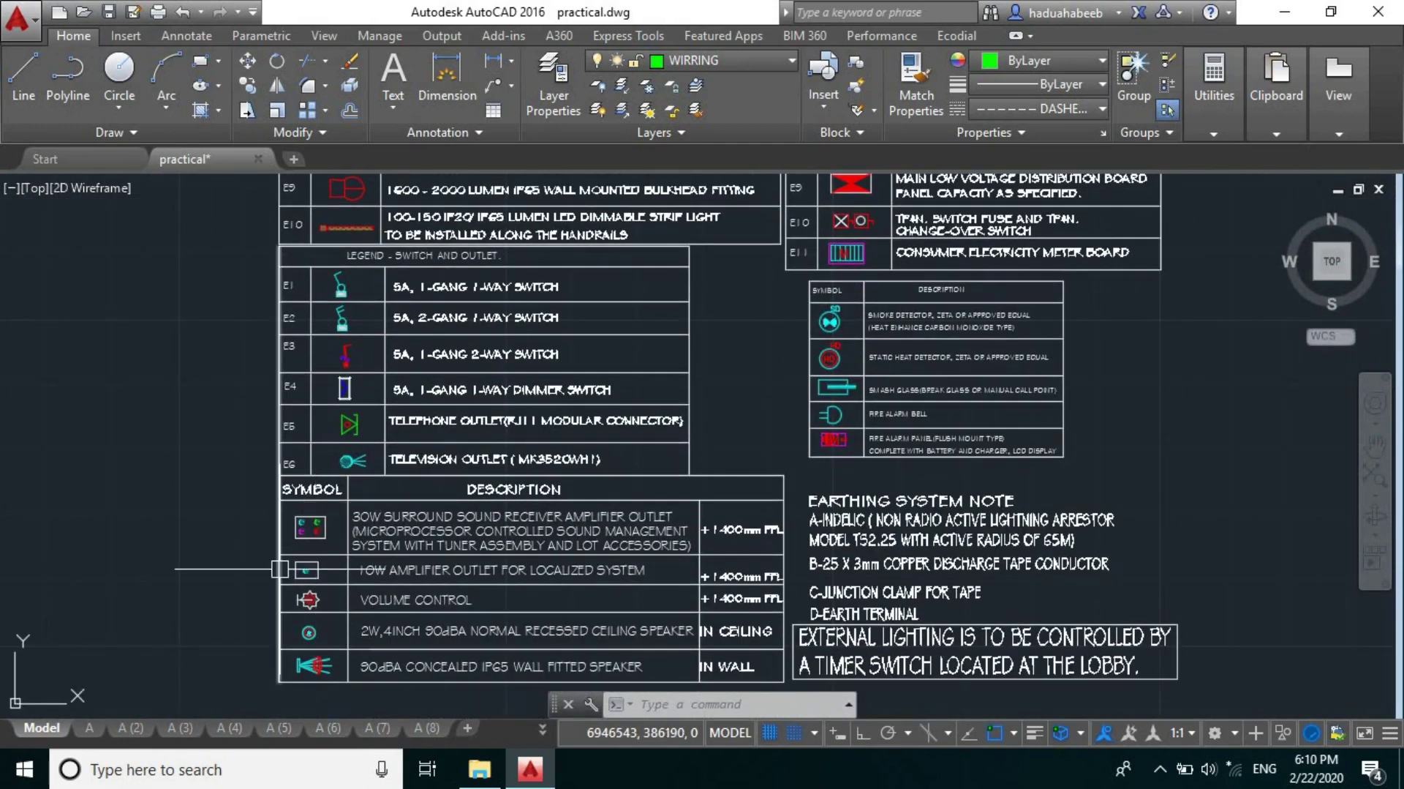
pyautogui.scroll(4, 308, 599)
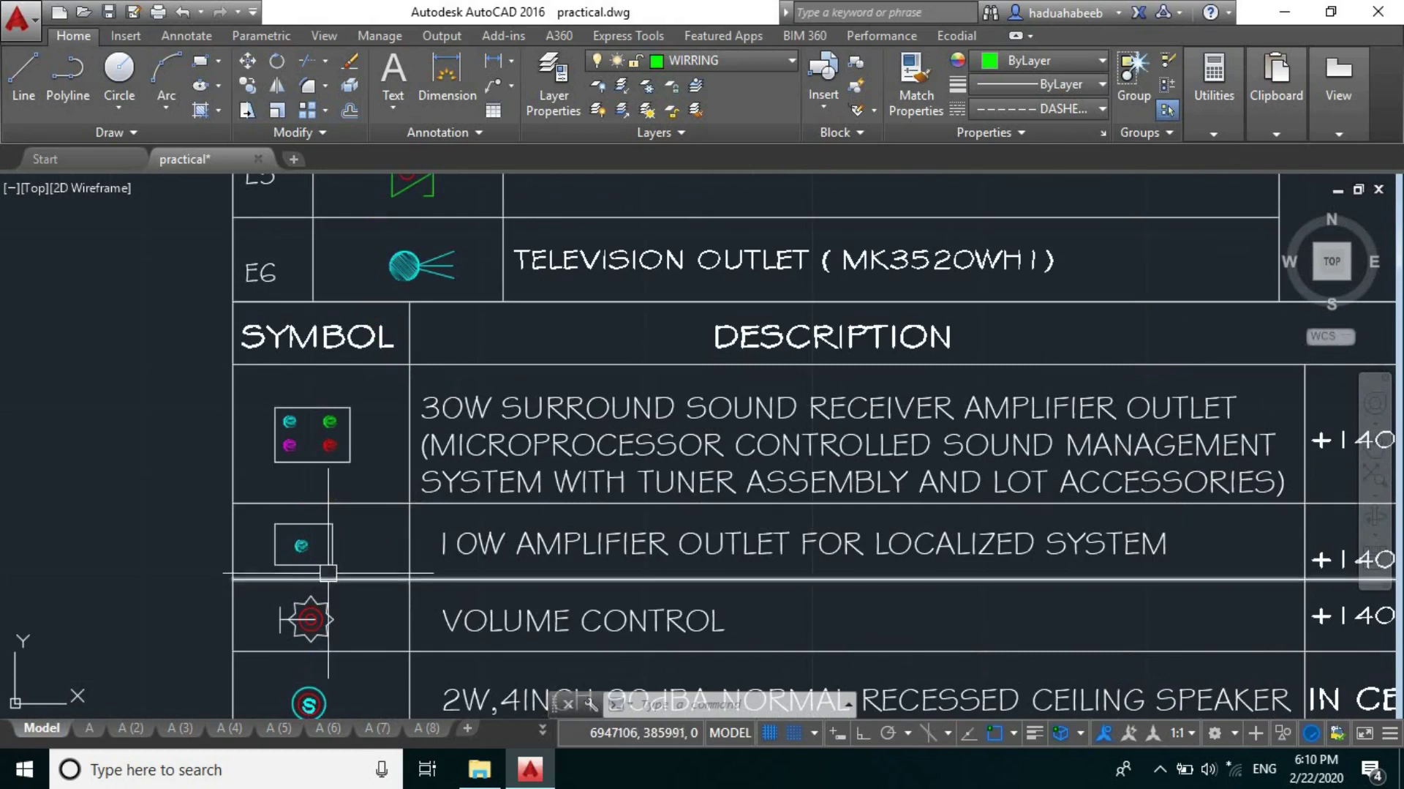
pyautogui.click(326, 556)
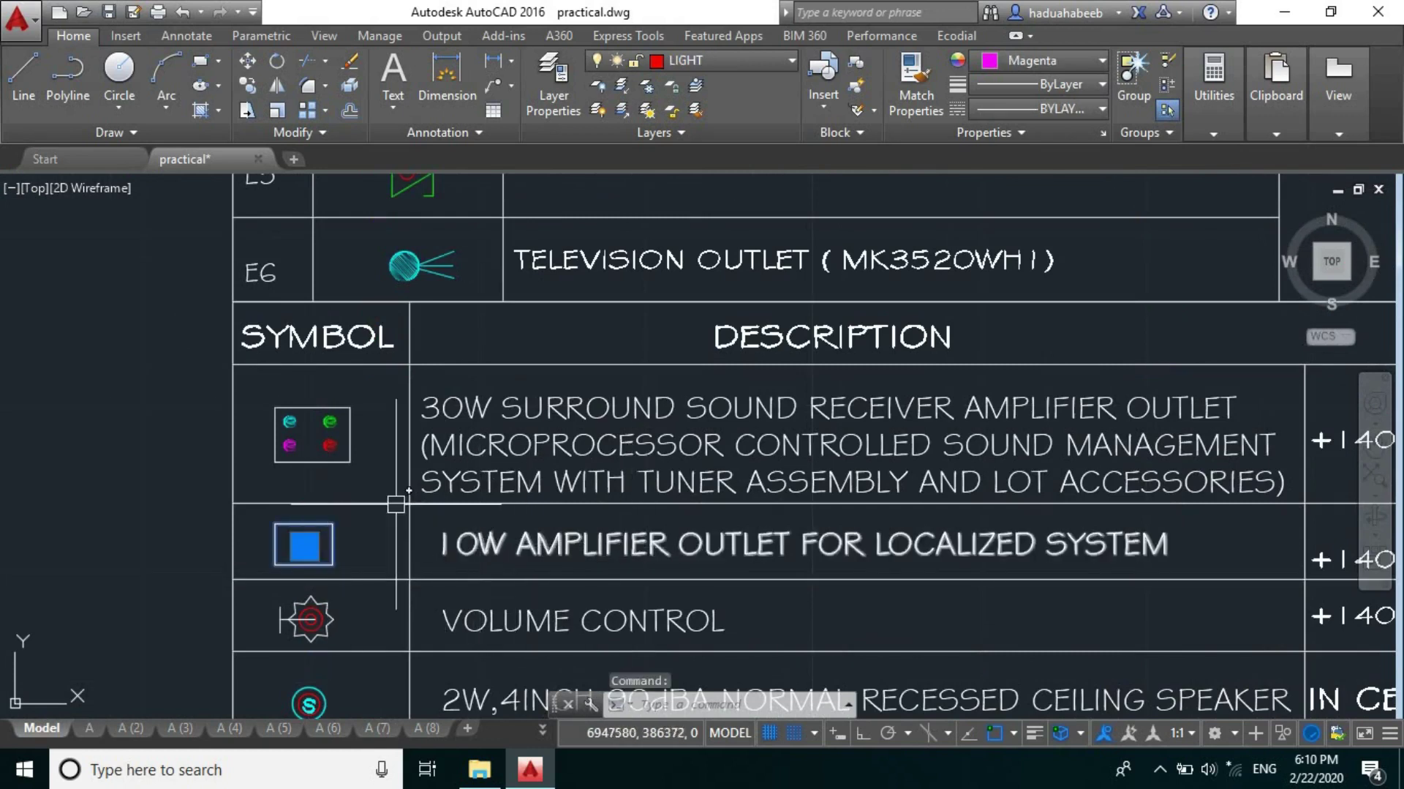
pyautogui.press('Escape')
pyautogui.scroll(-2, 396, 503)
pyautogui.scroll(4, 409, 454)
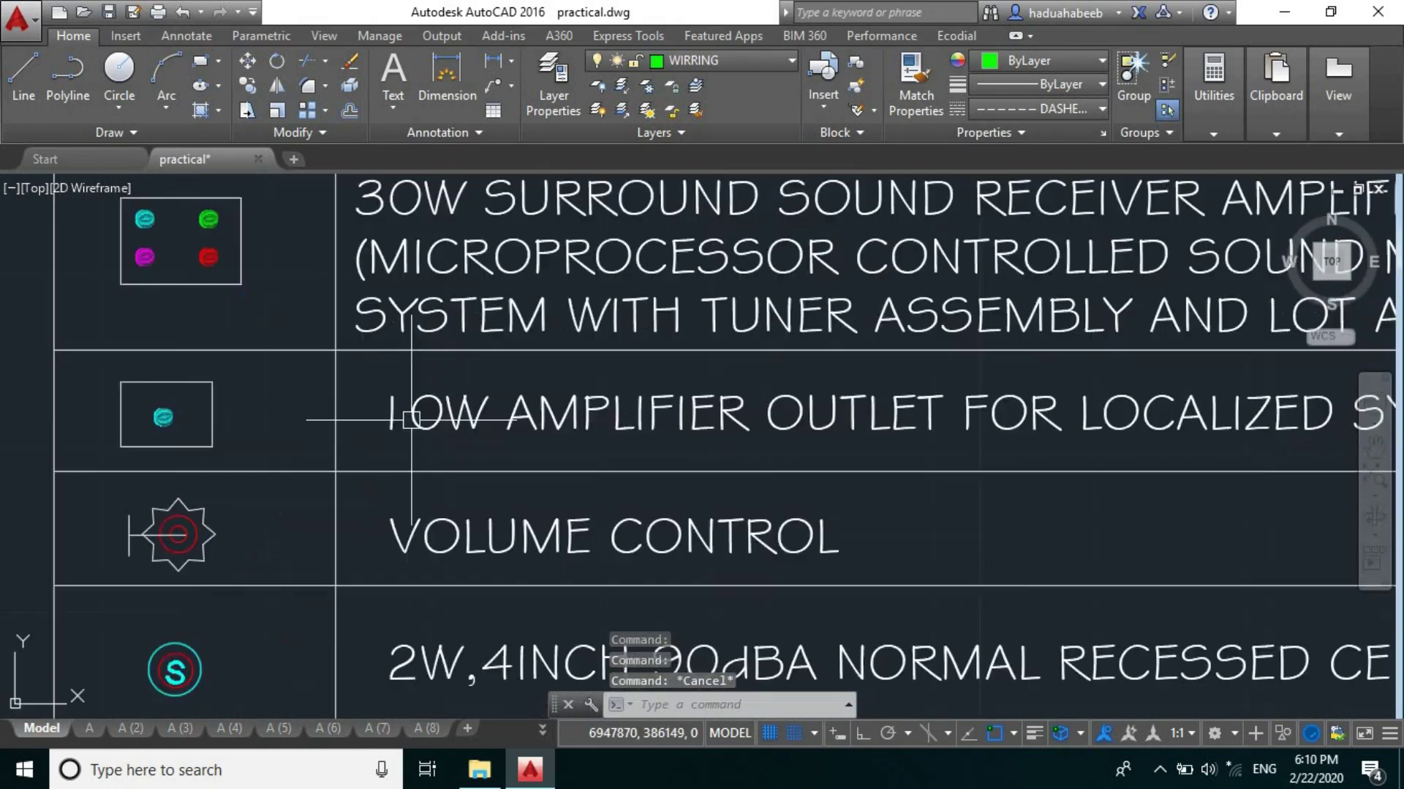
pyautogui.click(411, 419)
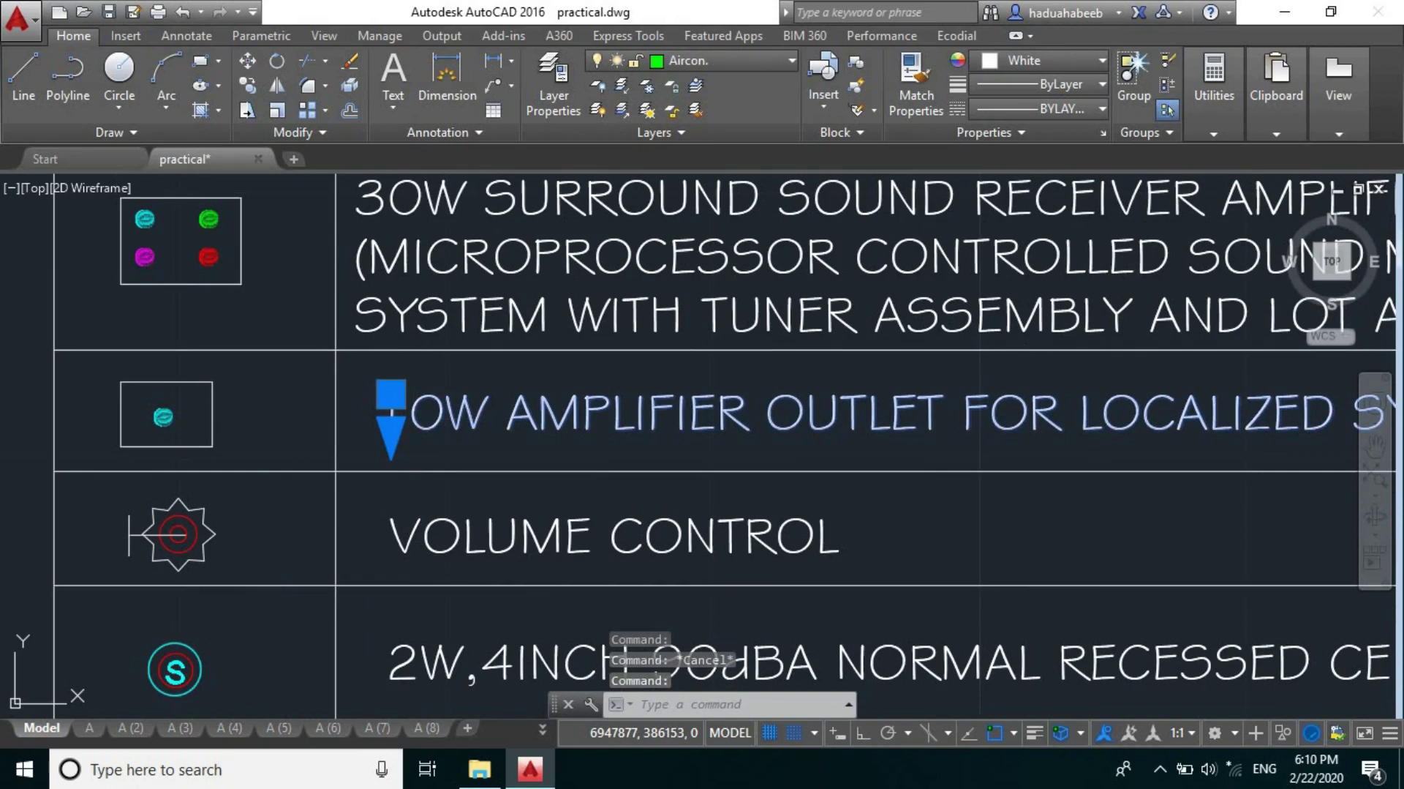
pyautogui.doubleClick(467, 427)
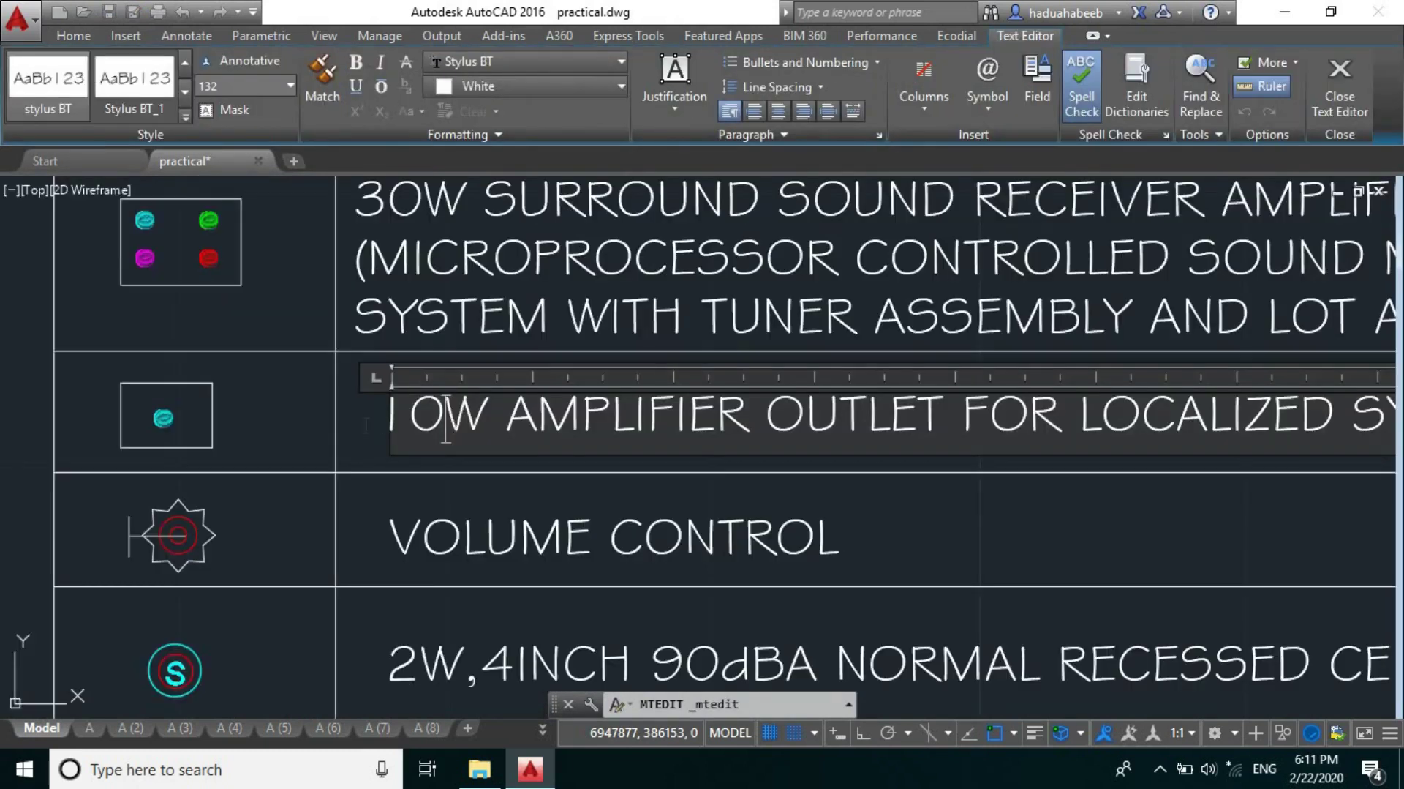
pyautogui.write('5')
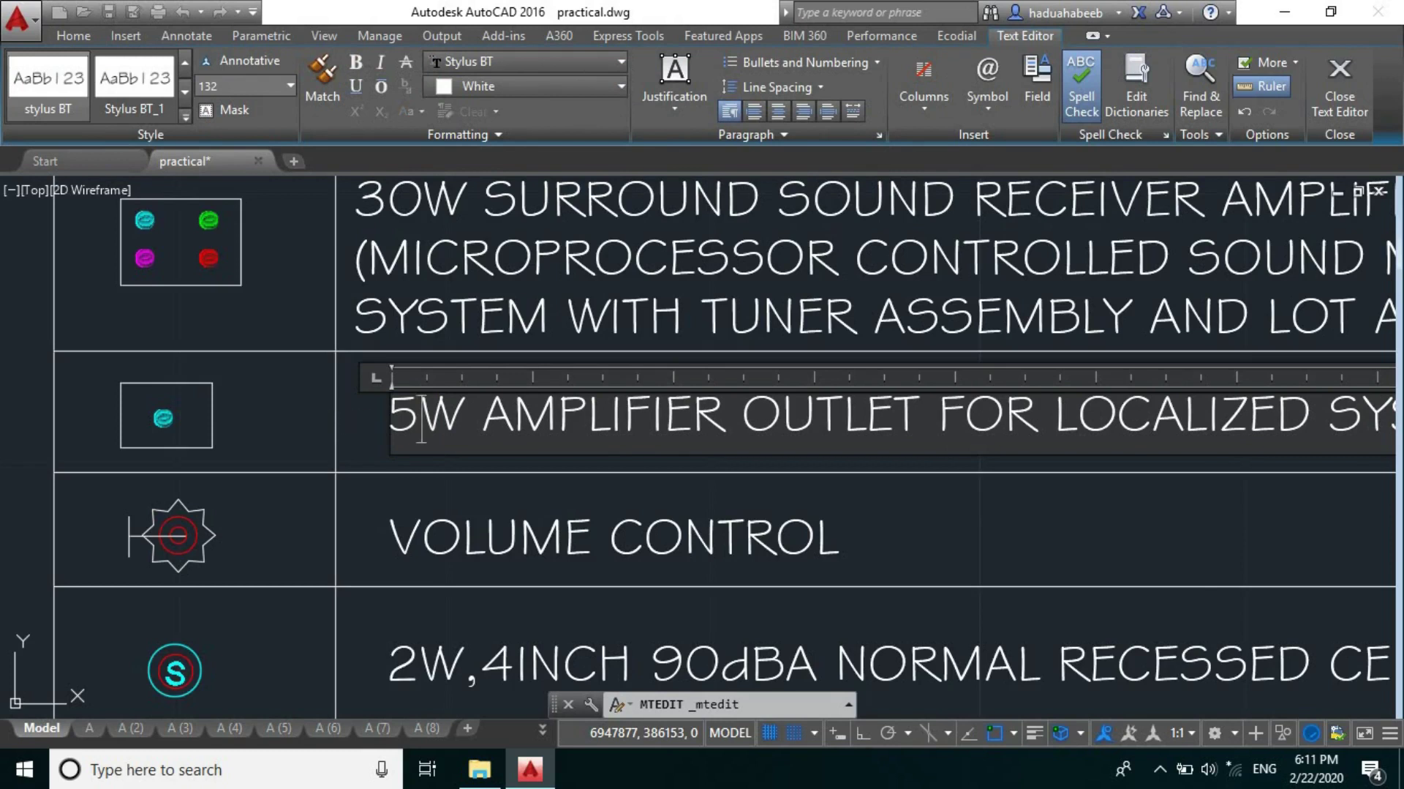
pyautogui.click(352, 408)
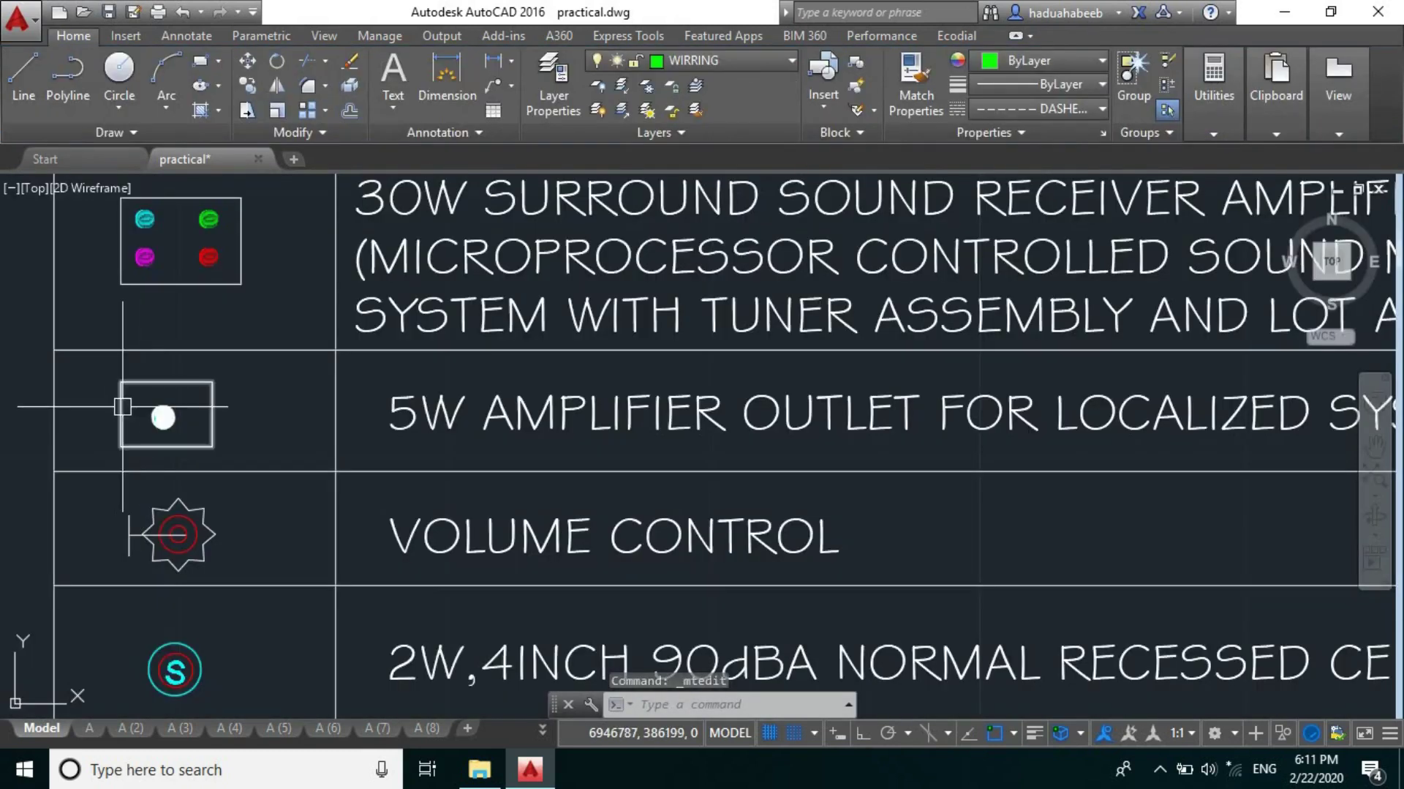
# - Copy the 5W amplifier outlet symbol from the legend, with object snap off, to the left ground floor bedroom just below its television outlet
pyautogui.click(132, 411)
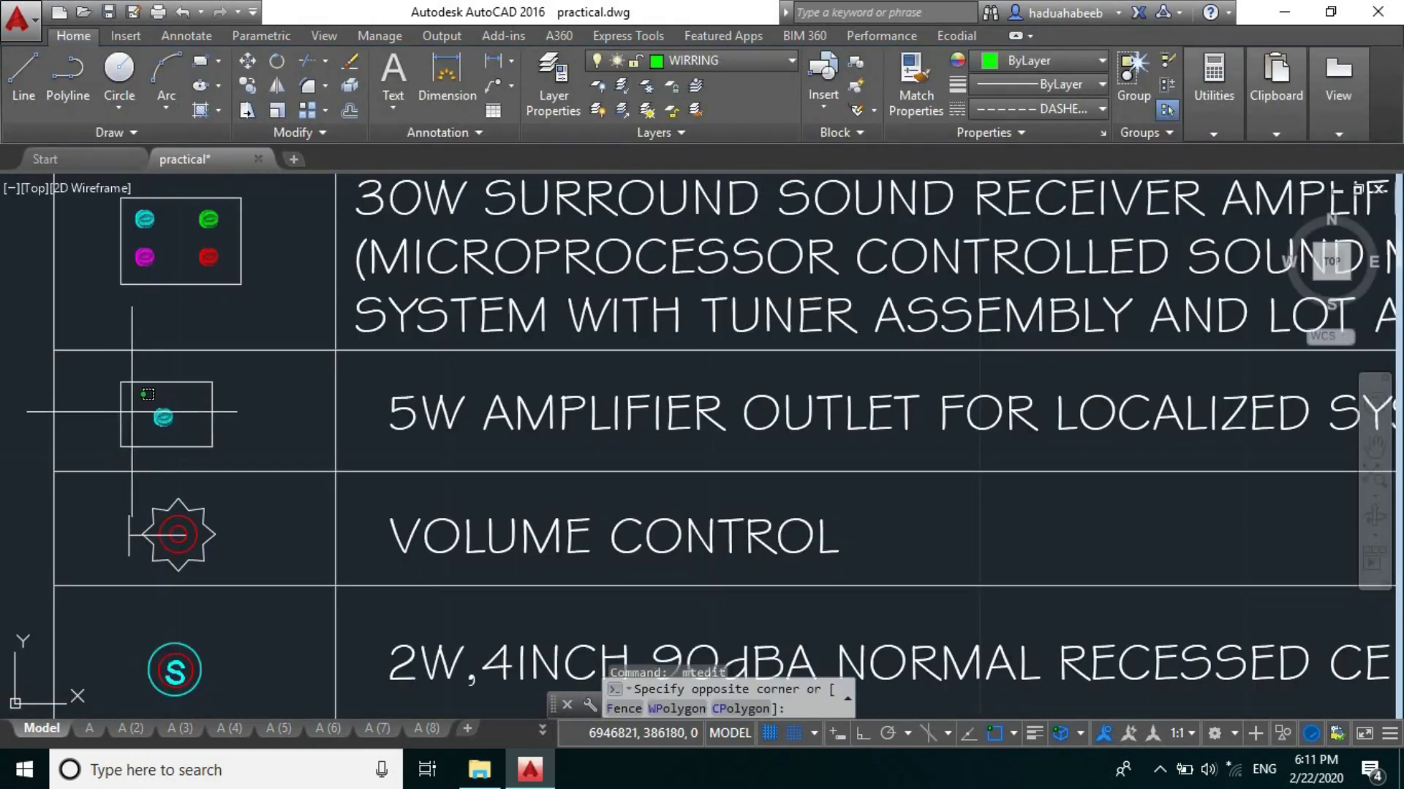
pyautogui.click(70, 407)
pyautogui.write('c')
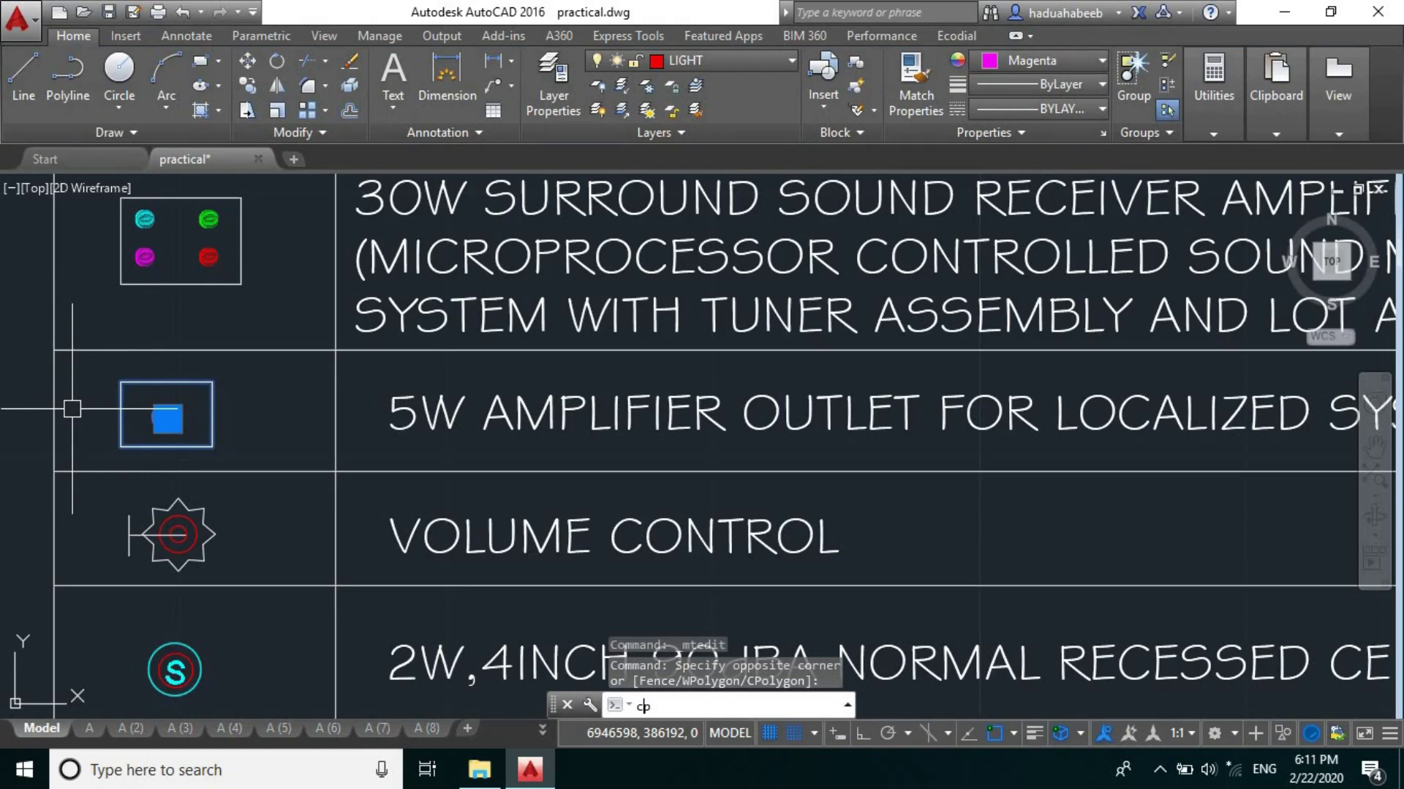
pyautogui.write('p')
pyautogui.press('Return')
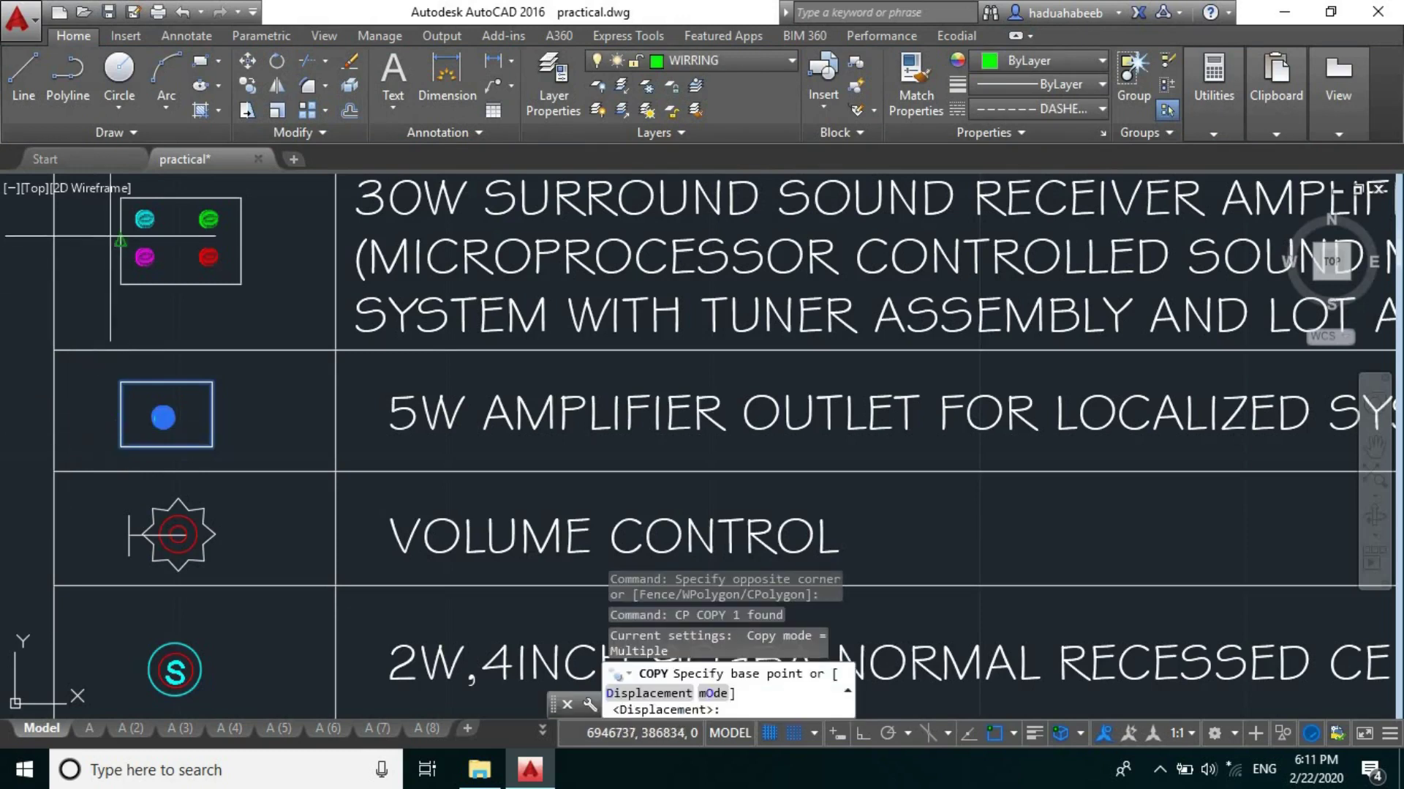
pyautogui.click(163, 417)
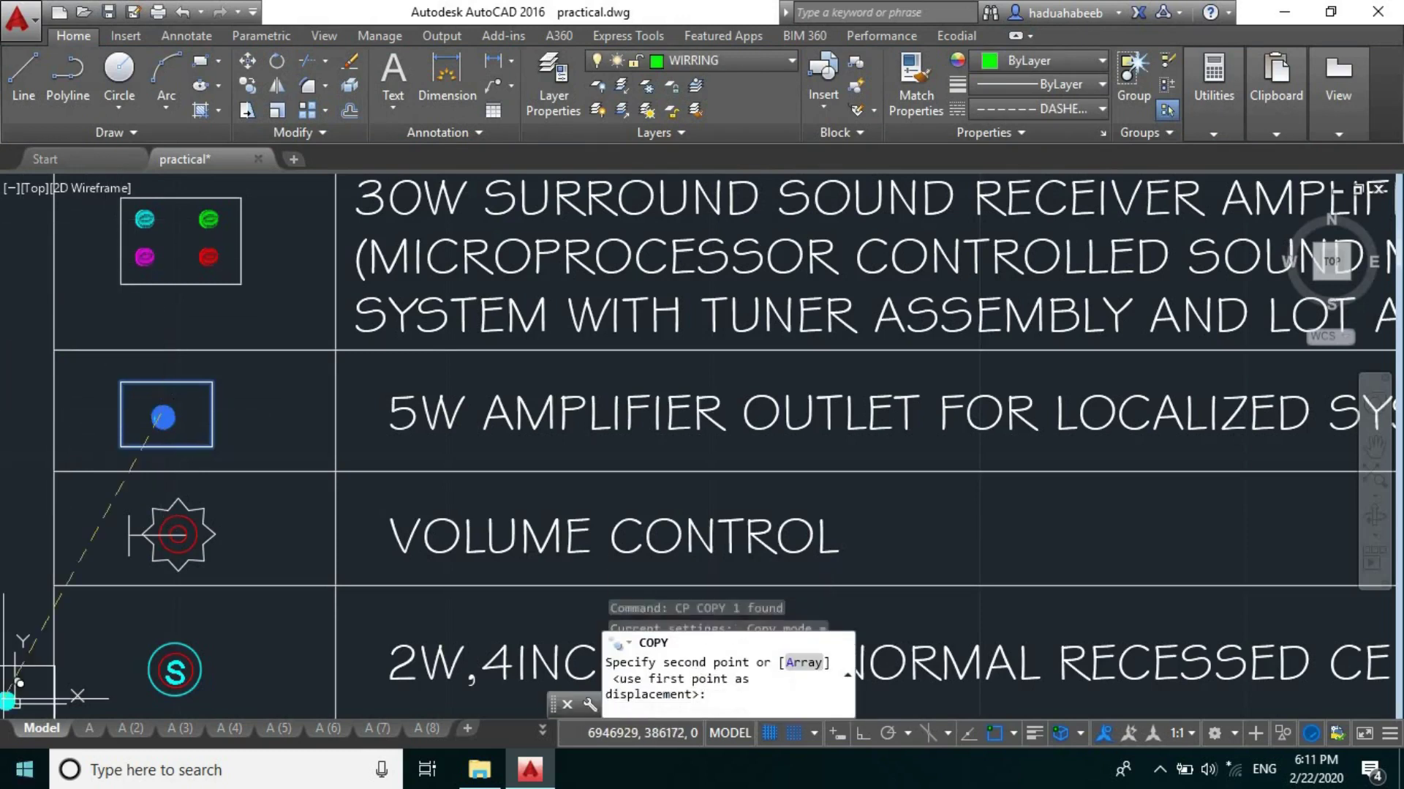
pyautogui.scroll(-4, 325, 234)
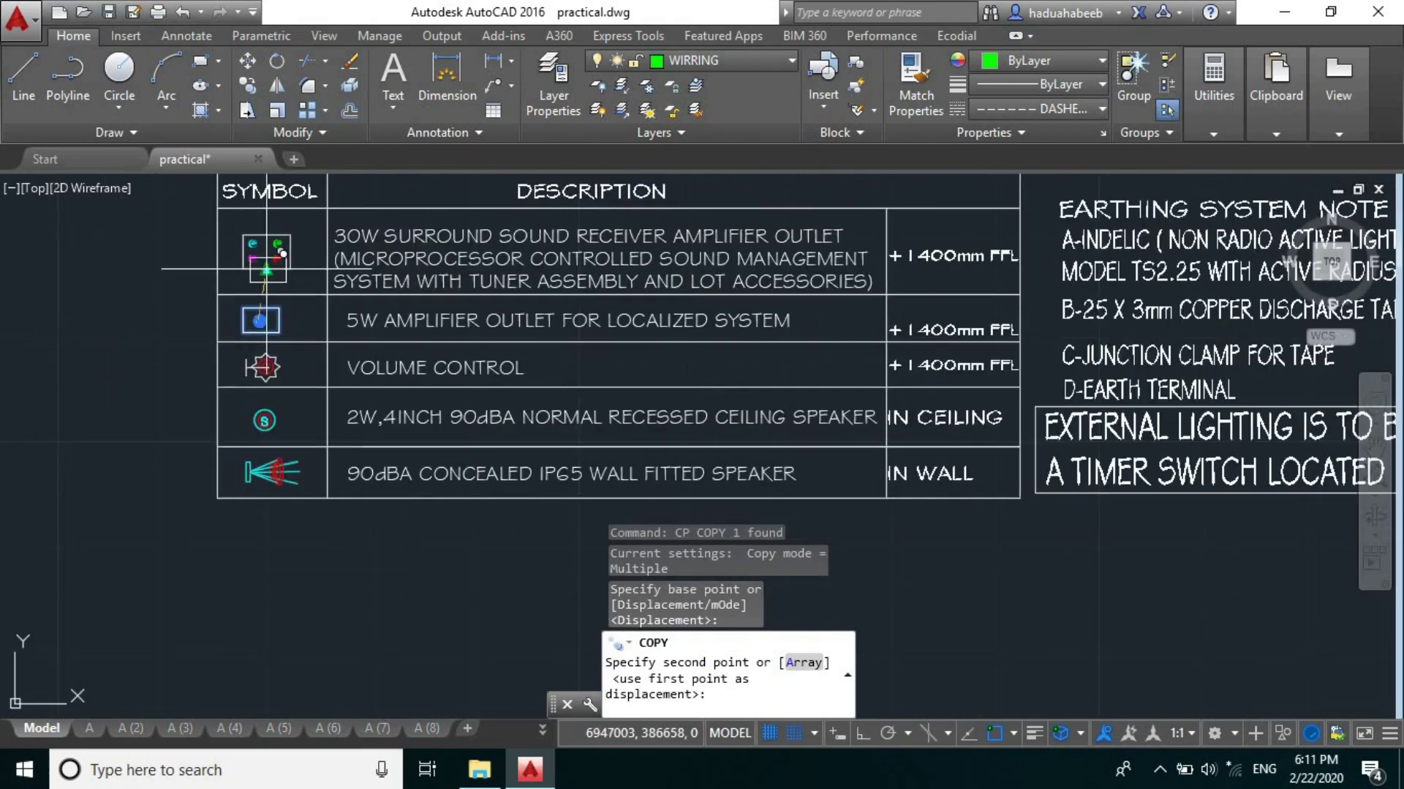
pyautogui.press('F3')
pyautogui.scroll(-4, 191, 443)
pyautogui.scroll(3, 533, 432)
pyautogui.scroll(1, 585, 450)
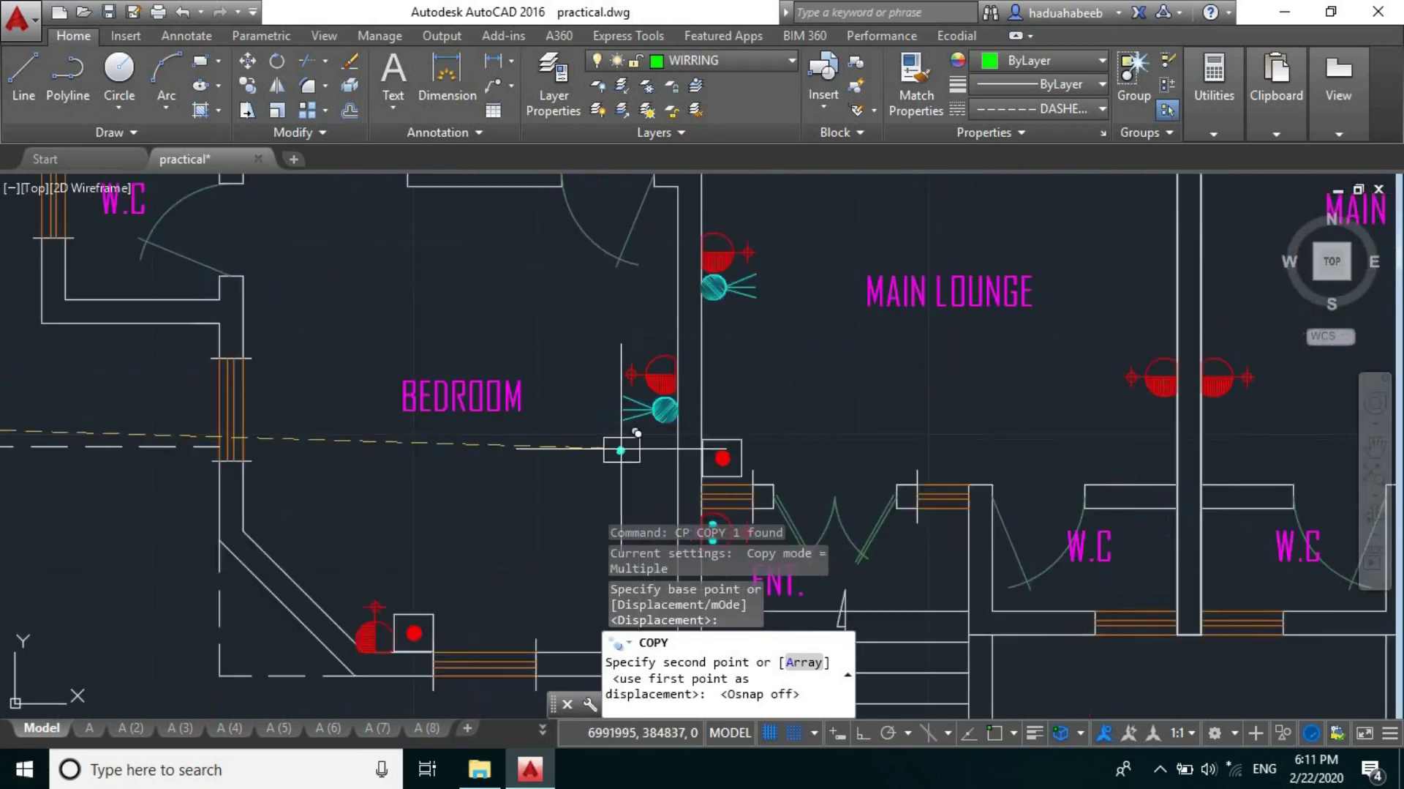
pyautogui.scroll(3, 636, 433)
pyautogui.click(685, 435)
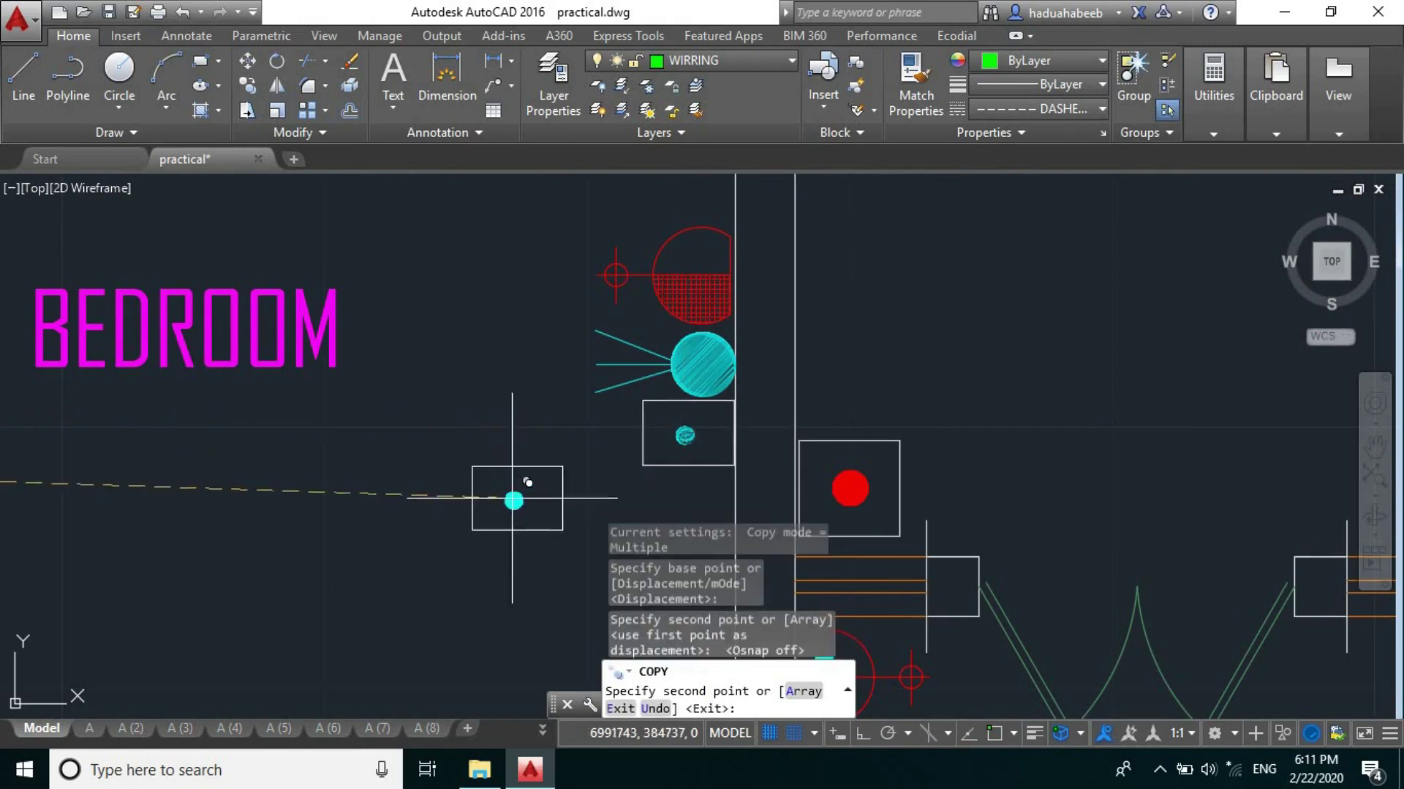
# - Place another copy of the amplifier outlet in the left ground floor main lounge, just below the television outlet
pyautogui.scroll(-5, 513, 497)
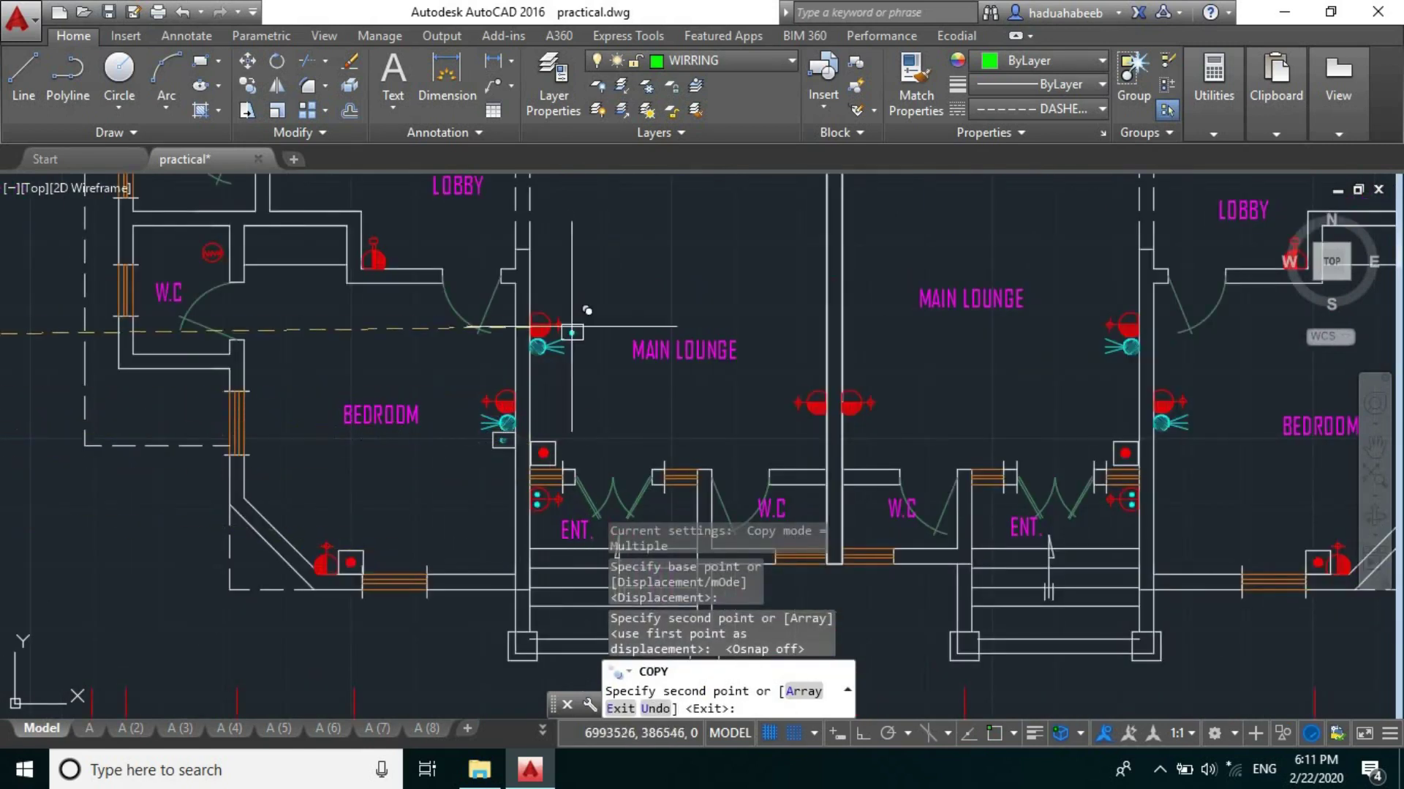
pyautogui.moveTo(572, 326); pyautogui.dragTo(559, 418, button='middle')
pyautogui.scroll(6, 556, 419)
pyautogui.scroll(-2, 502, 434)
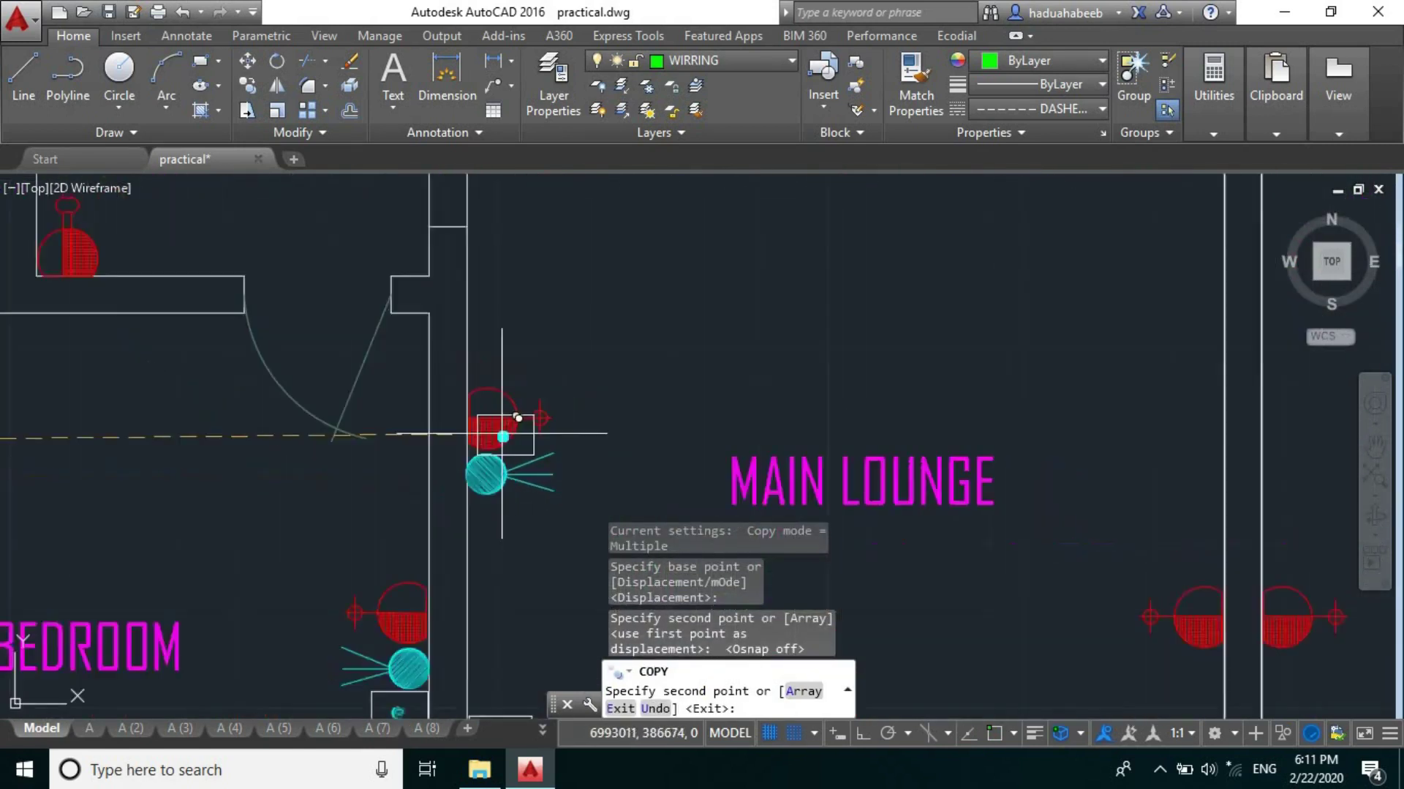
pyautogui.scroll(1, 509, 523)
pyautogui.moveTo(508, 527); pyautogui.dragTo(505, 485, button='middle')
pyautogui.click(485, 482)
# - Place an amplifier outlet copy in the left ground floor kitchen, against the staircase wall beside the lobby door
pyautogui.scroll(-4, 466, 506)
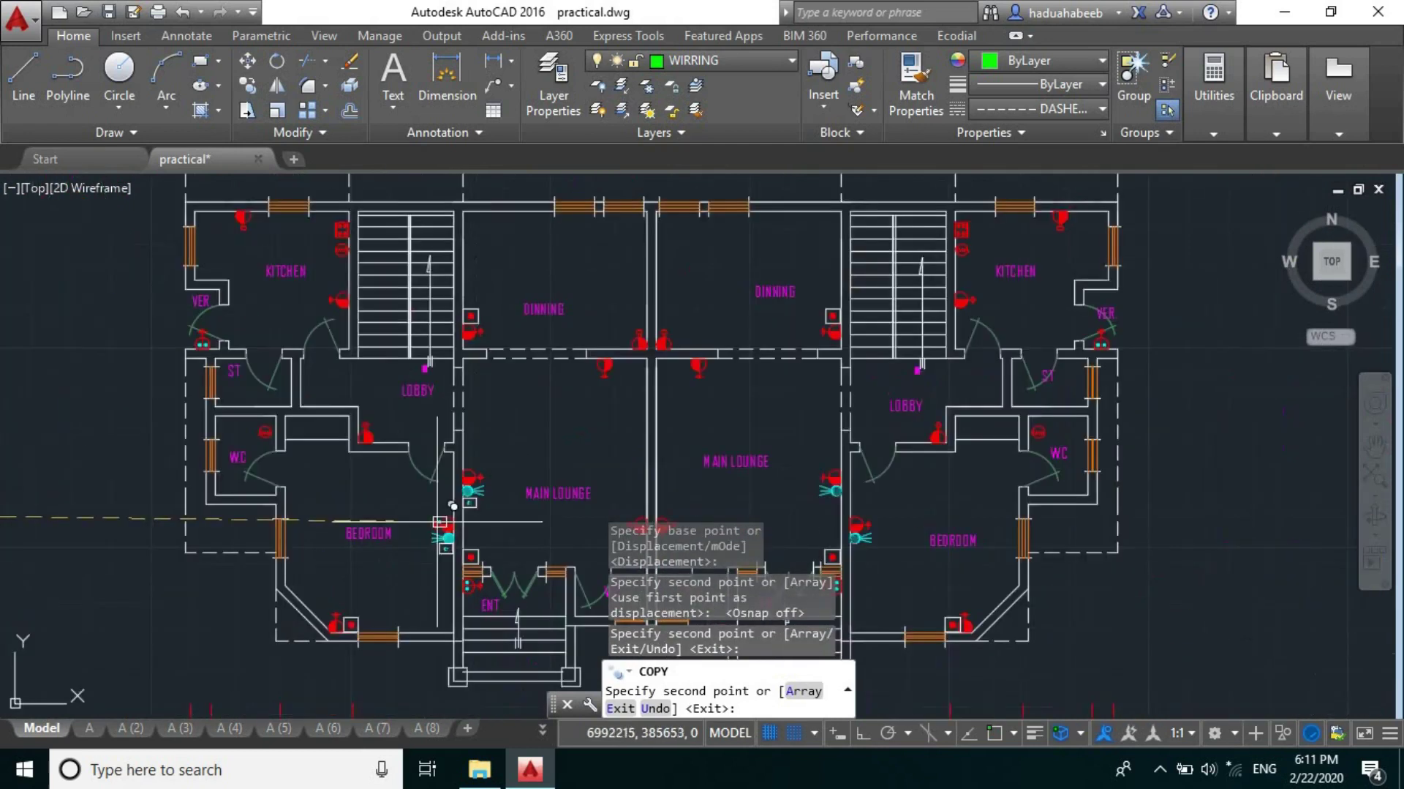
pyautogui.scroll(4, 376, 244)
pyautogui.moveTo(376, 244)
pyautogui.mouseDown(button='middle')
pyautogui.moveTo(392, 276)
pyautogui.moveTo(470, 329)
pyautogui.mouseUp(button='middle')
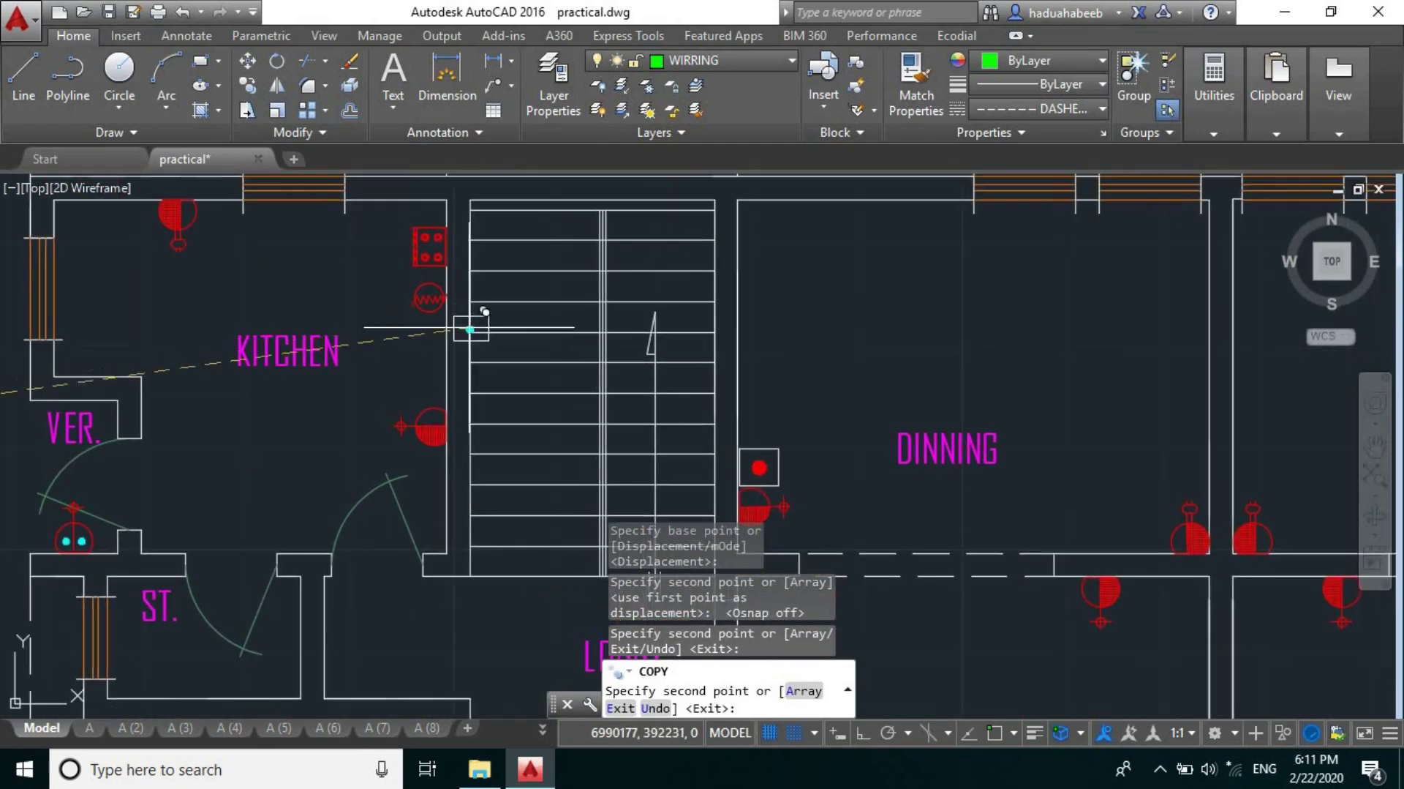
pyautogui.scroll(4, 429, 543)
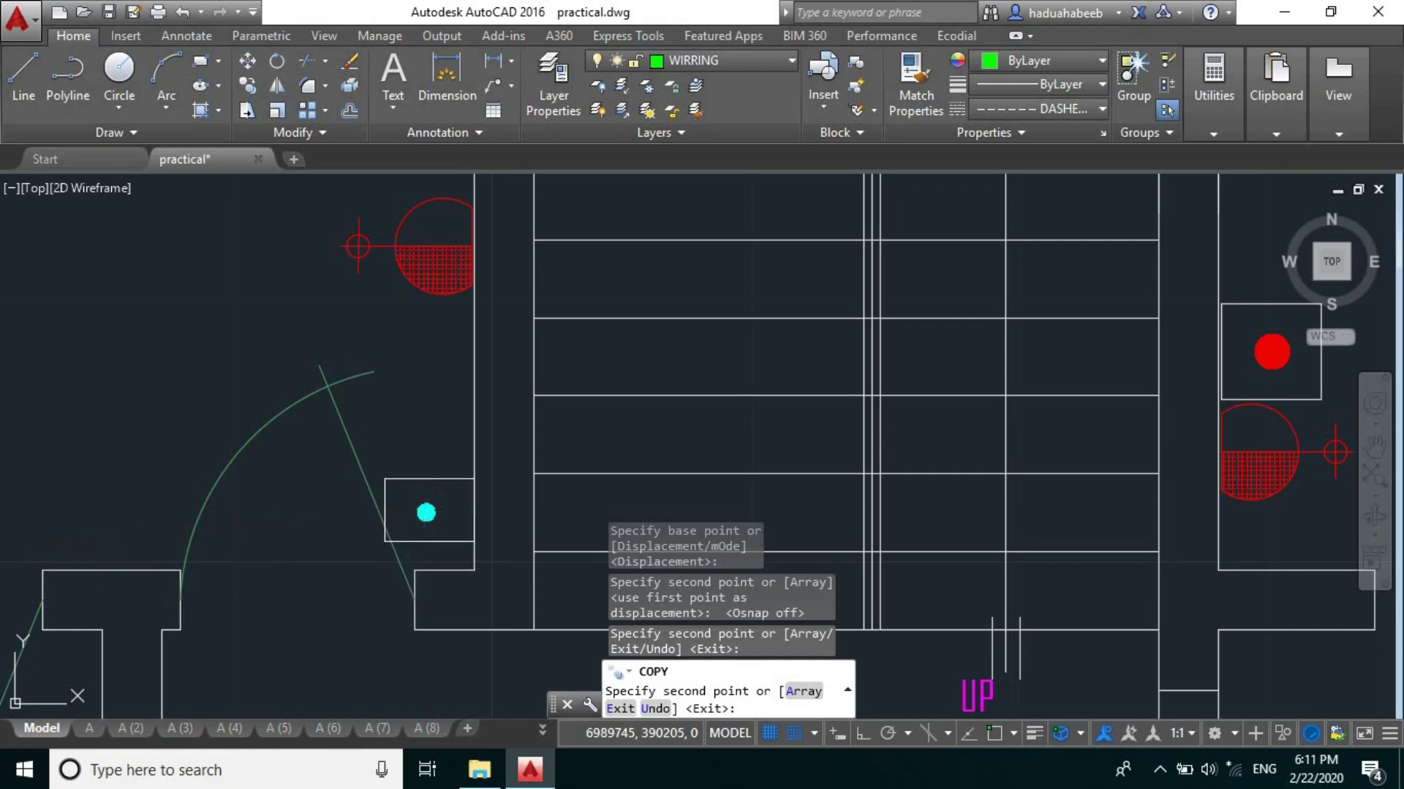
# - Look over the remaining ground floor rooms for further amplifier outlet locations
pyautogui.scroll(-5, 426, 512)
pyautogui.scroll(2, 228, 455)
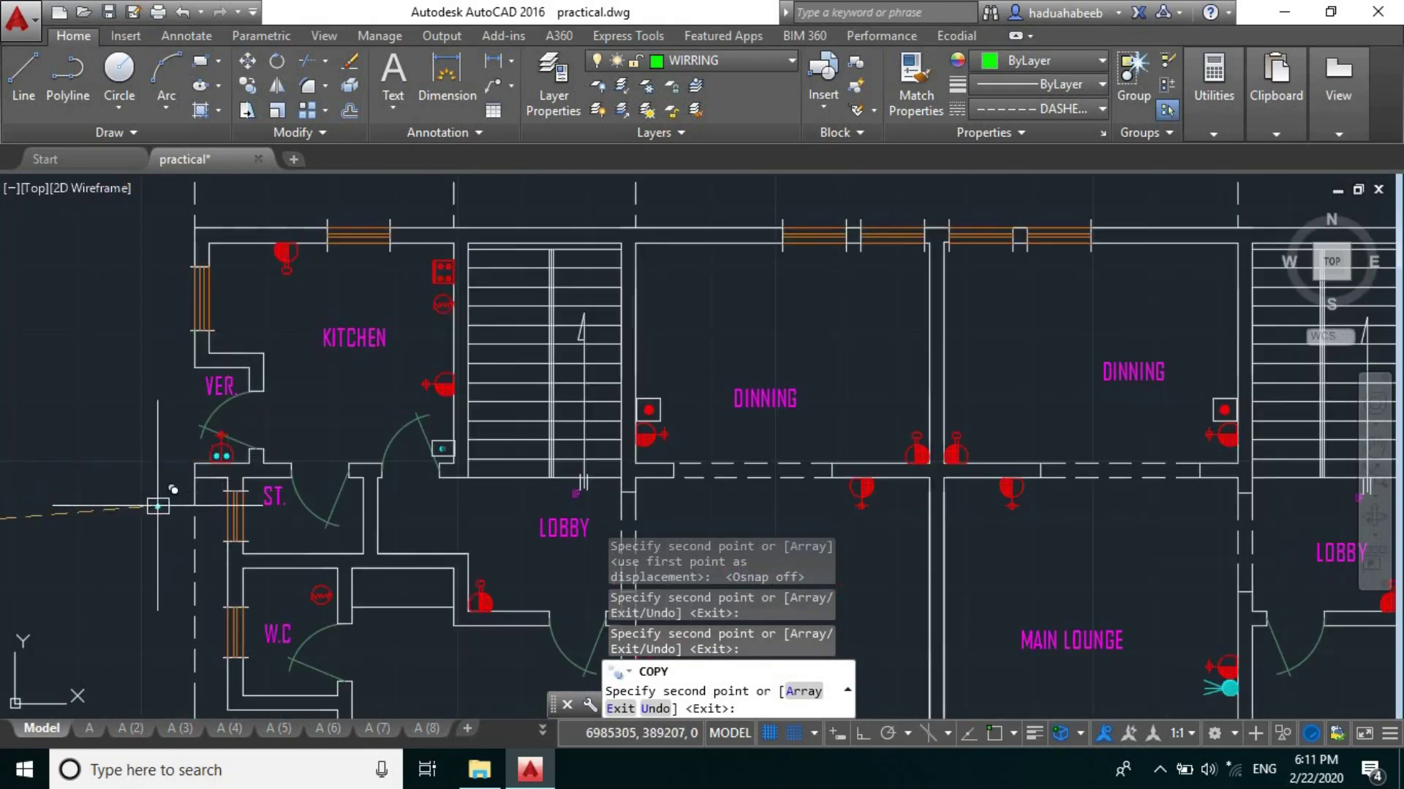
pyautogui.scroll(-2, 163, 319)
pyautogui.scroll(2, 464, 391)
pyautogui.moveTo(480, 399); pyautogui.dragTo(91, 285, button='middle')
pyautogui.scroll(-2, 382, 355)
pyautogui.moveTo(289, 416); pyautogui.dragTo(479, 395, button='middle')
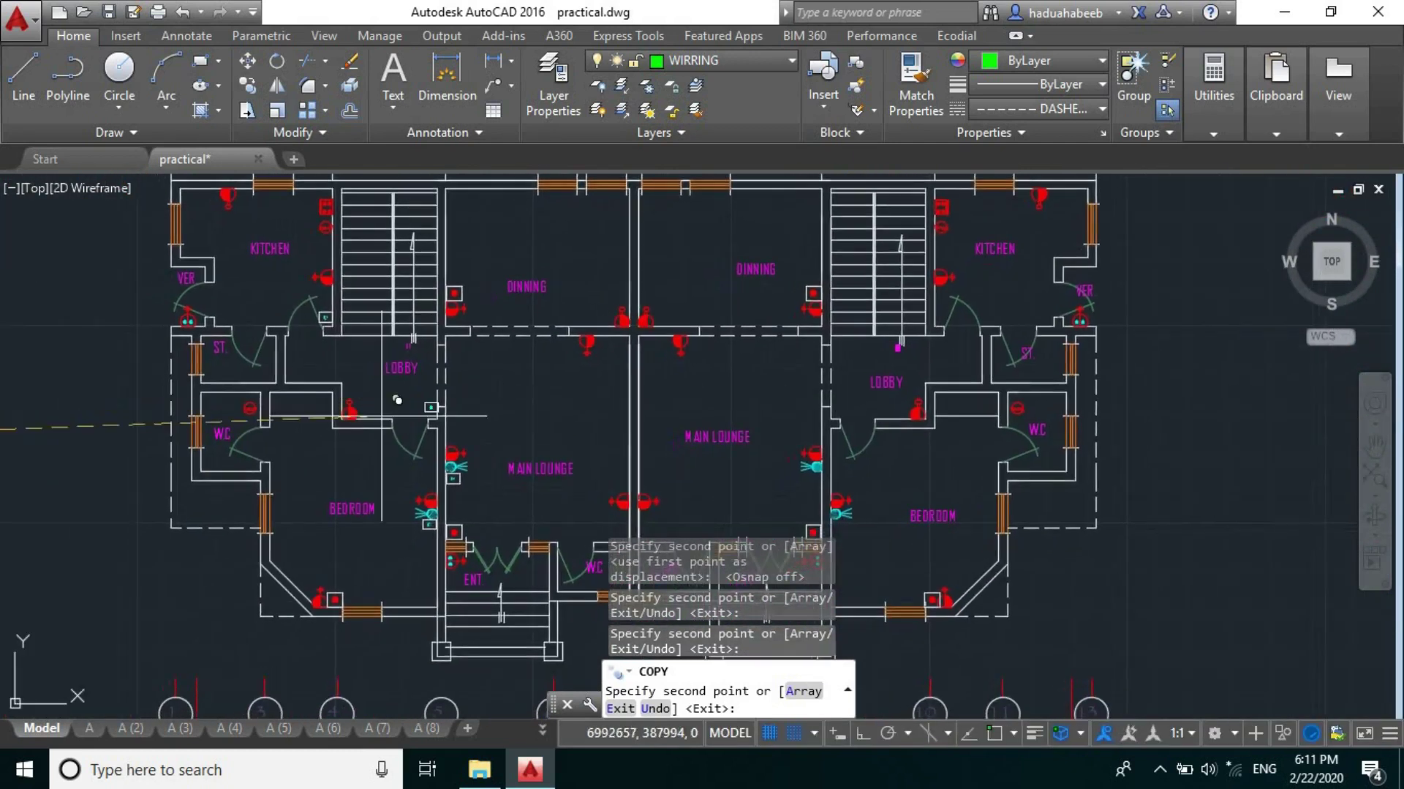
pyautogui.scroll(2, 321, 525)
pyautogui.moveTo(326, 527); pyautogui.dragTo(336, 423, button='middle')
# - Place an amplifier outlet copy in the lower left first floor bedroom, in the wall corner beside the socket and television outlet
pyautogui.scroll(-6, 383, 297)
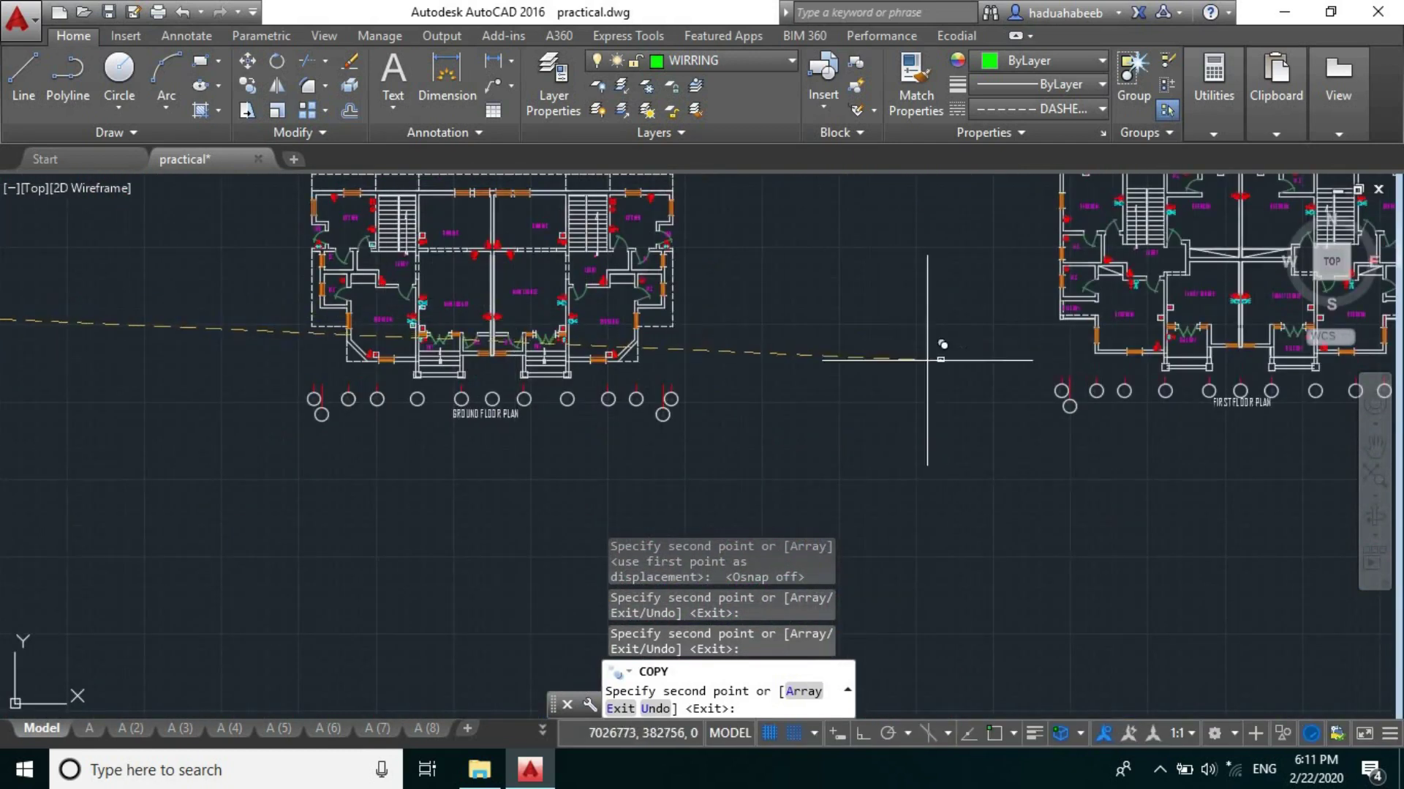
pyautogui.moveTo(934, 344); pyautogui.dragTo(360, 395, button='middle')
pyautogui.scroll(5, 592, 366)
pyautogui.moveTo(591, 326); pyautogui.dragTo(471, 440, button='middle')
pyautogui.scroll(1, 571, 390)
pyautogui.scroll(-1, 569, 443)
pyautogui.scroll(5, 382, 220)
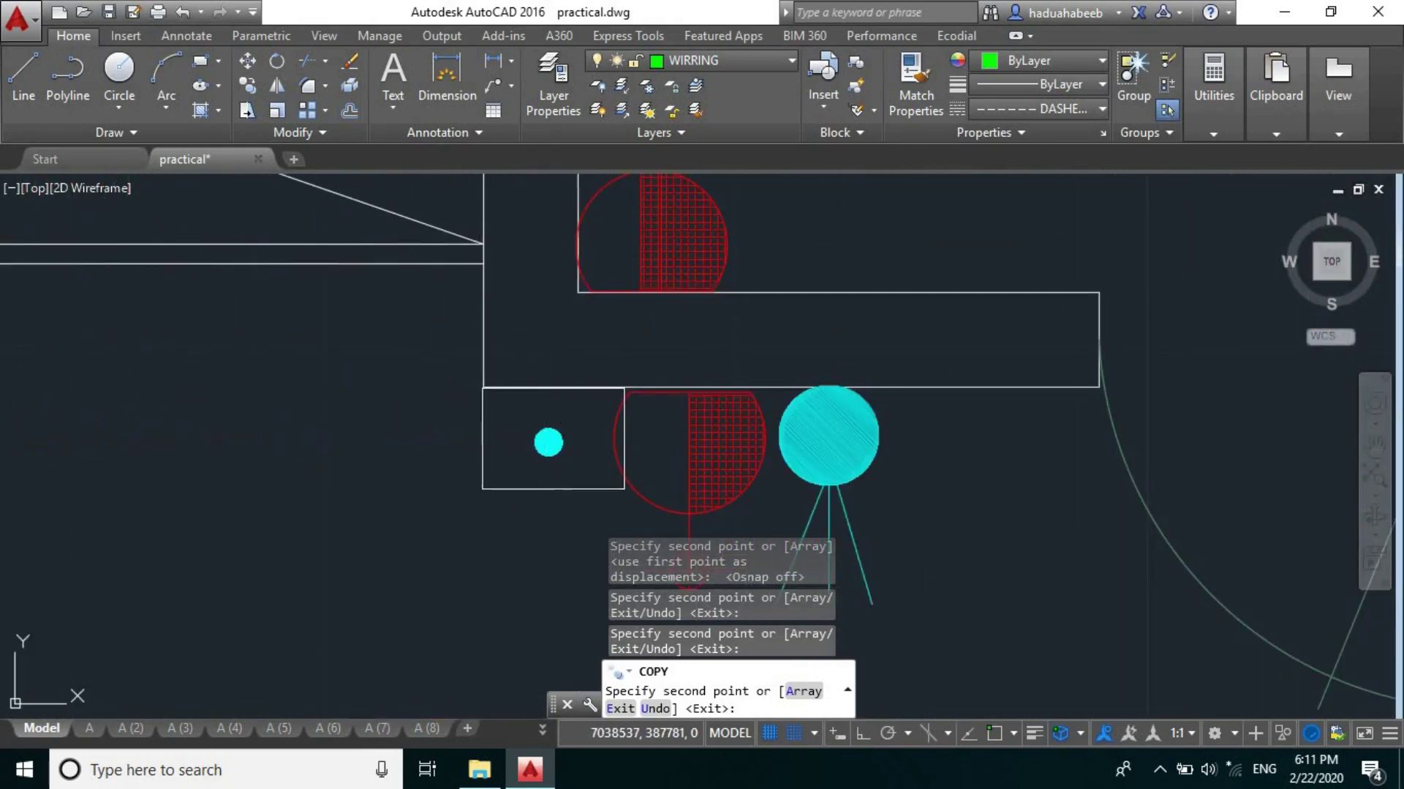
# - Place an amplifier outlet copy in the upper left first floor bedroom, below the television outlet on the staircase wall
pyautogui.scroll(-6, 455, 392)
pyautogui.scroll(2, 398, 330)
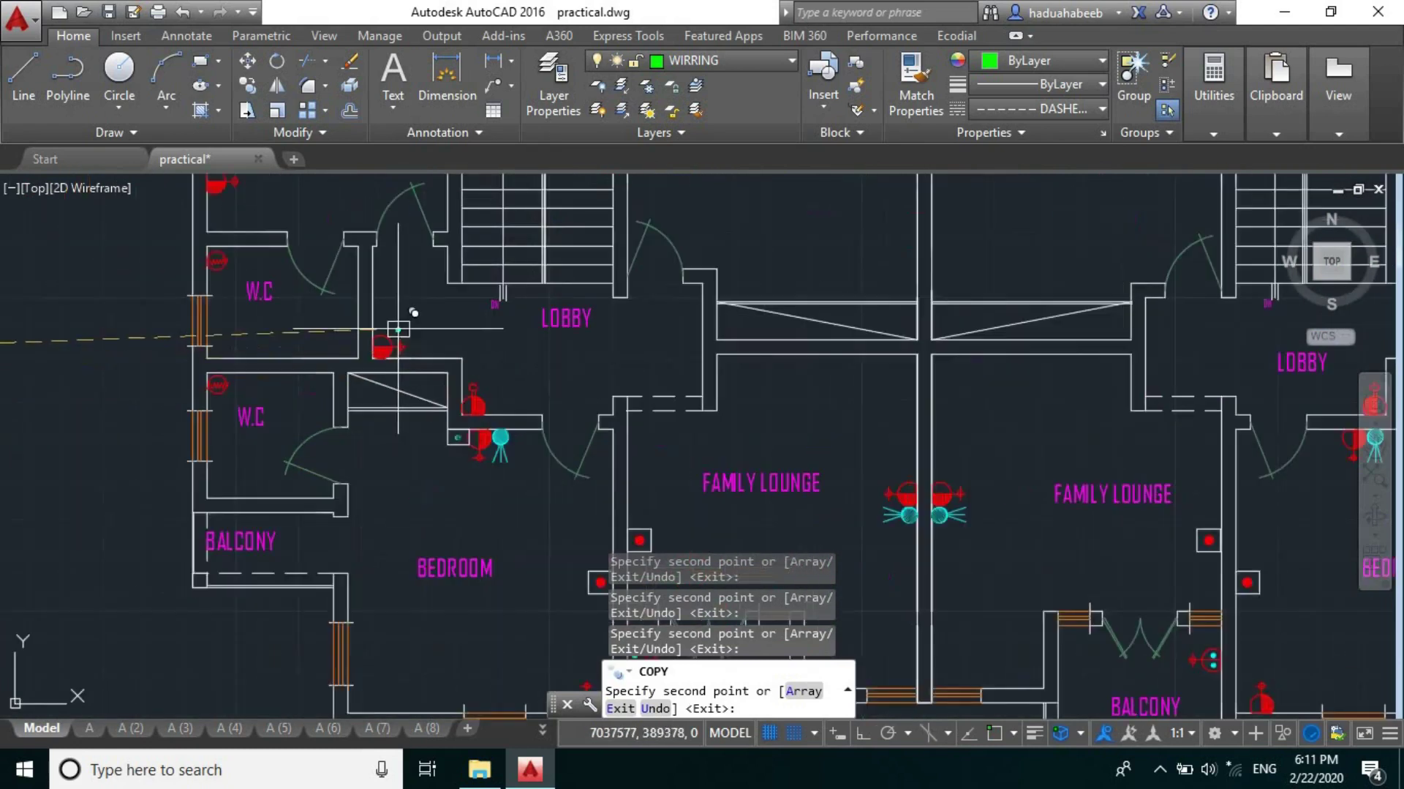
pyautogui.scroll(-2, 399, 329)
pyautogui.scroll(5, 408, 329)
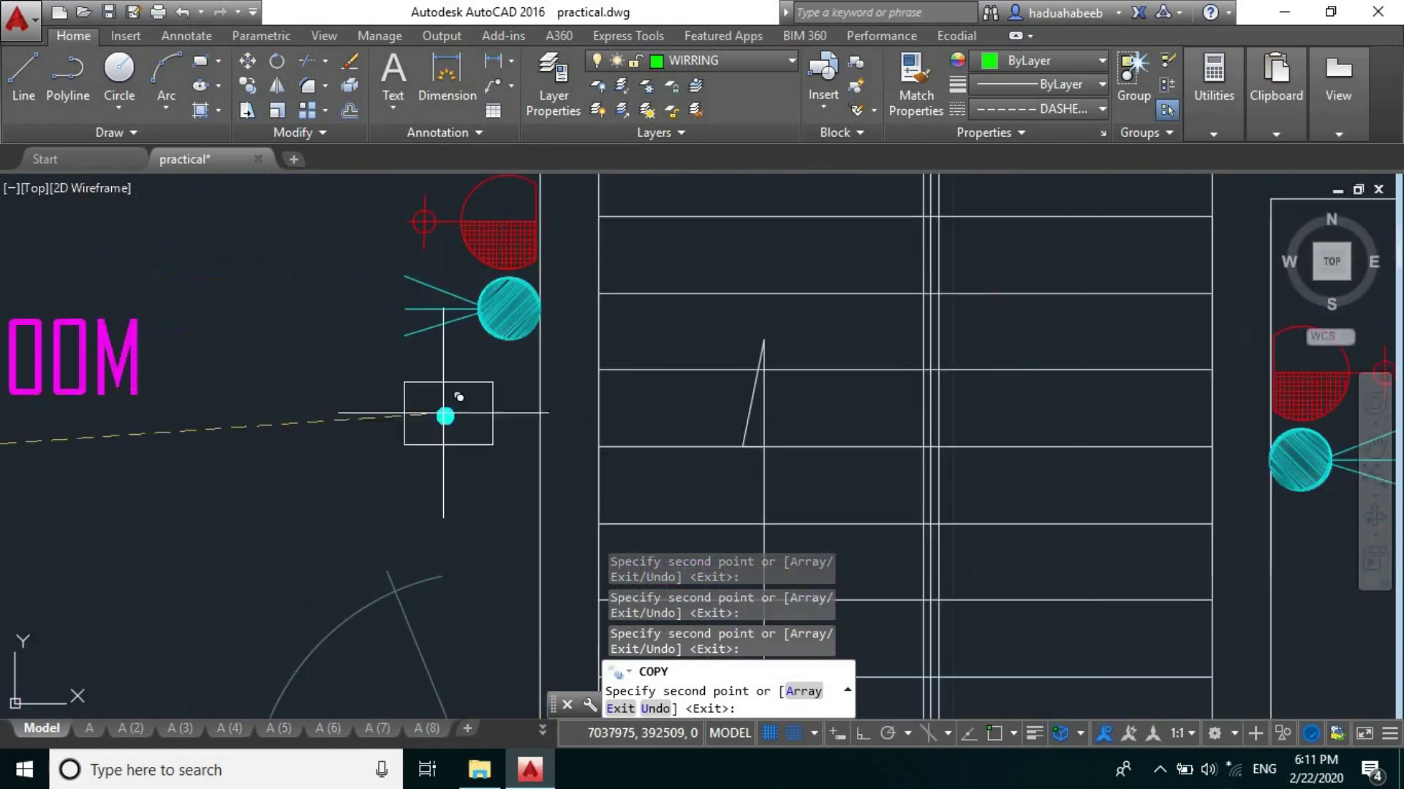
# - Place an amplifier outlet copy in the left family lounge, below the television outlet on the party wall
pyautogui.scroll(-6, 475, 391)
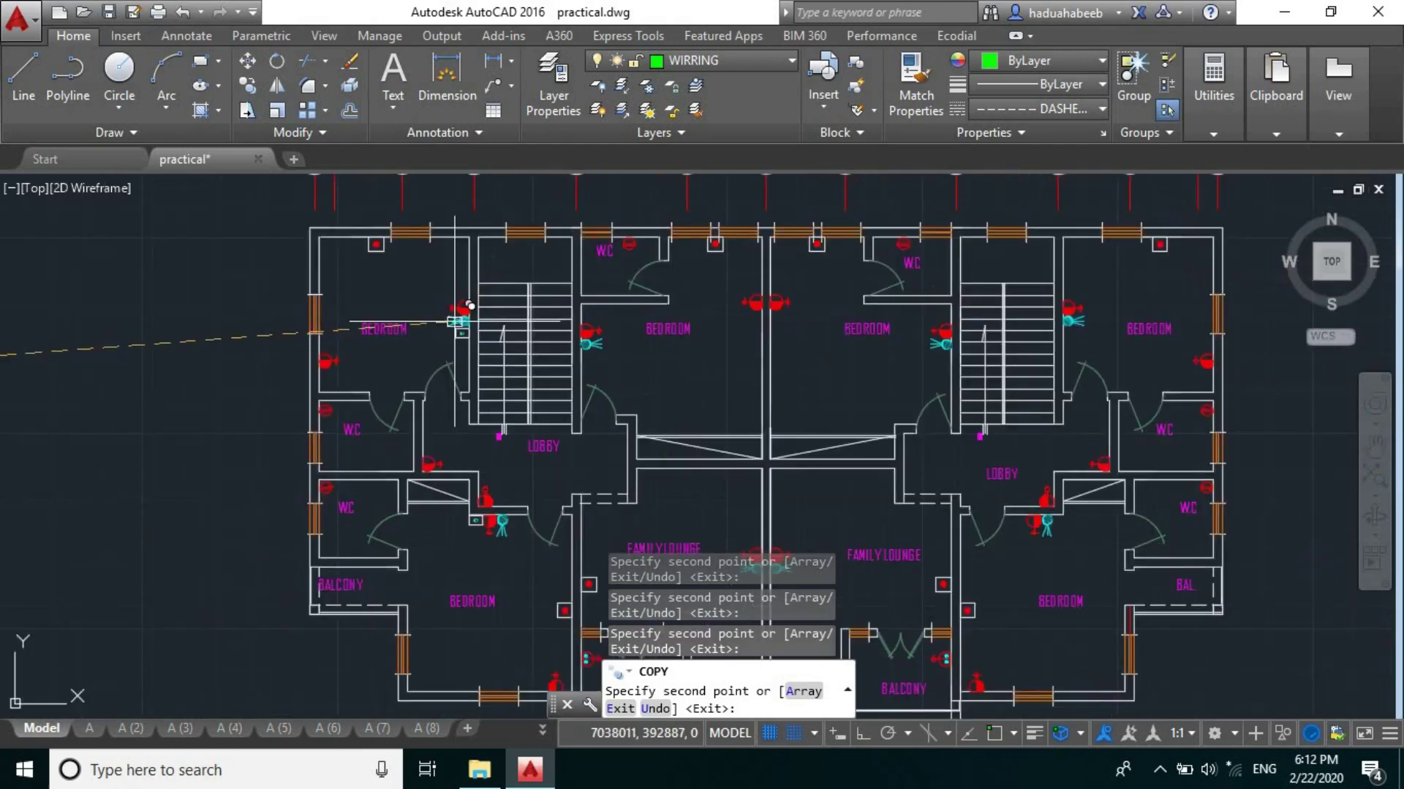
pyautogui.scroll(4, 559, 550)
pyautogui.moveTo(585, 488); pyautogui.dragTo(514, 439, button='middle')
pyautogui.scroll(4, 687, 422)
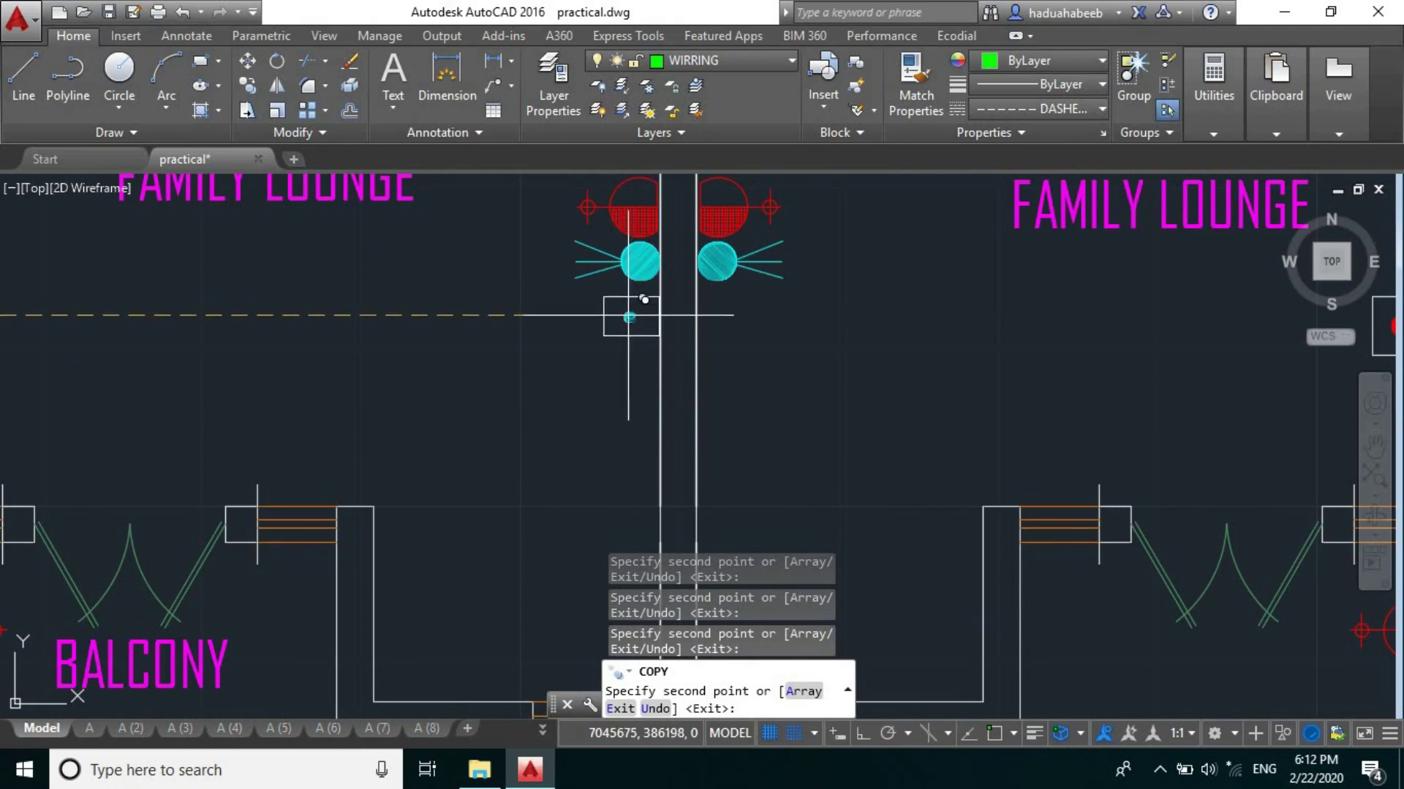
# - Place an amplifier outlet copy in the first floor bedroom beside the party wall, below the television outlet on the staircase wall
pyautogui.scroll(-5, 644, 299)
pyautogui.scroll(5, 454, 381)
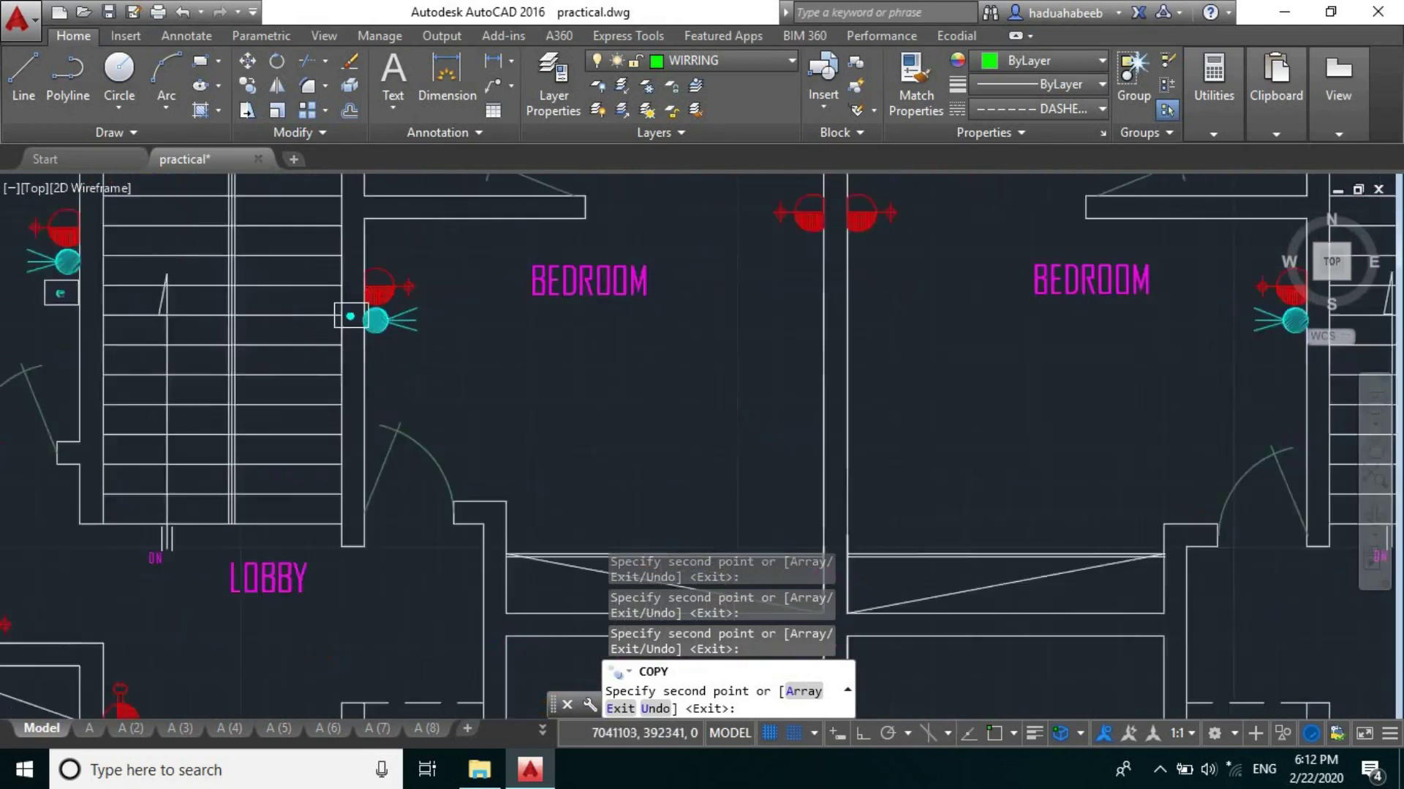
pyautogui.scroll(4, 351, 316)
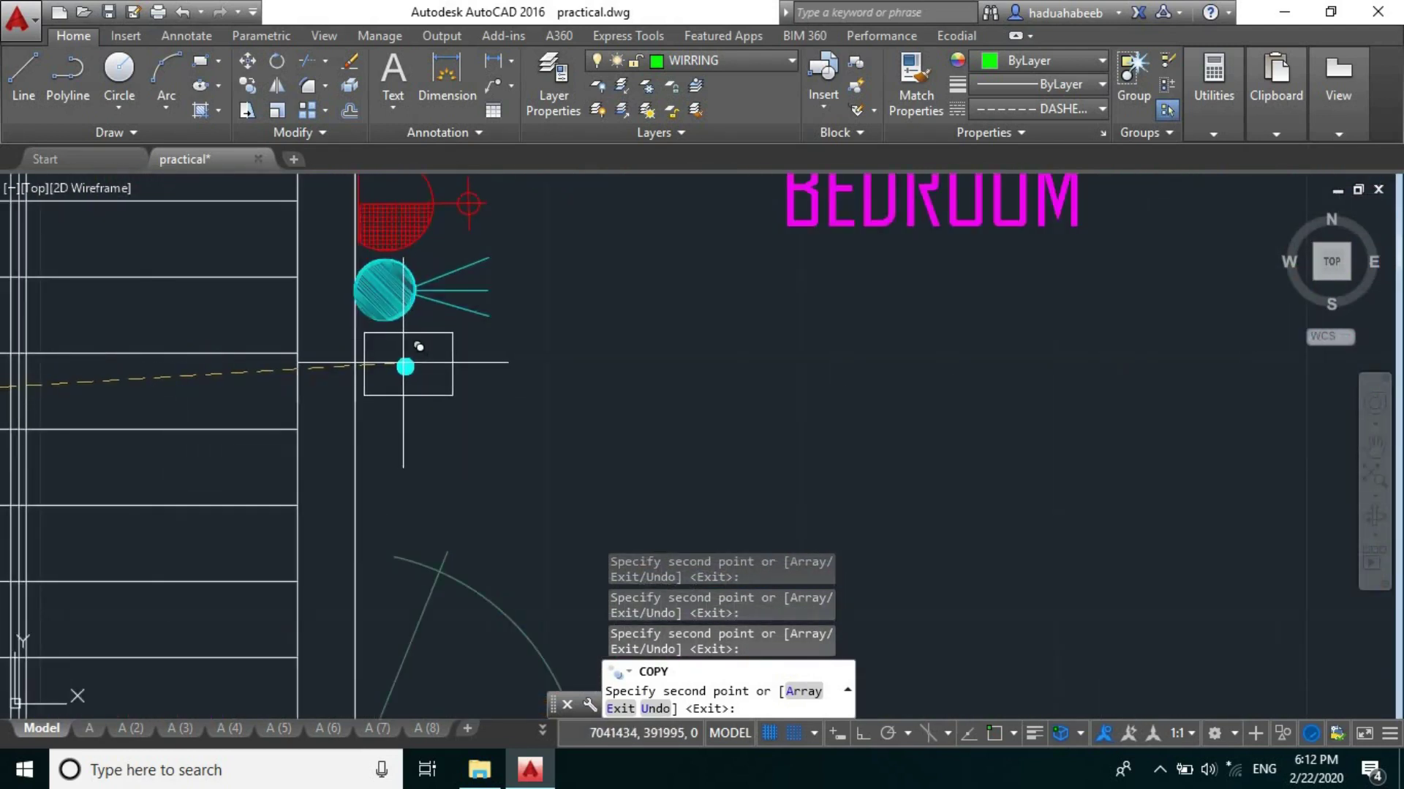
pyautogui.scroll(-6, 412, 344)
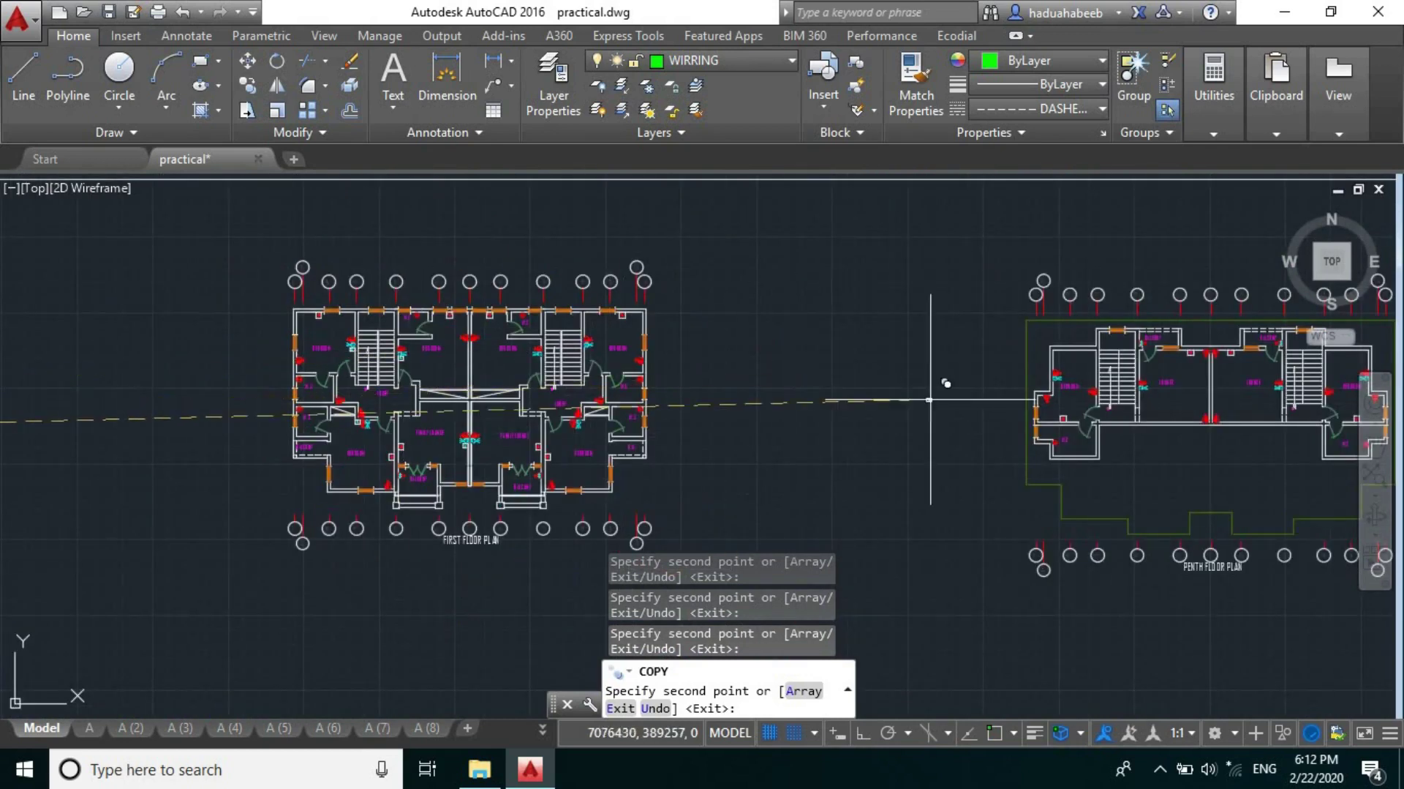
# - Place an amplifier outlet copy in the left penthouse lounge, below the television outlet on the staircase wall
pyautogui.scroll(4, 1049, 432)
pyautogui.moveTo(1050, 432)
pyautogui.mouseDown(button='middle')
pyautogui.moveTo(723, 390)
pyautogui.moveTo(704, 364)
pyautogui.moveTo(481, 359)
pyautogui.moveTo(395, 384)
pyautogui.mouseUp(button='middle')
pyautogui.scroll(2, 791, 374)
pyautogui.scroll(-3, 469, 322)
pyautogui.scroll(6, 564, 313)
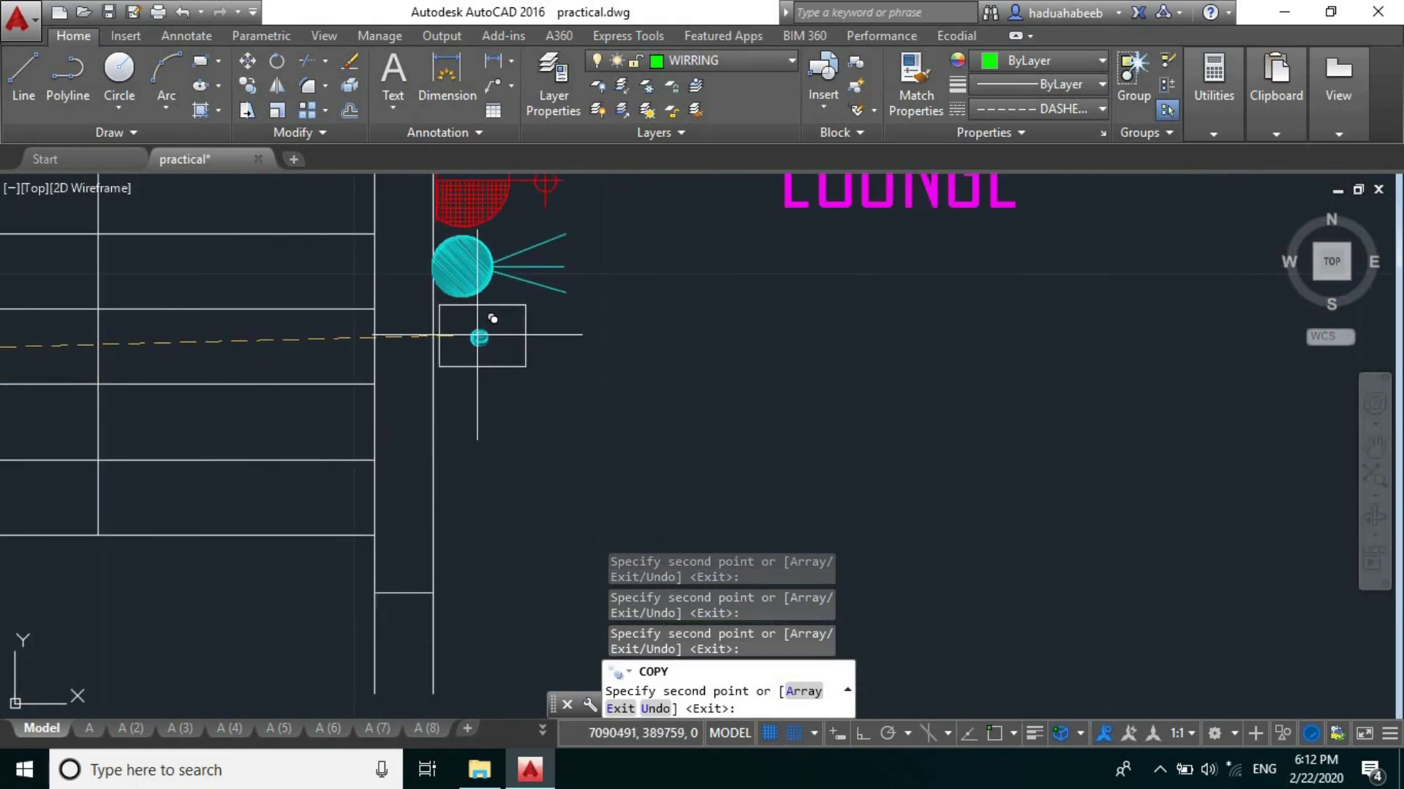
# - Place an amplifier outlet copy in the left penthouse bedroom, below the television outlet, and finish copying
pyautogui.scroll(-3, 476, 335)
pyautogui.scroll(4, 476, 392)
pyautogui.scroll(2, 367, 461)
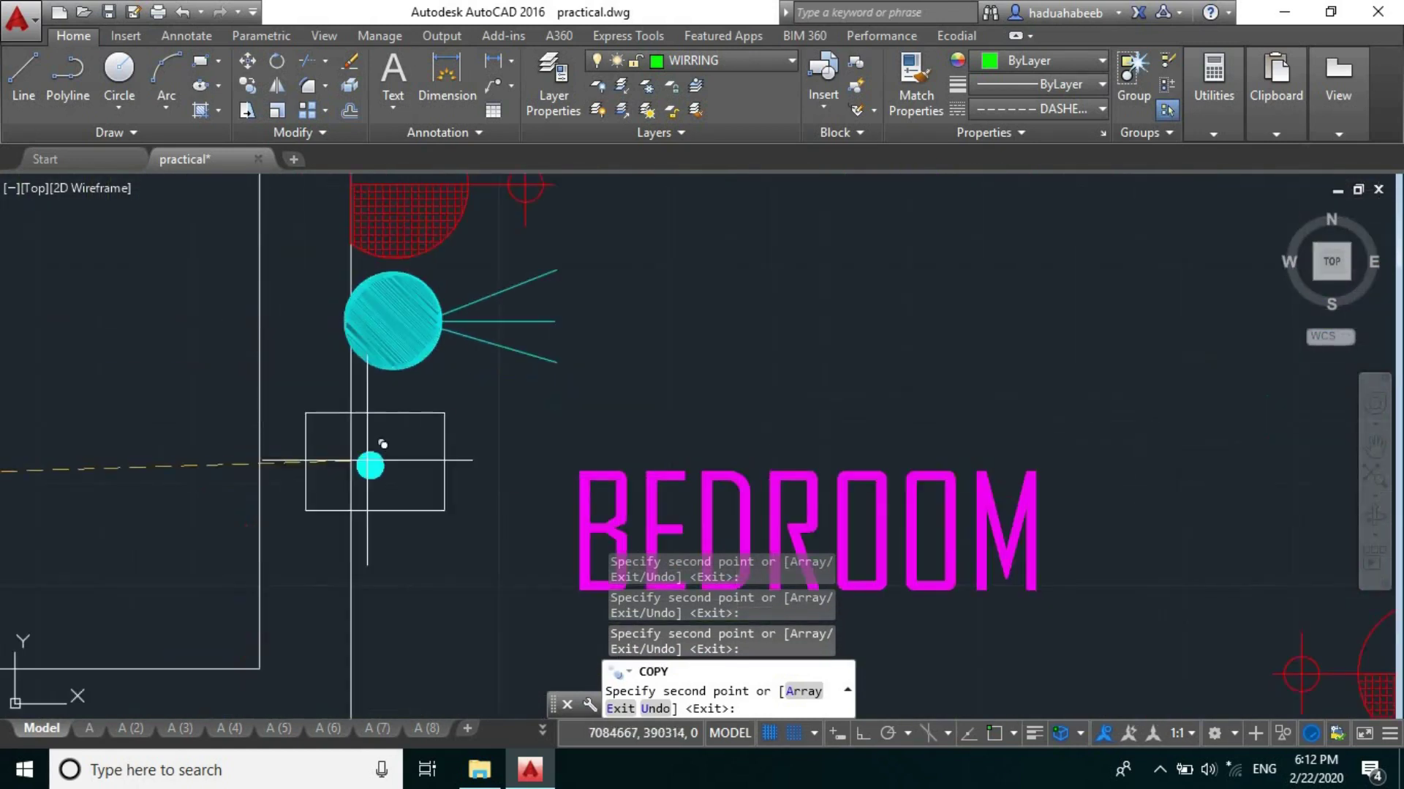
pyautogui.click(420, 439)
pyautogui.scroll(-4, 662, 435)
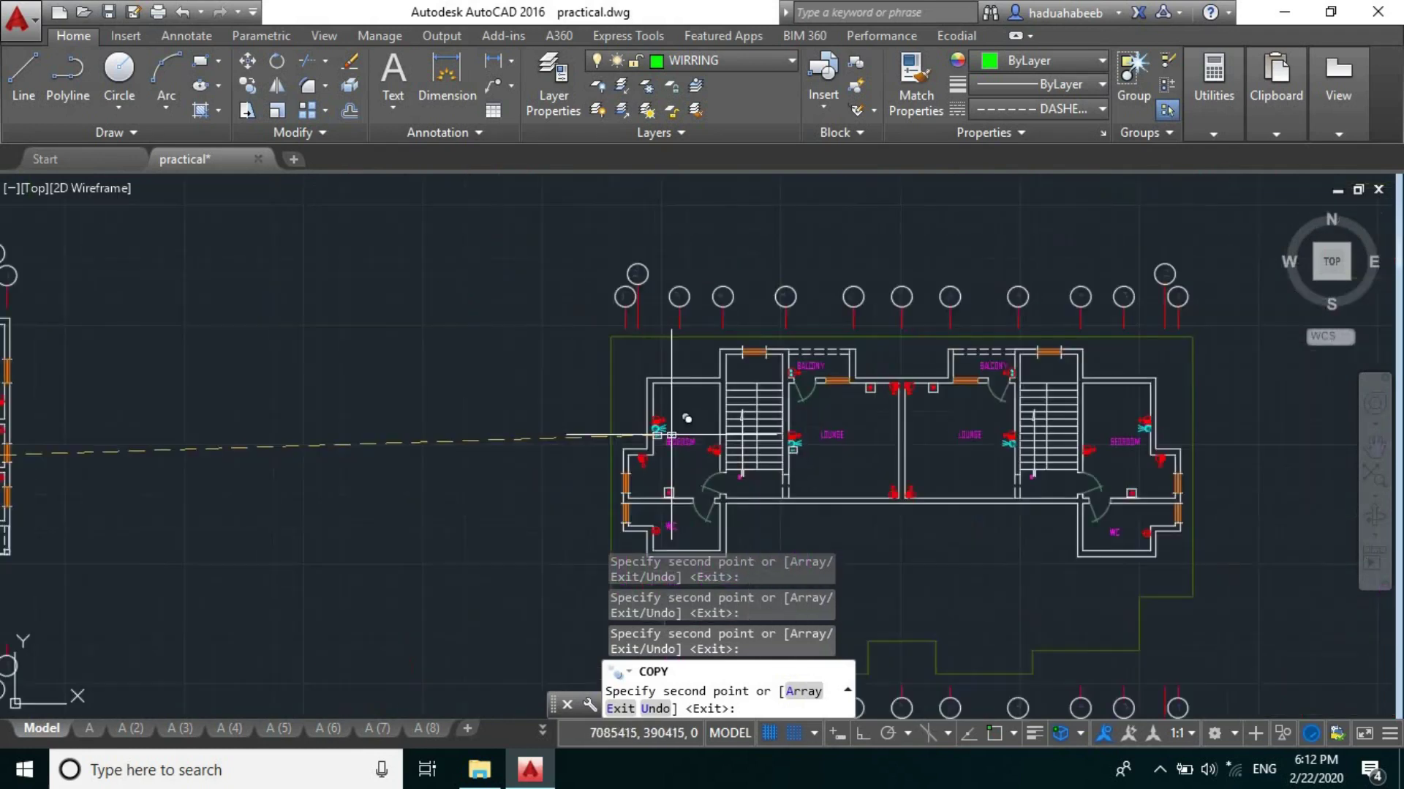
pyautogui.press('Escape')
# - Select every amplifier outlet symbol in the drawing with SELECTSIMILAR, using the one in the ground floor main lounge
pyautogui.scroll(-5, 841, 330)
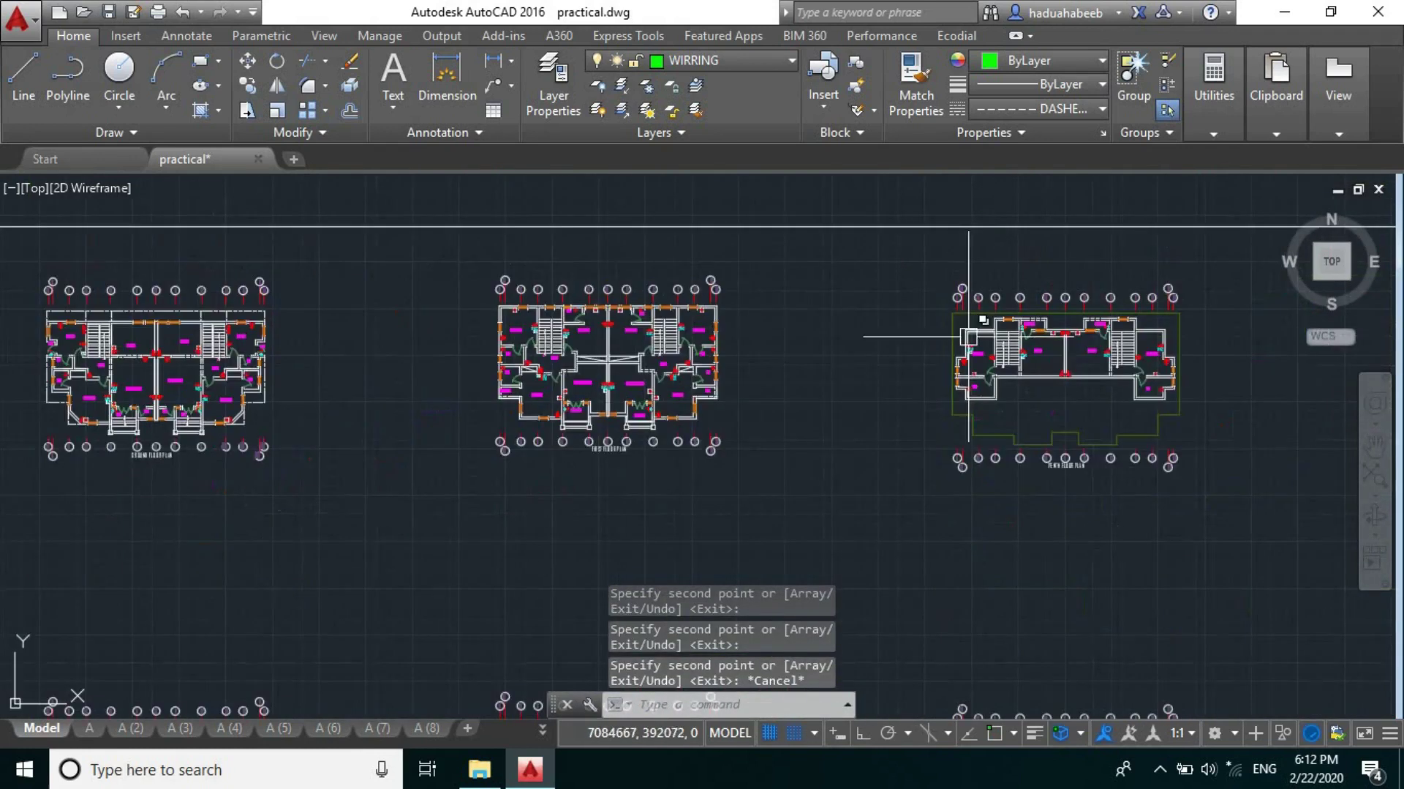
pyautogui.moveTo(128, 348); pyautogui.dragTo(464, 345, button='middle')
pyautogui.scroll(5, 392, 376)
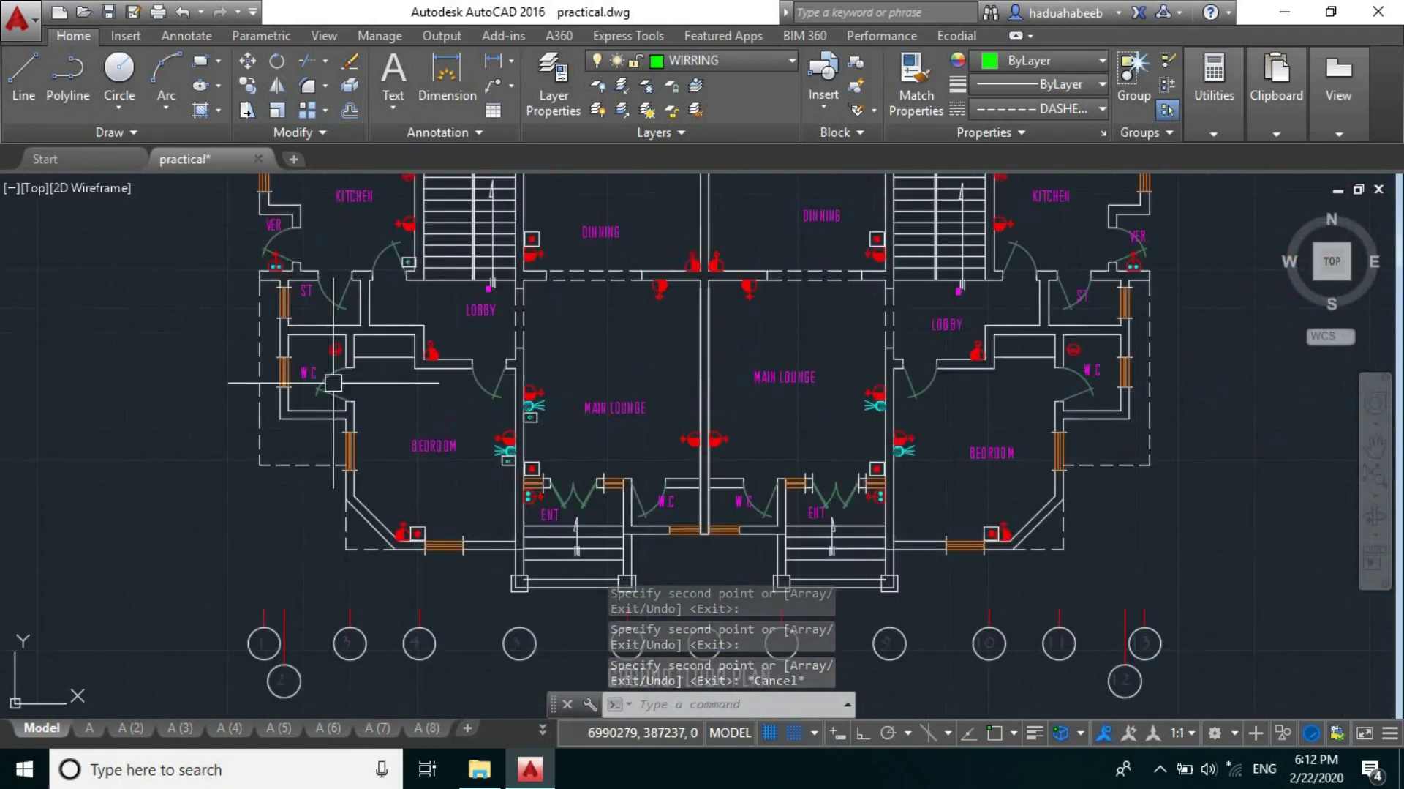
pyautogui.scroll(-4, 332, 365)
pyautogui.scroll(8, 644, 439)
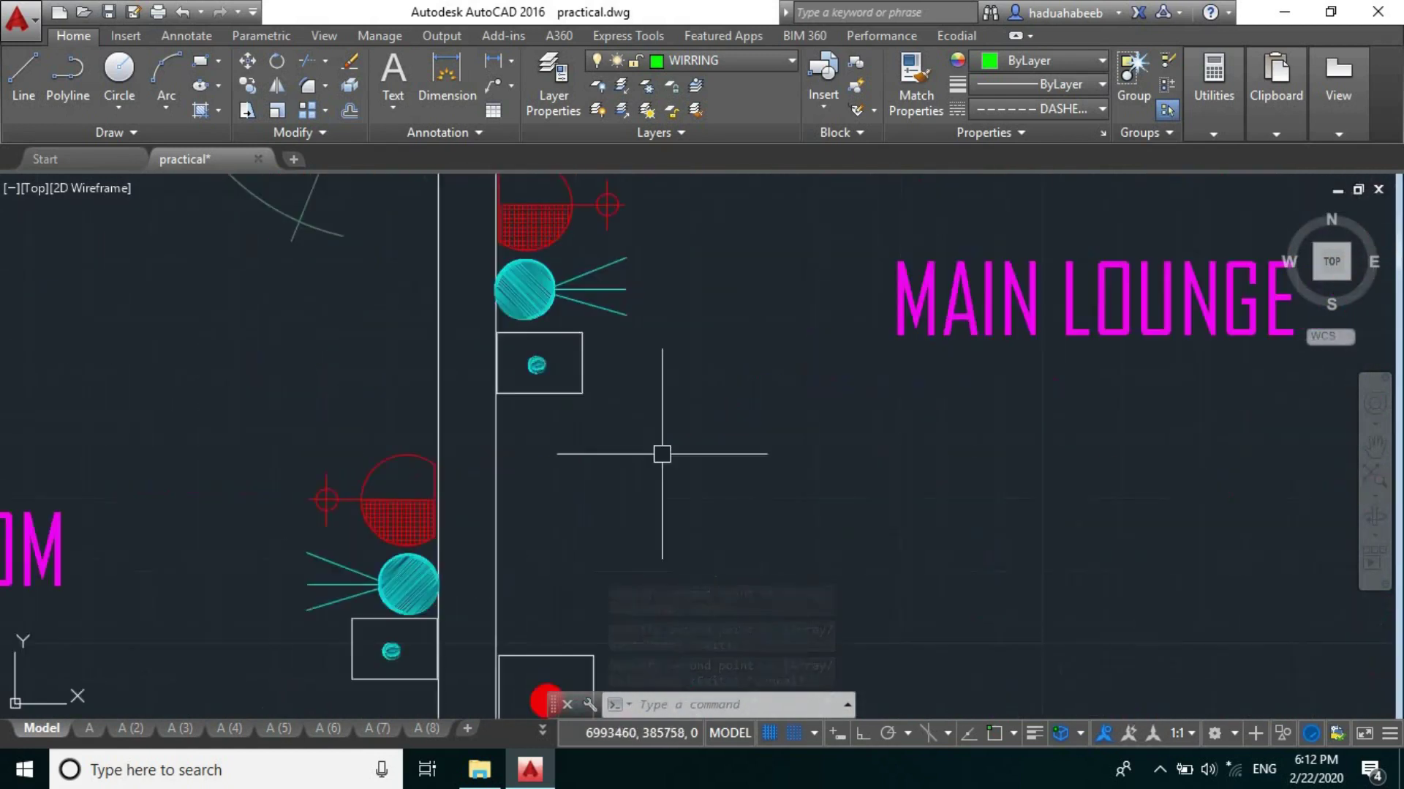
pyautogui.click(589, 383)
pyautogui.write('s')
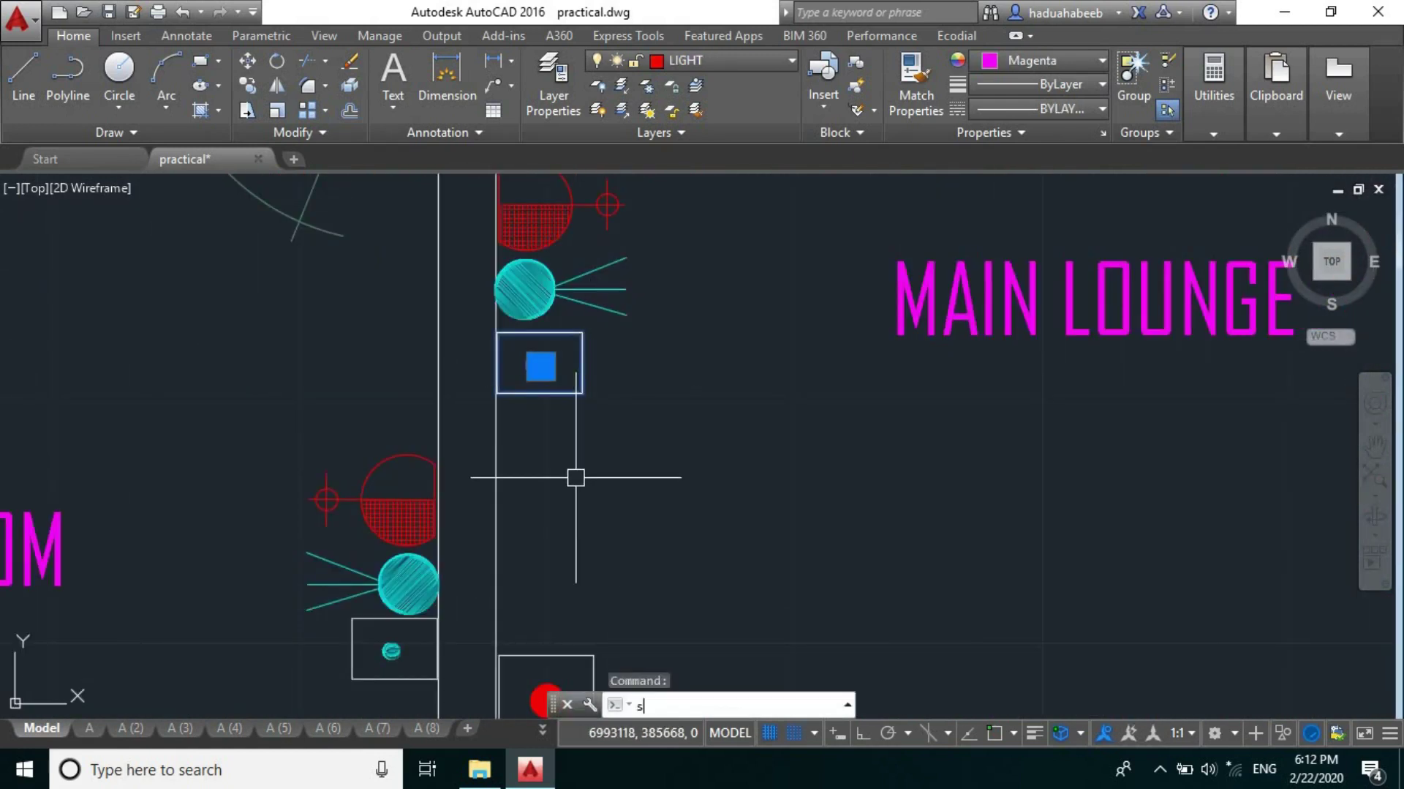
pyautogui.write('e')
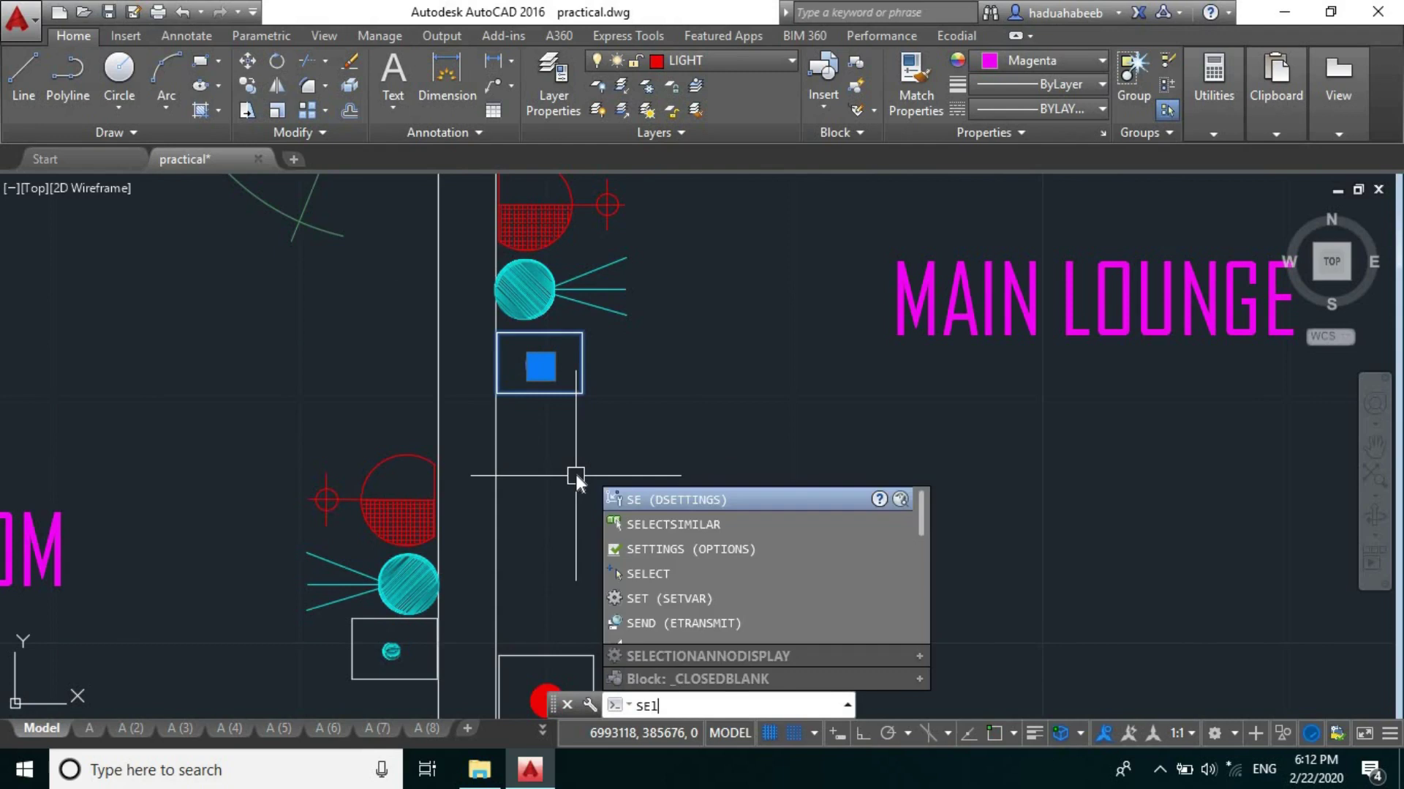
pyautogui.write('l')
pyautogui.press('Return')
# - Remove the amplifier outlet symbol in the legend table from the selection, keeping those on the floor plans
pyautogui.scroll(-3, 751, 449)
pyautogui.scroll(-8, 727, 412)
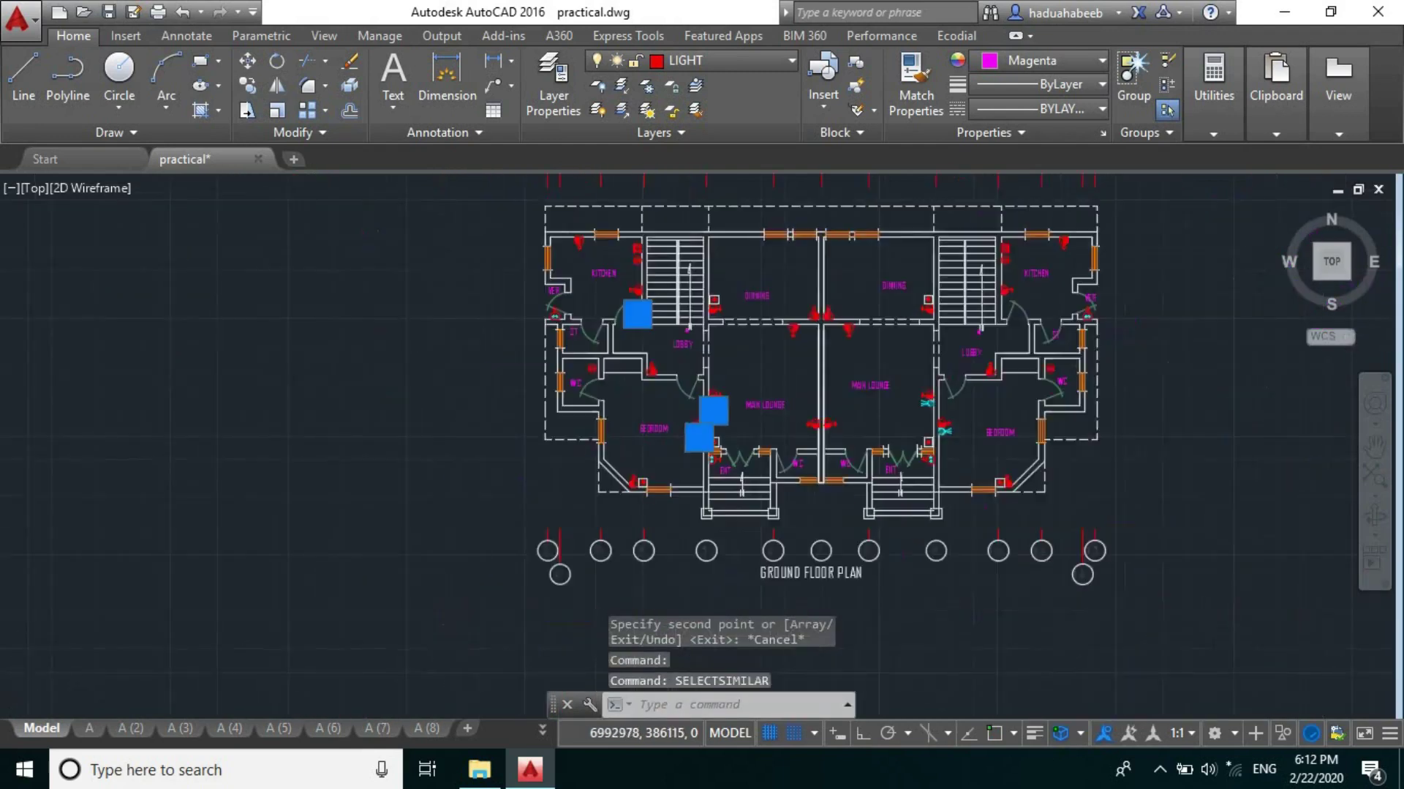
pyautogui.scroll(4, 516, 382)
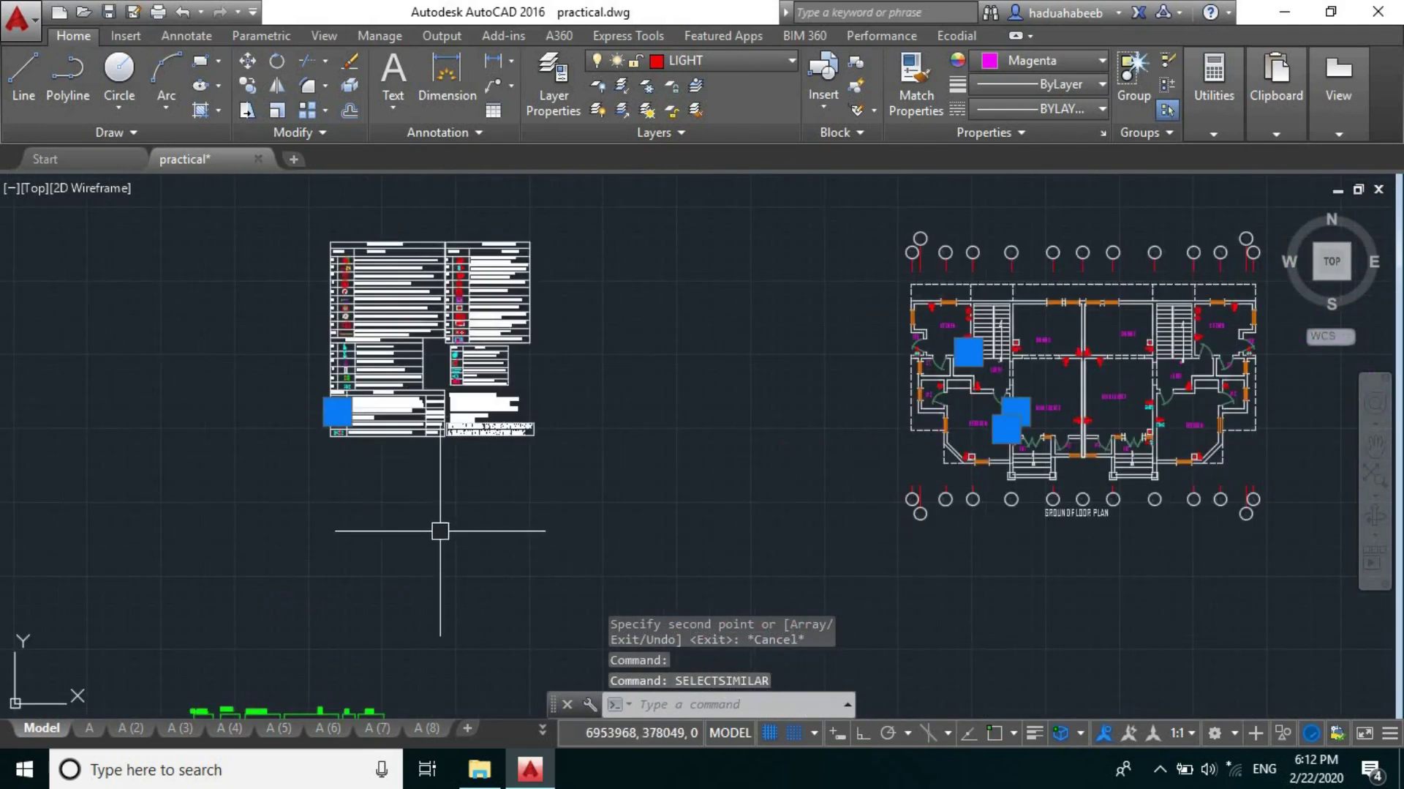
pyautogui.click(439, 526)
pyautogui.click(353, 371)
pyautogui.moveTo(353, 371); pyautogui.dragTo(114, 400, button='middle')
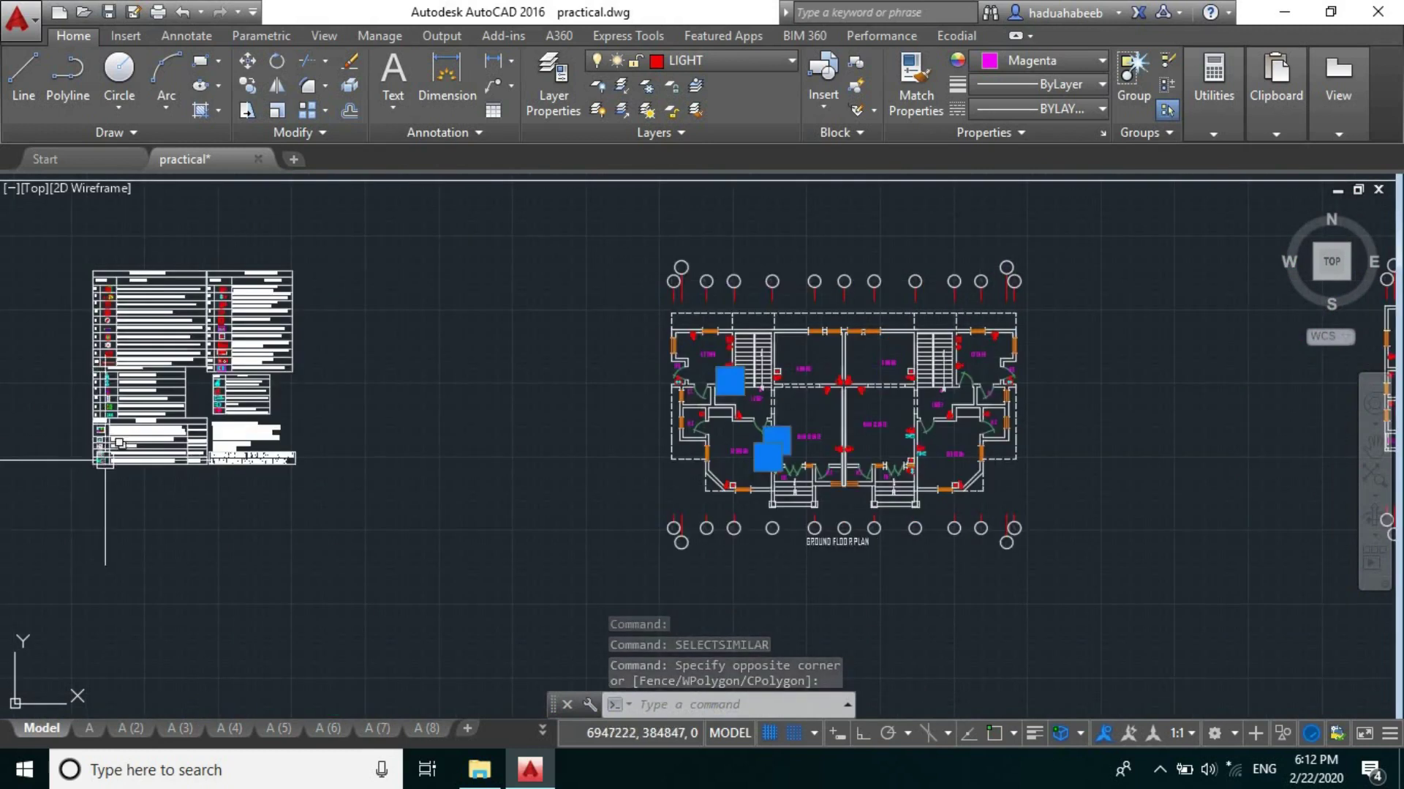
# - Move the selected outlets from the ground floor plan's upper left outer wall corner to the matching corner of the fire alarm plan above
pyautogui.scroll(8, 662, 279)
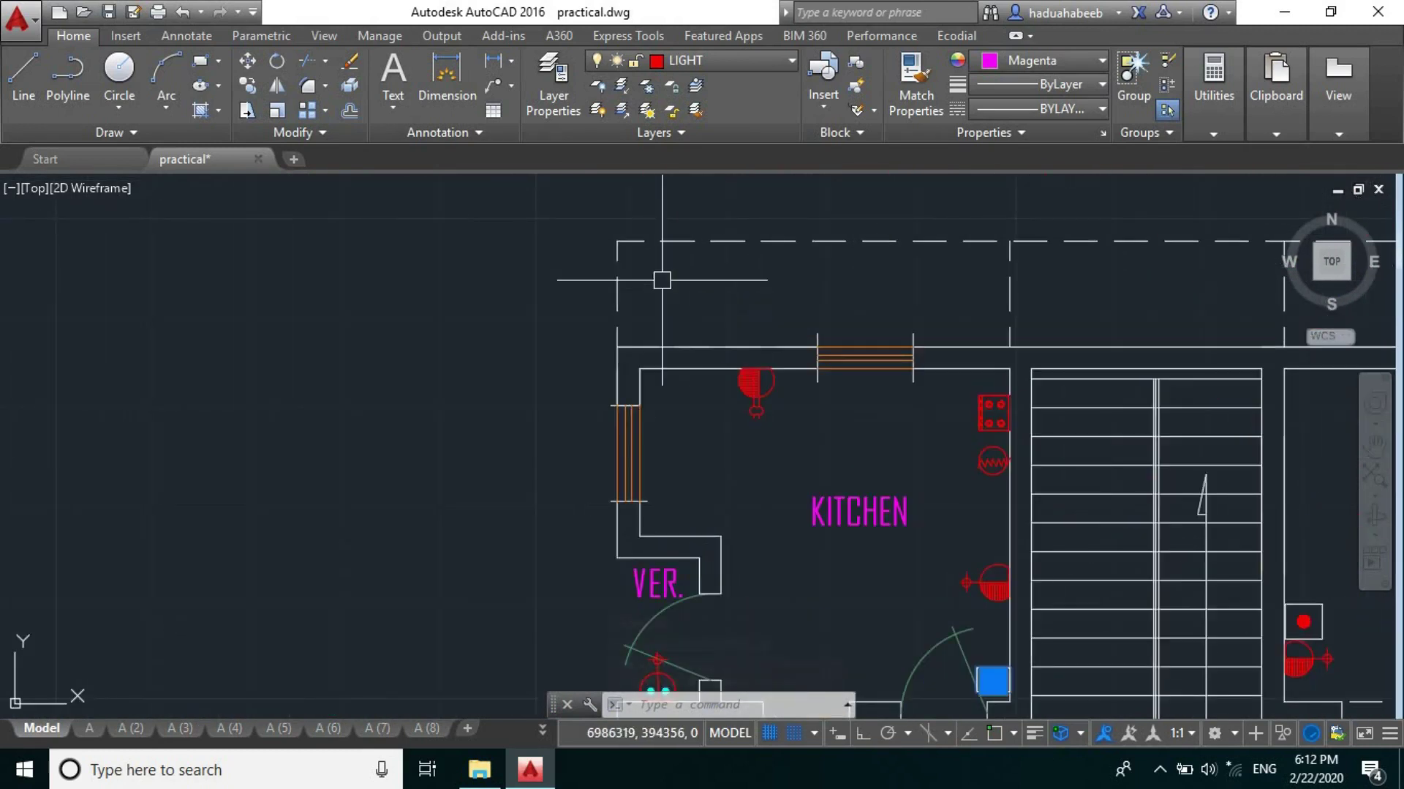
pyautogui.write('m')
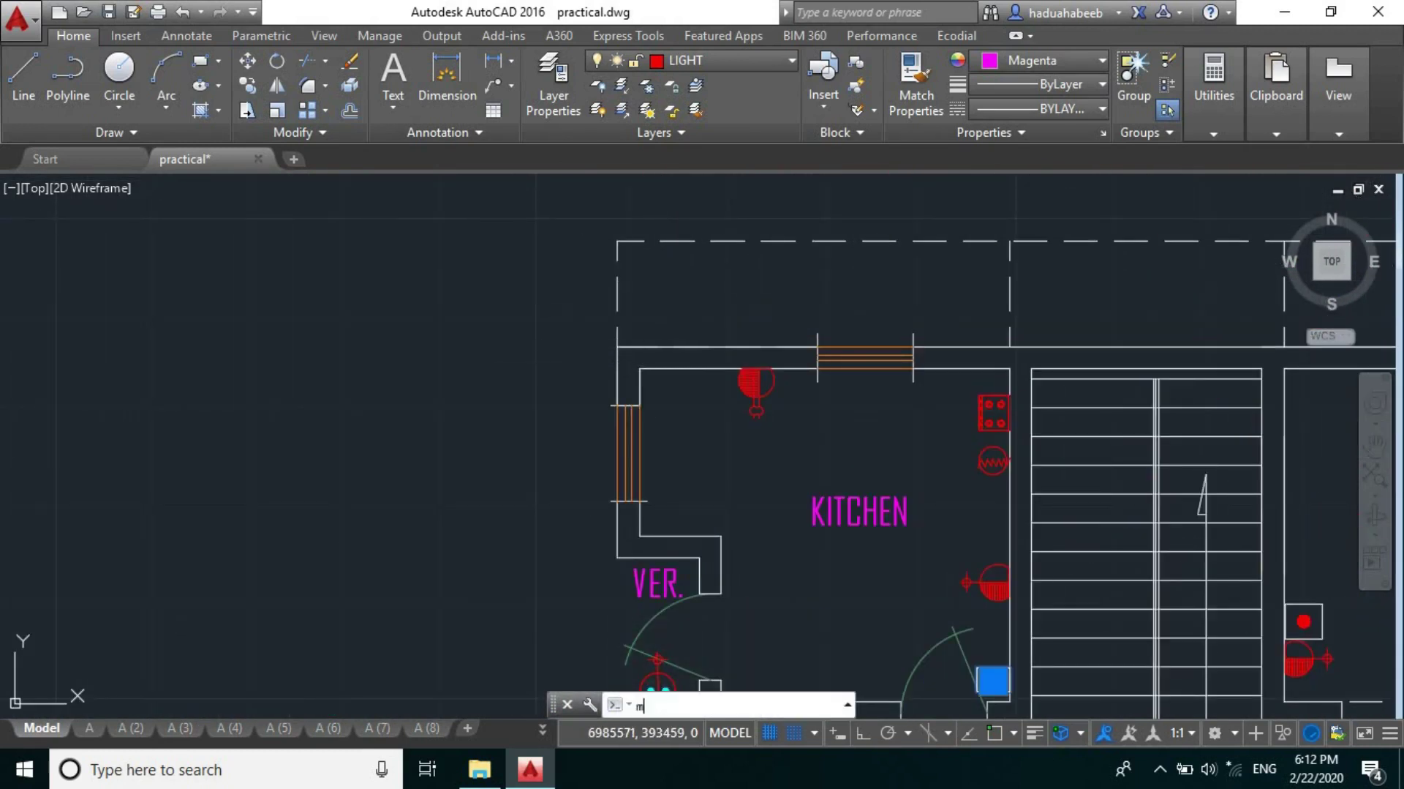
pyautogui.press('Return')
pyautogui.press('F3')
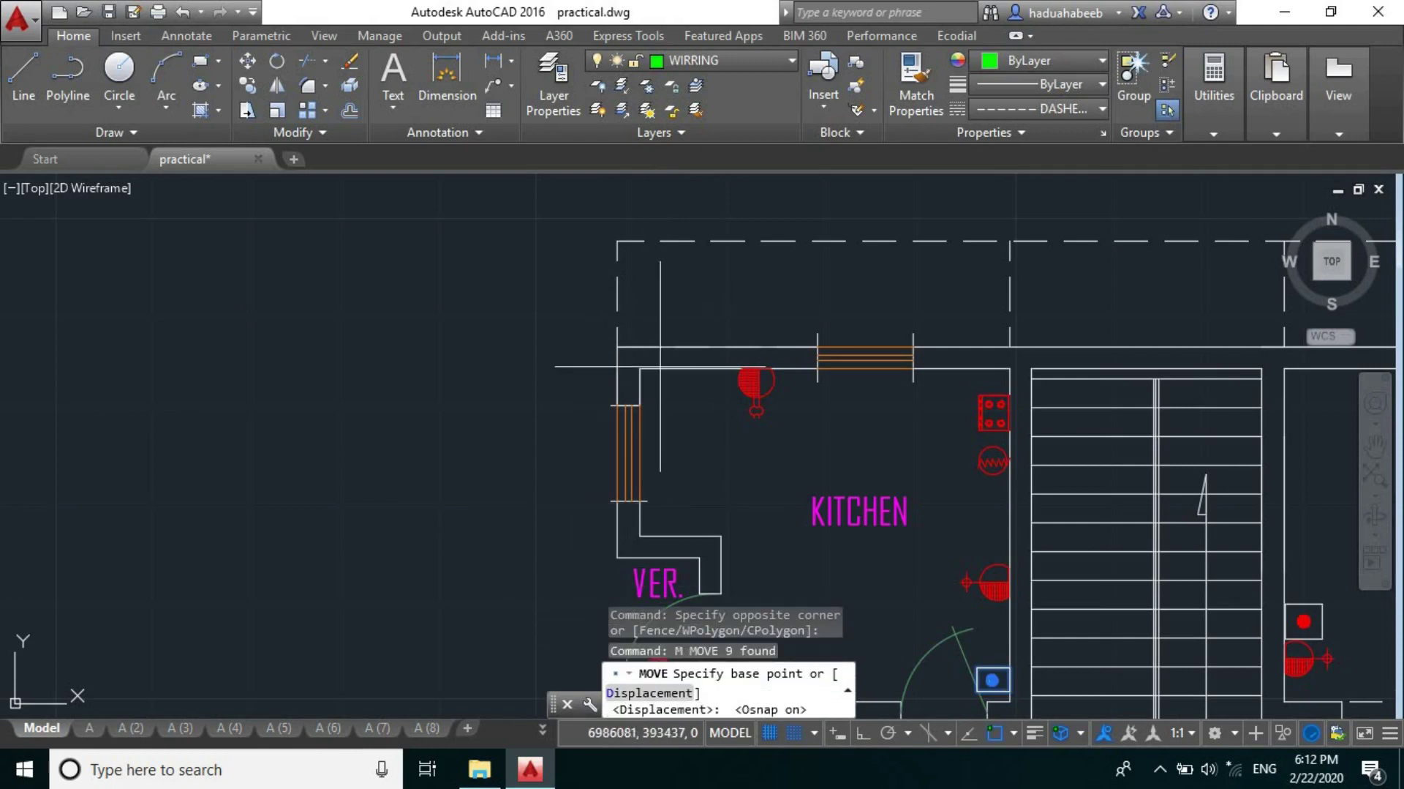
pyautogui.click(617, 347)
pyautogui.press('F3')
pyautogui.scroll(-3, 649, 486)
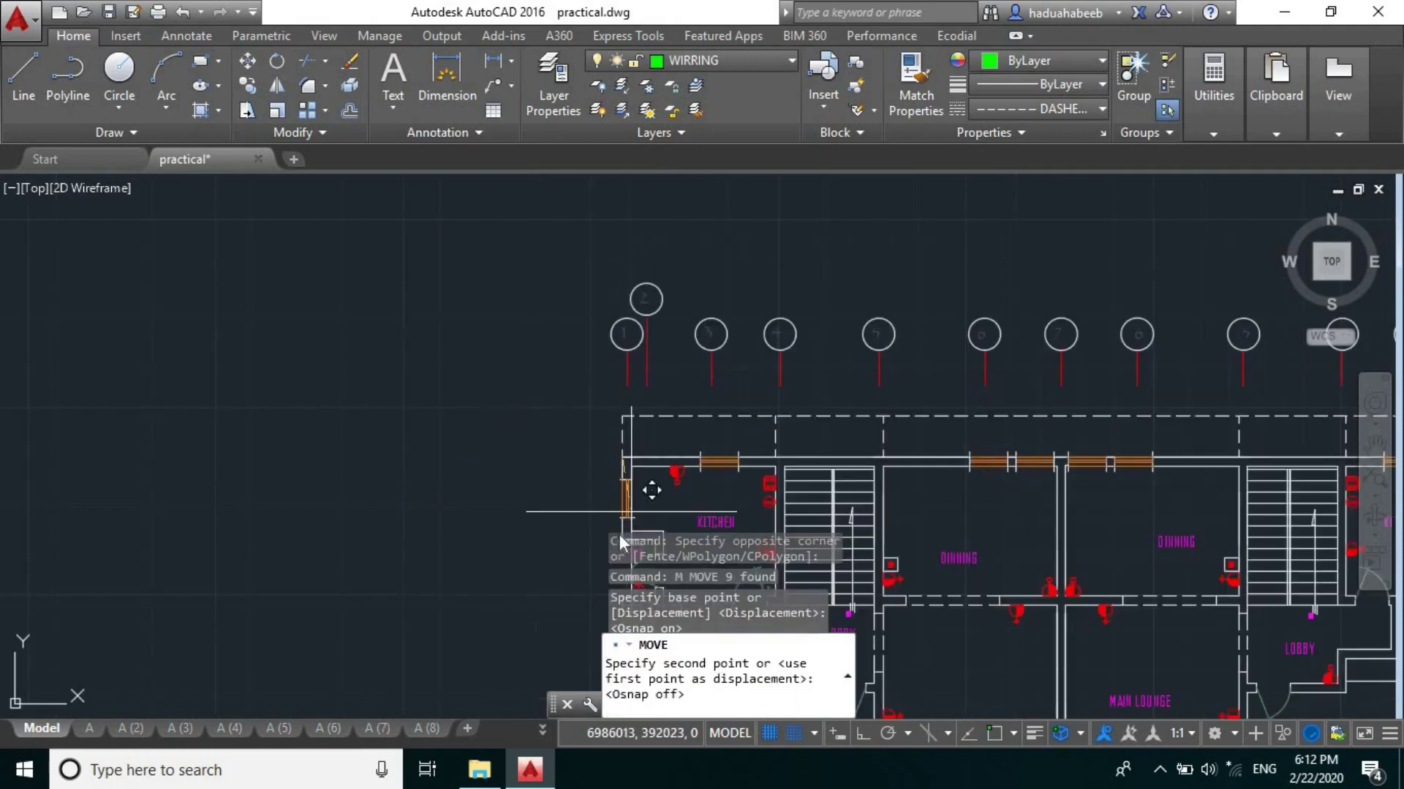
pyautogui.moveTo(510, 318); pyautogui.dragTo(510, 484, button='middle')
pyautogui.scroll(-4, 510, 483)
pyautogui.scroll(7, 526, 251)
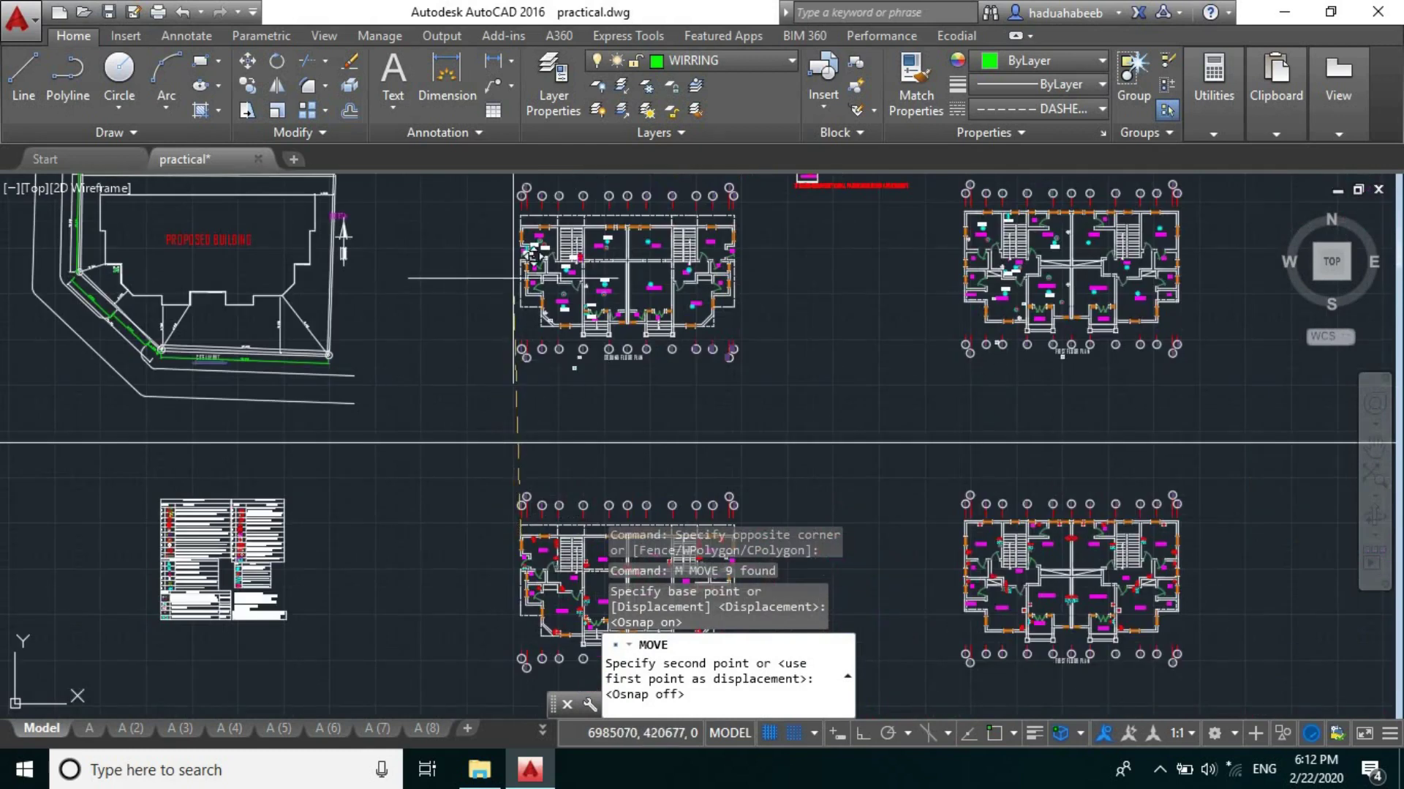
pyautogui.press('F3')
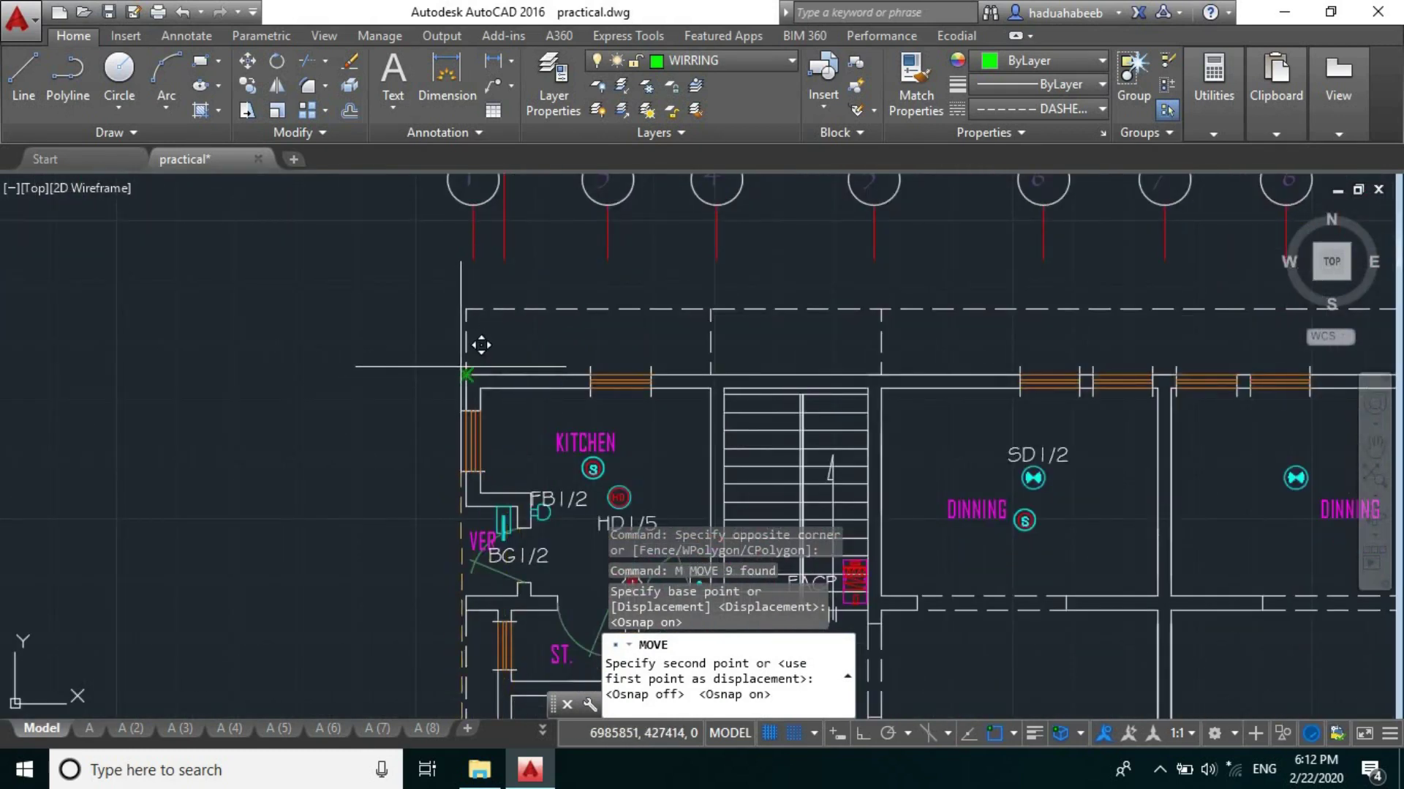
pyautogui.scroll(2, 483, 353)
pyautogui.scroll(-5, 487, 352)
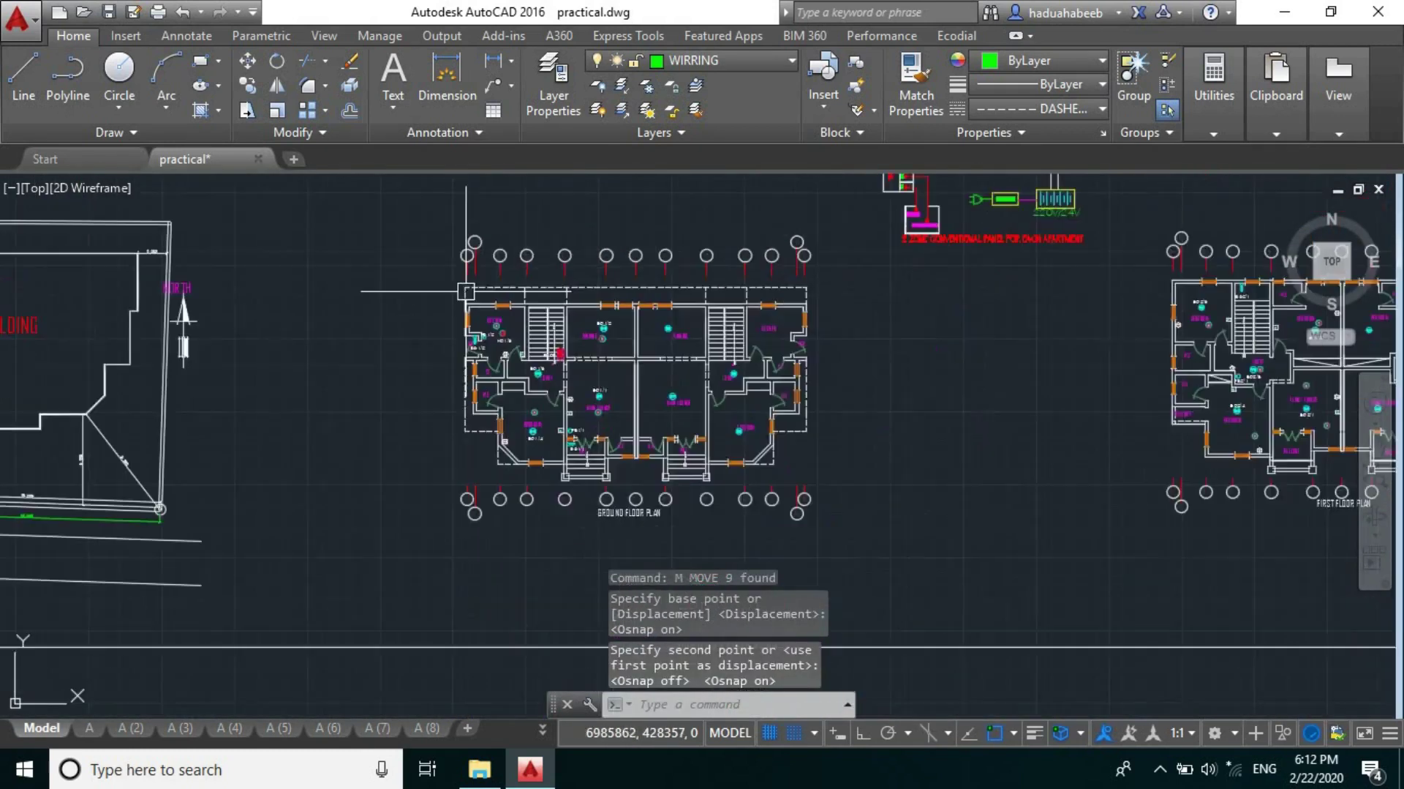
pyautogui.press('Escape')
# - Examine the moved amplifier outlets against the other devices in the left ground floor bedroom and main lounge
pyautogui.scroll(3, 589, 492)
pyautogui.scroll(1, 571, 513)
pyautogui.moveTo(519, 308); pyautogui.dragTo(579, 468, button='middle')
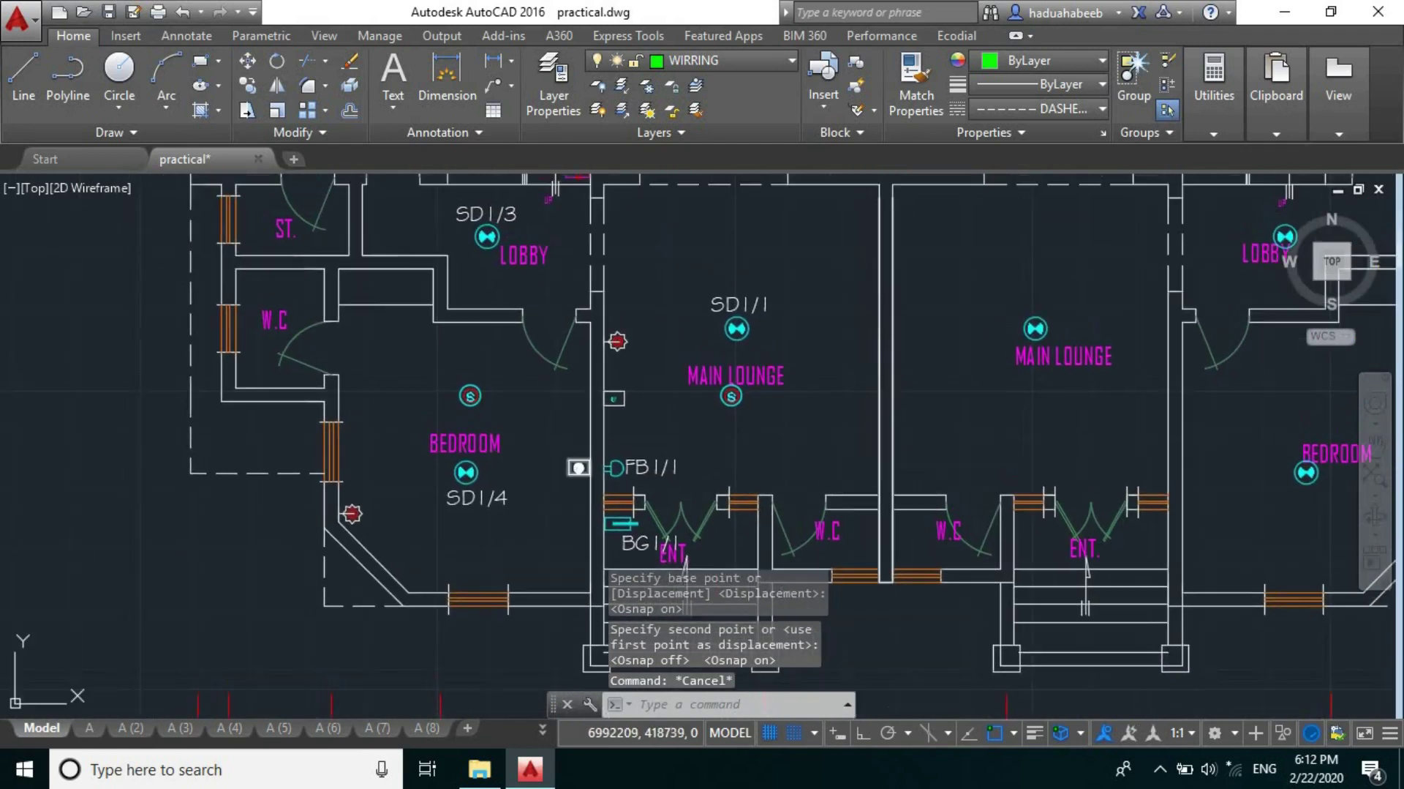
pyautogui.moveTo(543, 534); pyautogui.dragTo(548, 463, button='middle')
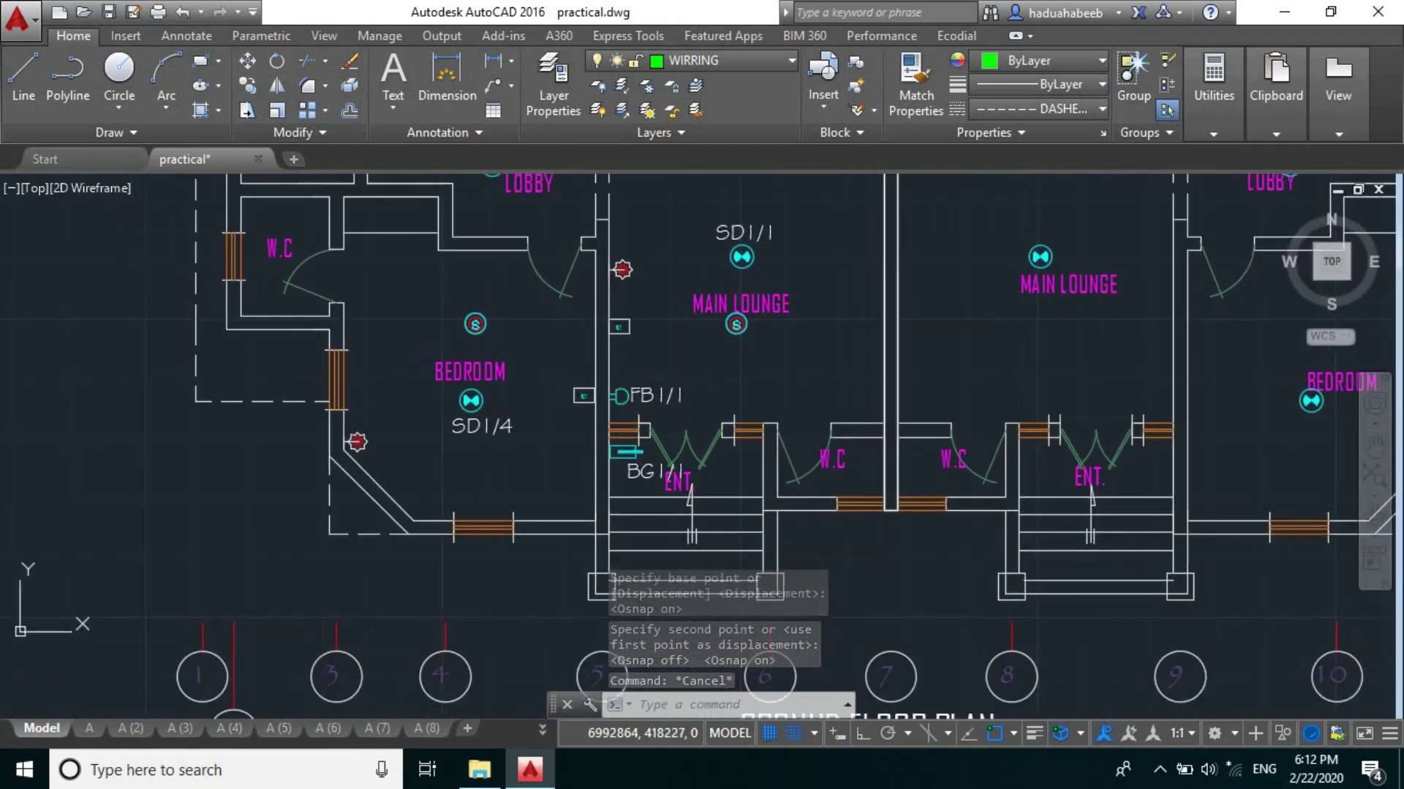
pyautogui.scroll(2, 471, 461)
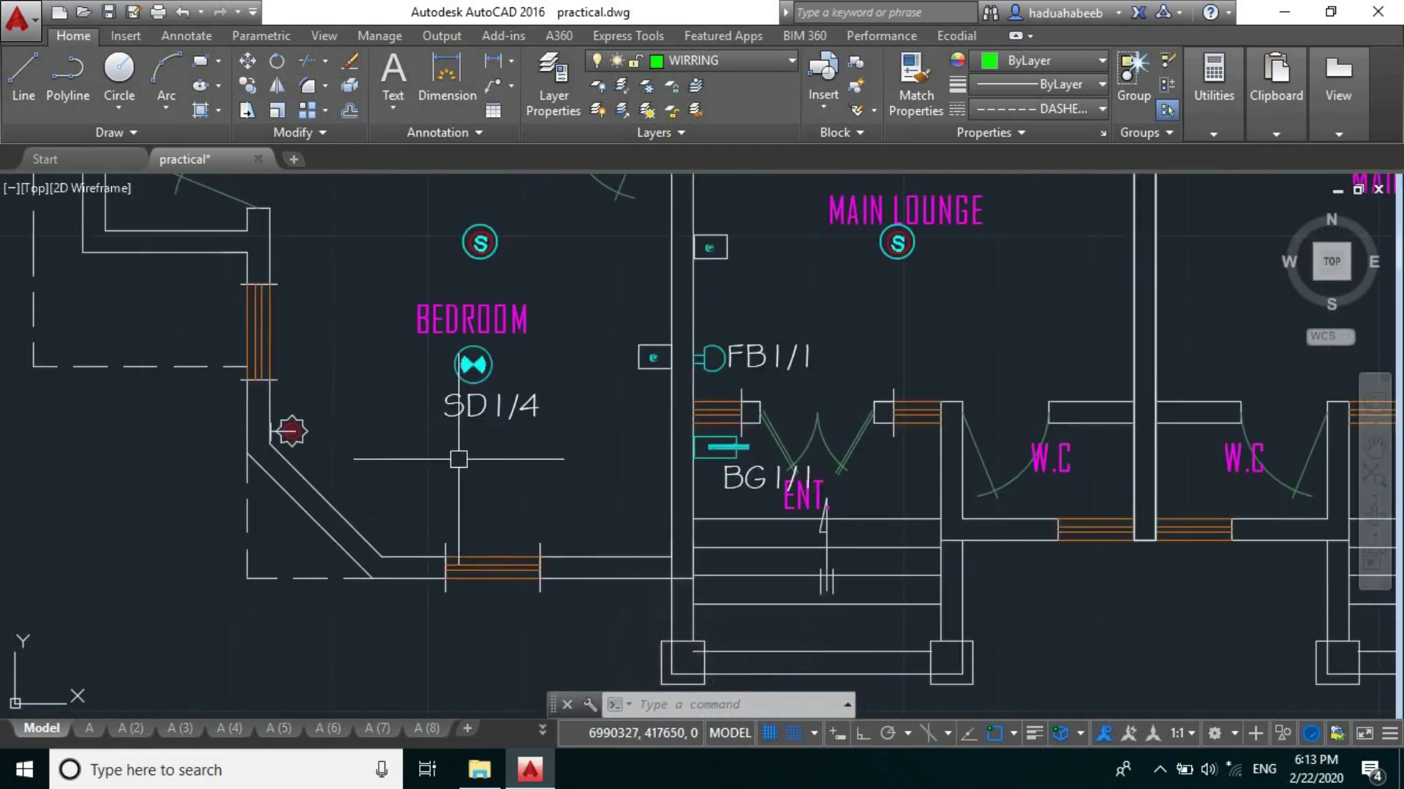
pyautogui.moveTo(409, 351)
pyautogui.mouseDown(button='middle')
pyautogui.moveTo(488, 389)
pyautogui.moveTo(489, 407)
pyautogui.mouseUp(button='middle')
pyautogui.moveTo(652, 267); pyautogui.dragTo(663, 337, button='middle')
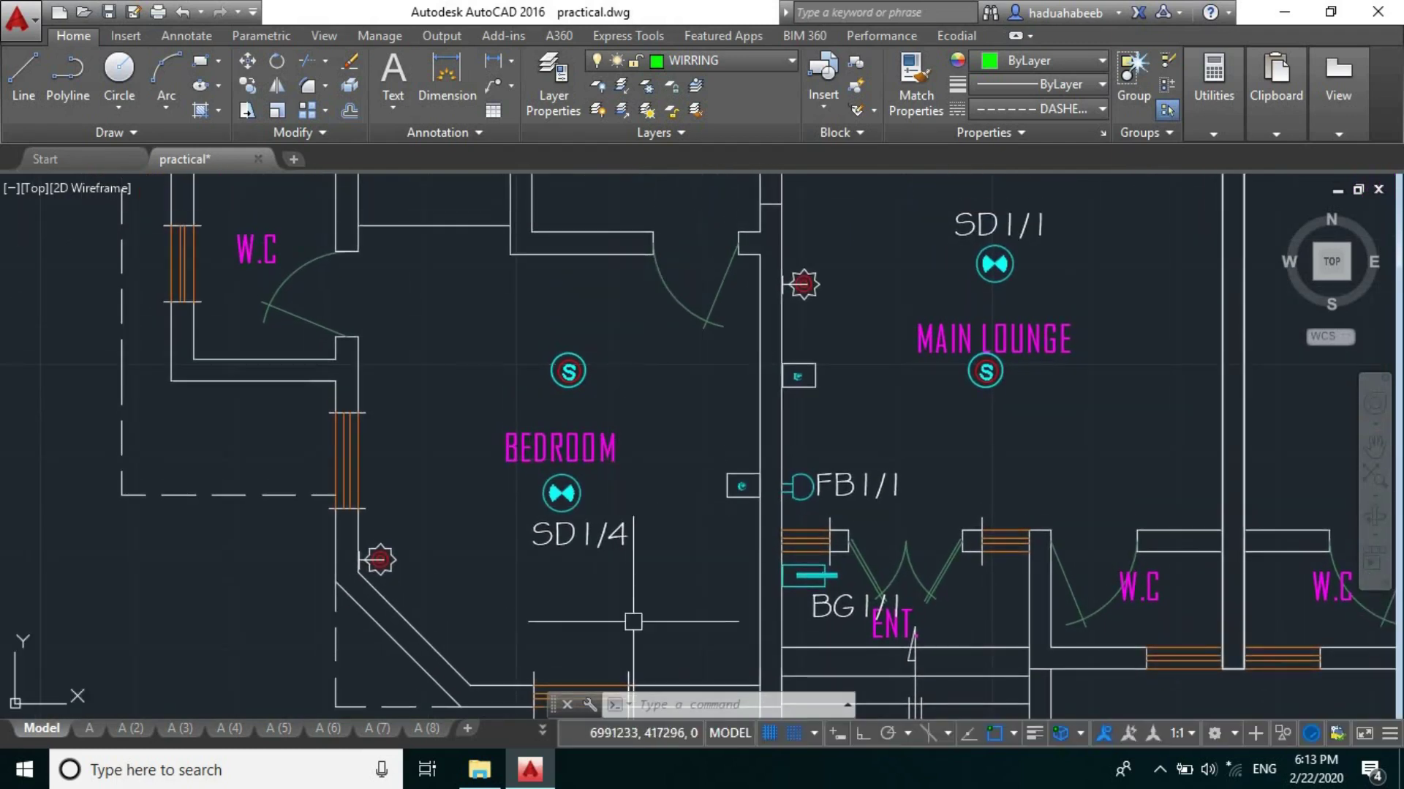
# - Wire the left ground floor bedroom with CGQUICK_SPLINE from the red star device through the circled S device to the amplifier outlet
pyautogui.click(486, 34)
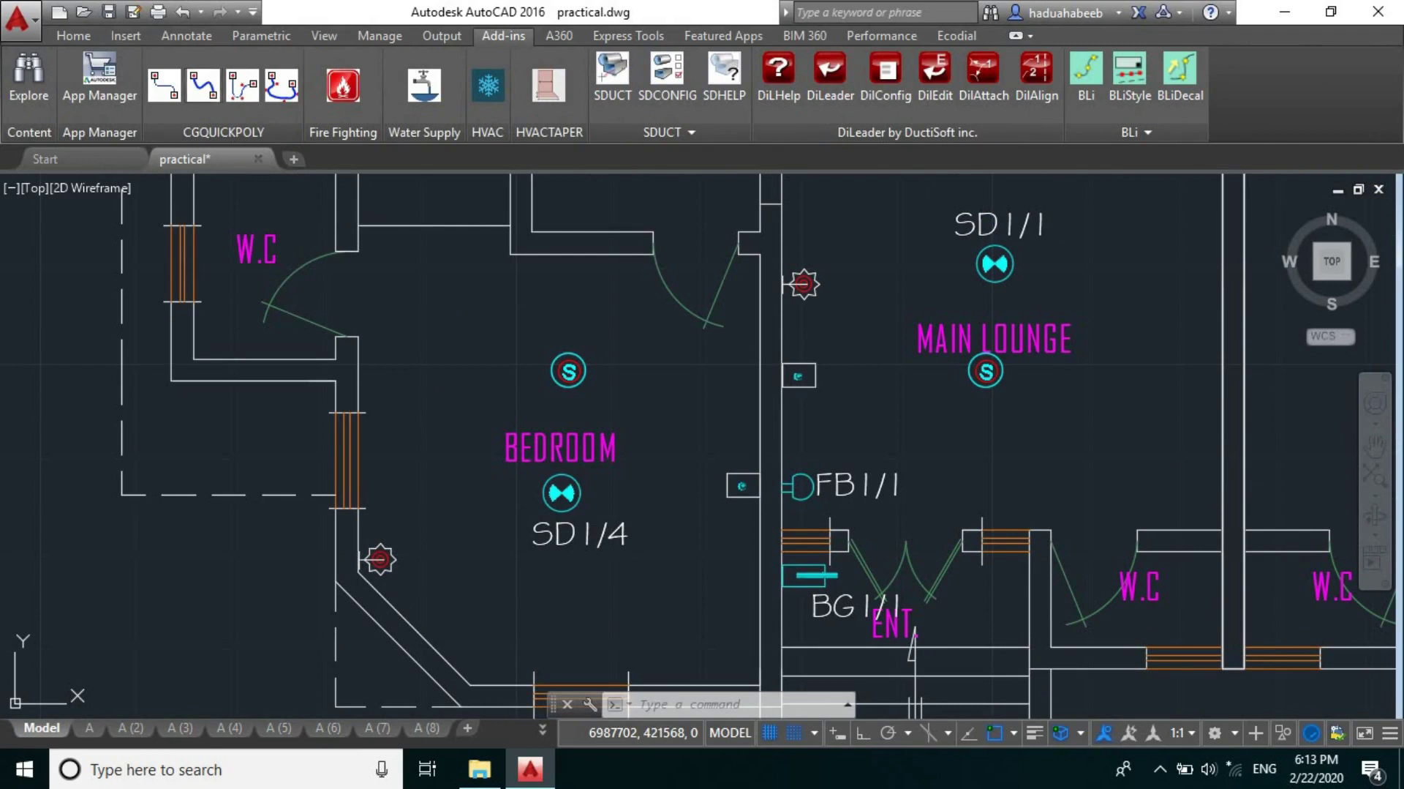
pyautogui.click(203, 86)
pyautogui.click(379, 559)
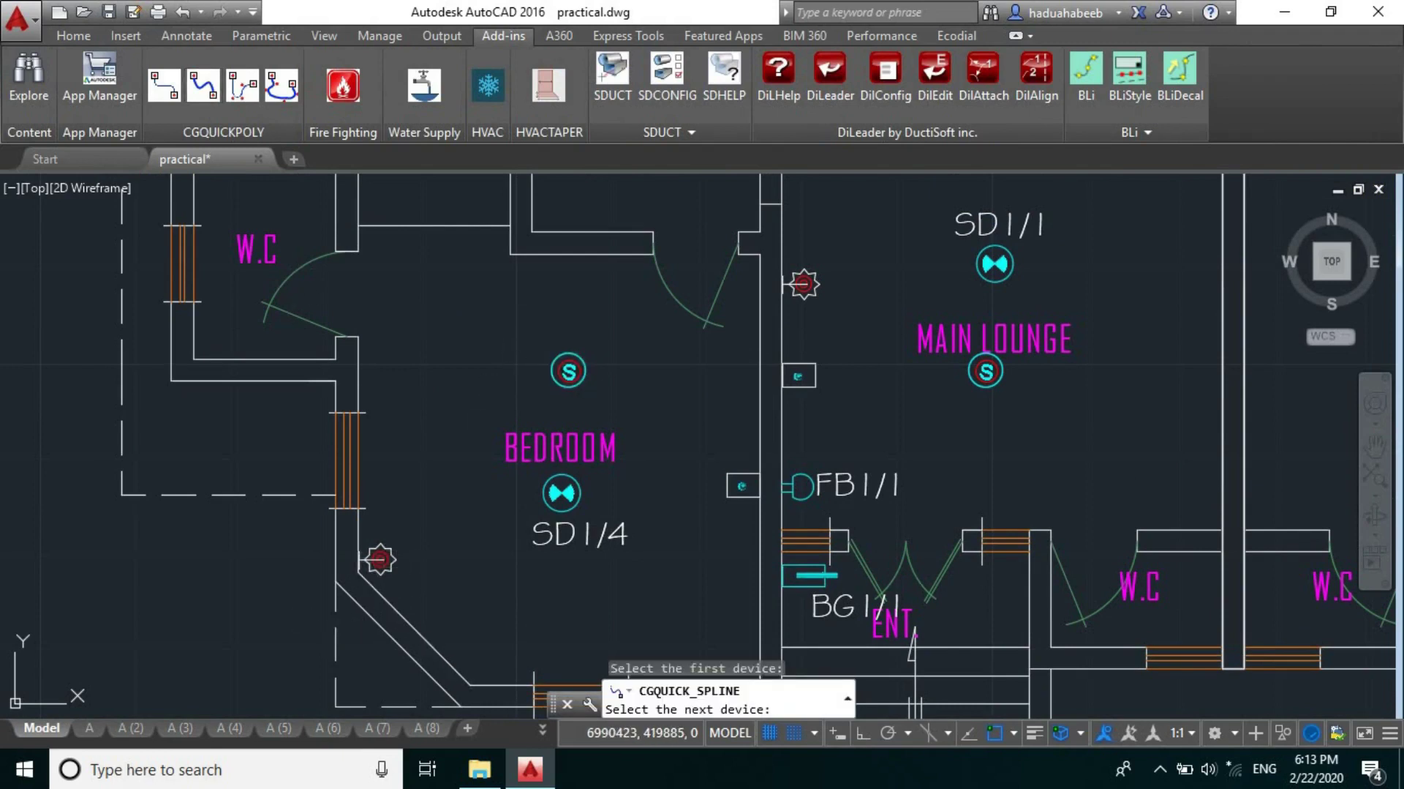
pyautogui.click(569, 370)
pyautogui.click(728, 470)
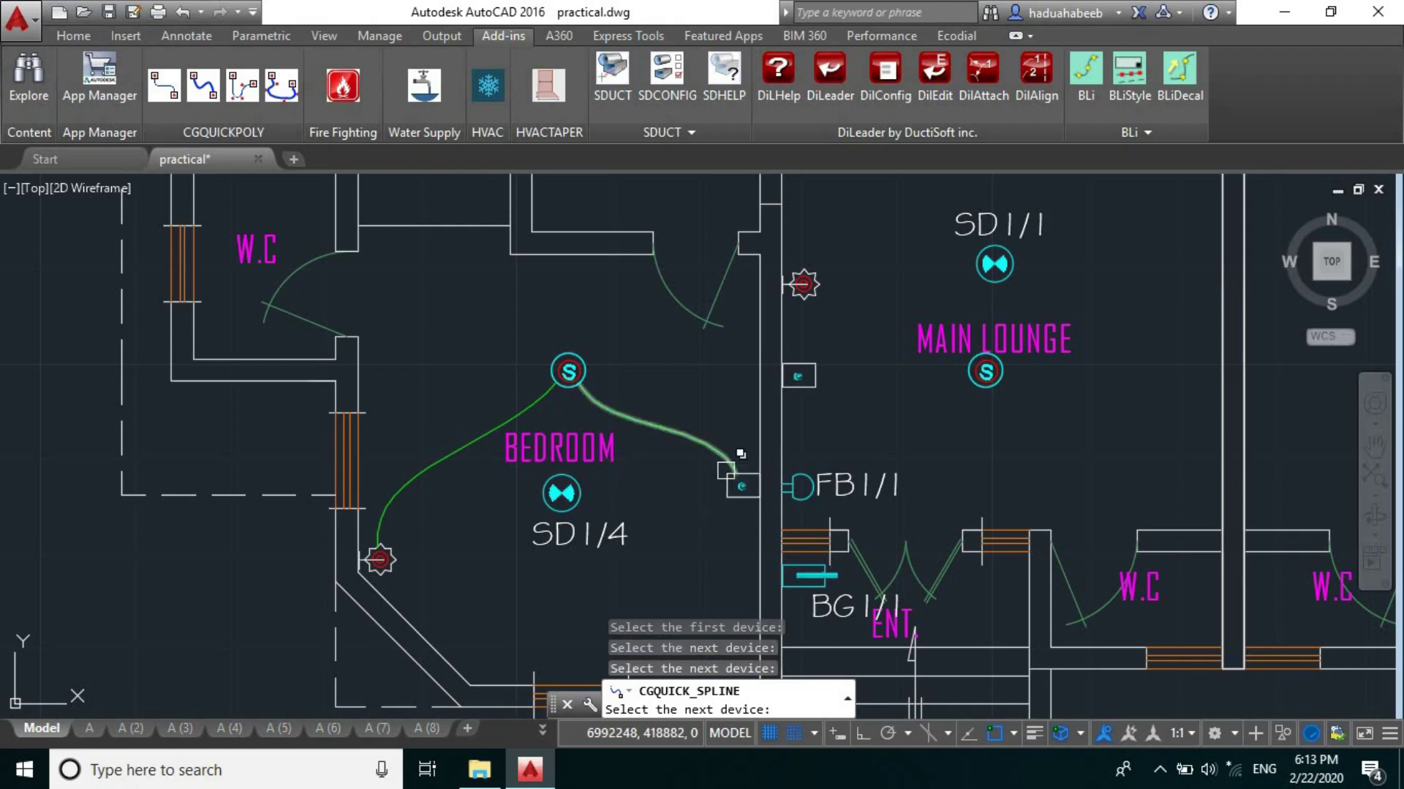
pyautogui.press('Escape')
# - Wire the left main lounge with CGQUICK_SPLINE from the red star device through the amplifier outlet to the circled S device
pyautogui.scroll(-2, 426, 423)
pyautogui.moveTo(459, 354); pyautogui.dragTo(373, 519, button='middle')
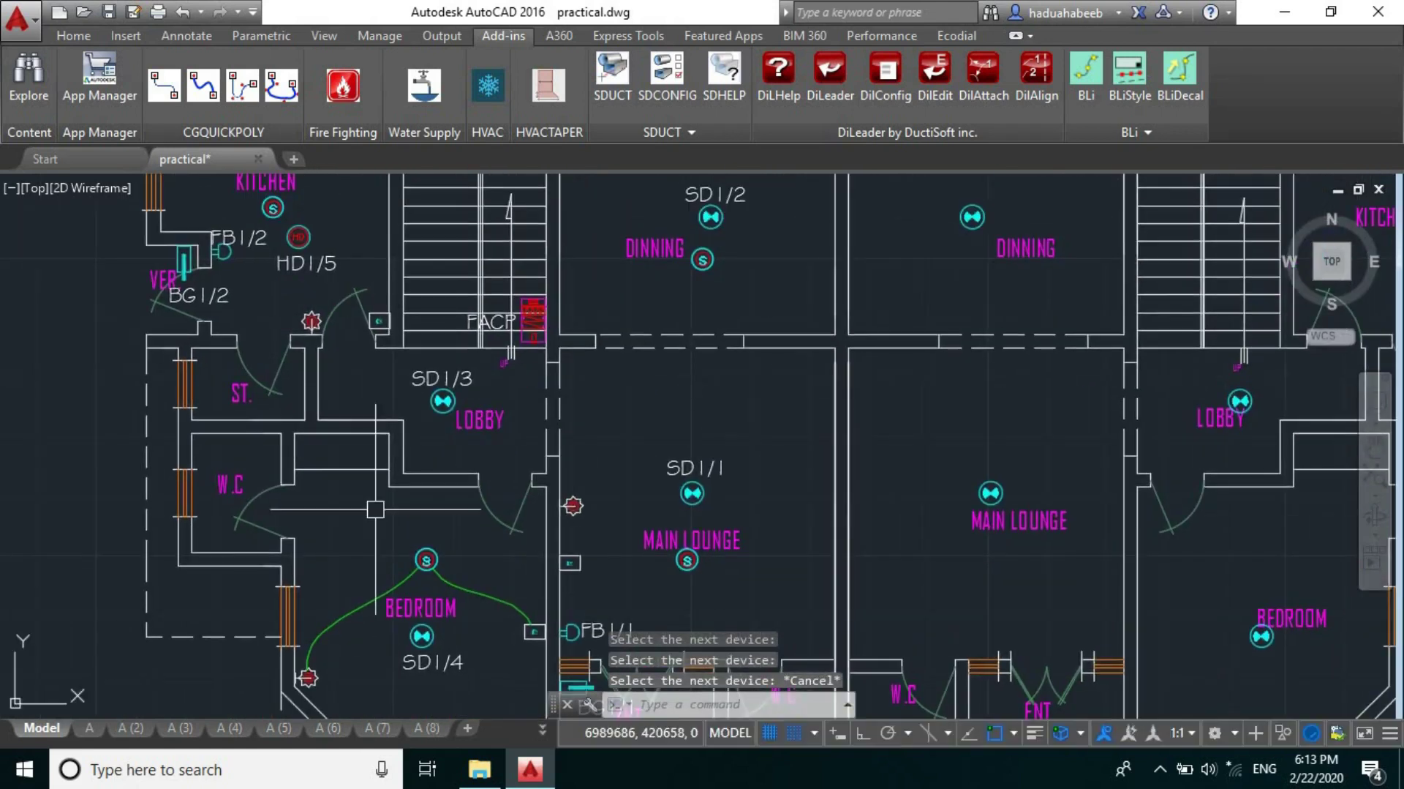
pyautogui.scroll(-2, 408, 440)
pyautogui.scroll(2, 559, 573)
pyautogui.press('space')
pyautogui.scroll(1, 553, 571)
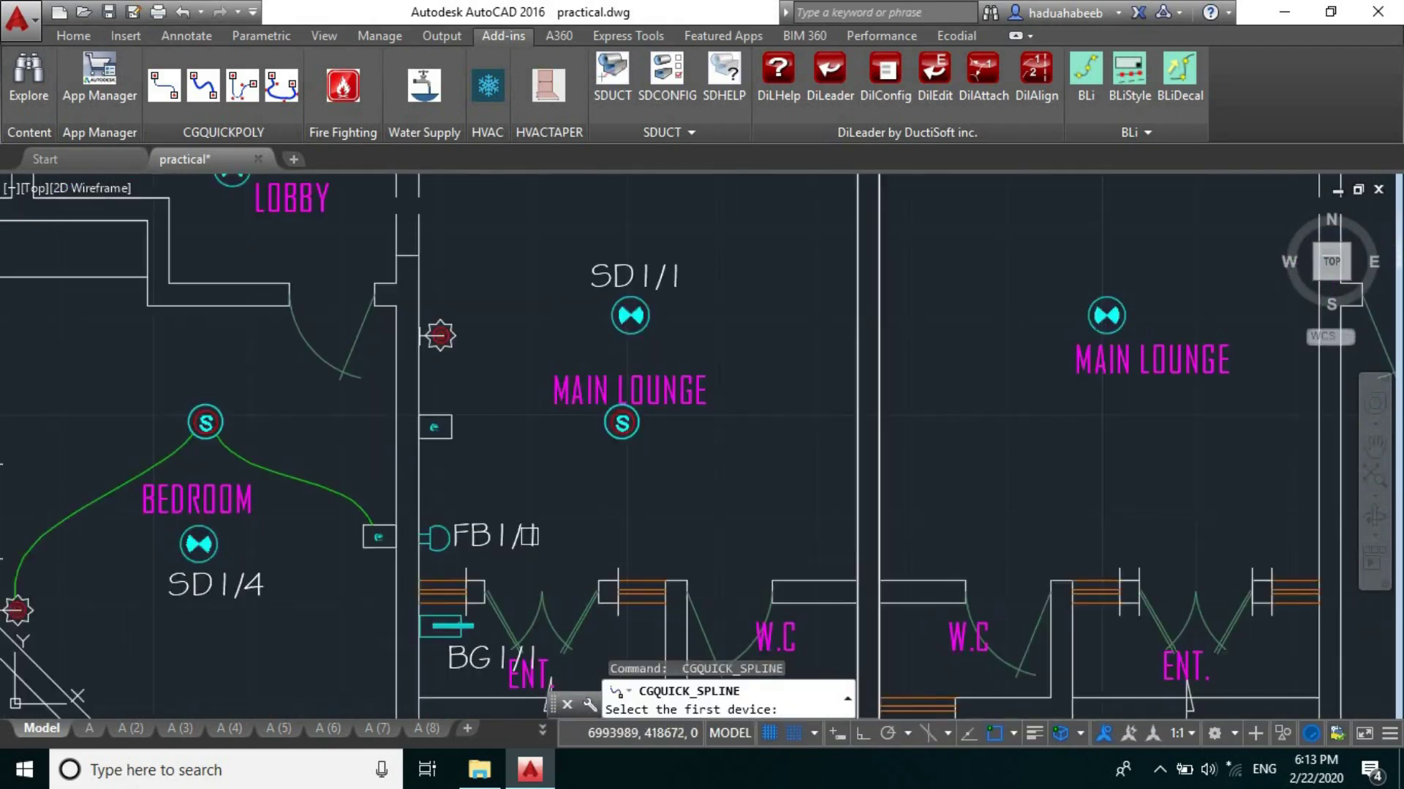
pyautogui.moveTo(523, 532); pyautogui.dragTo(487, 466, button='middle')
pyautogui.moveTo(545, 327); pyautogui.dragTo(560, 414, button='middle')
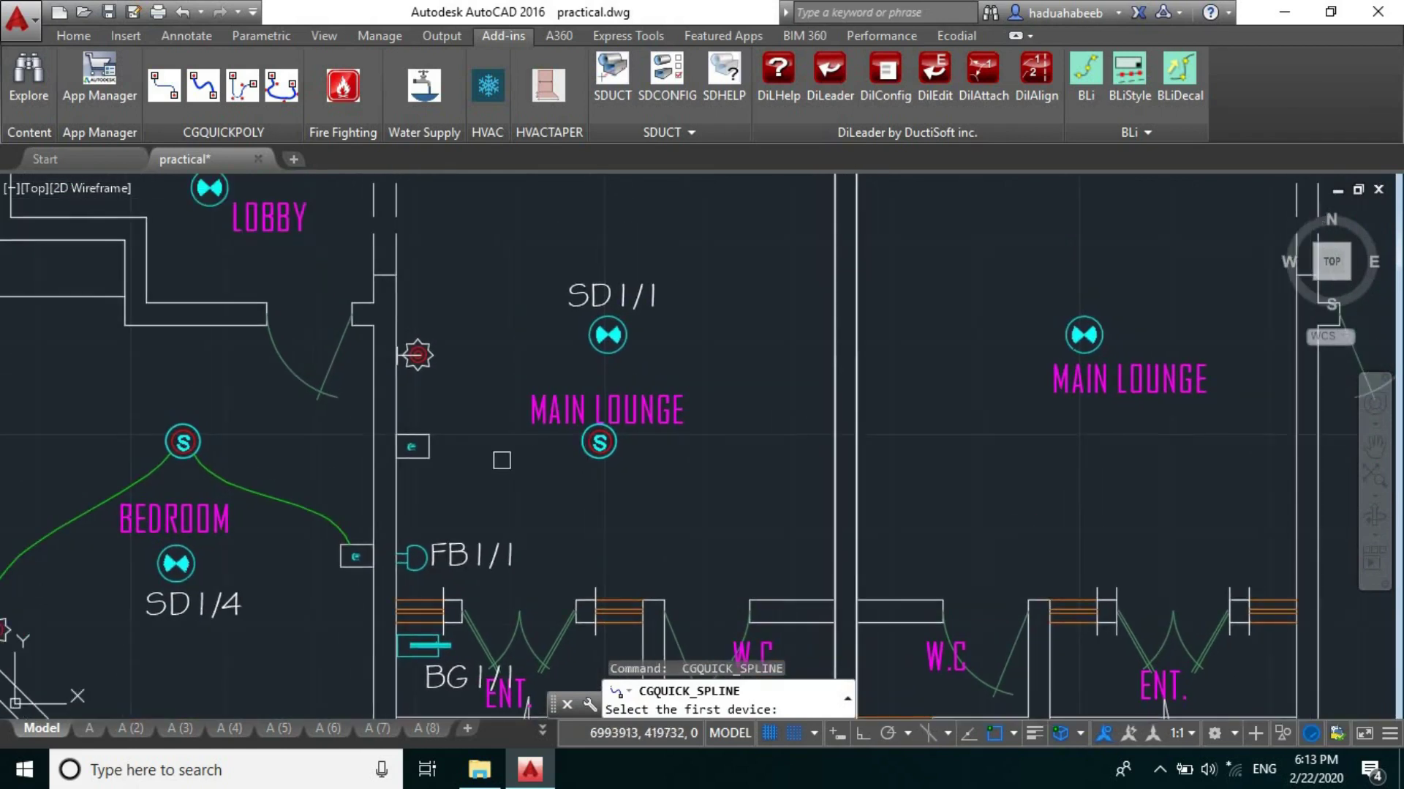
pyautogui.click(419, 352)
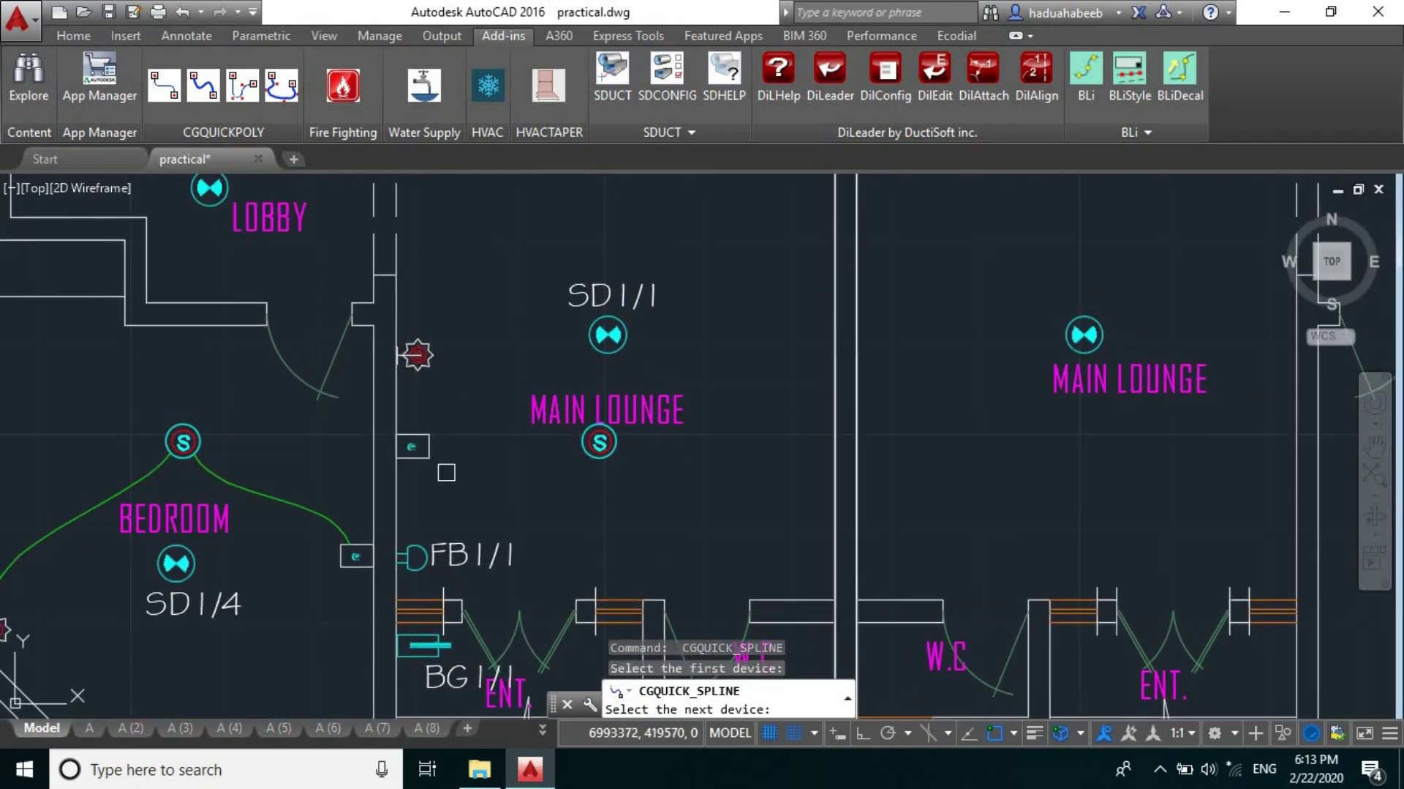
pyautogui.click(432, 448)
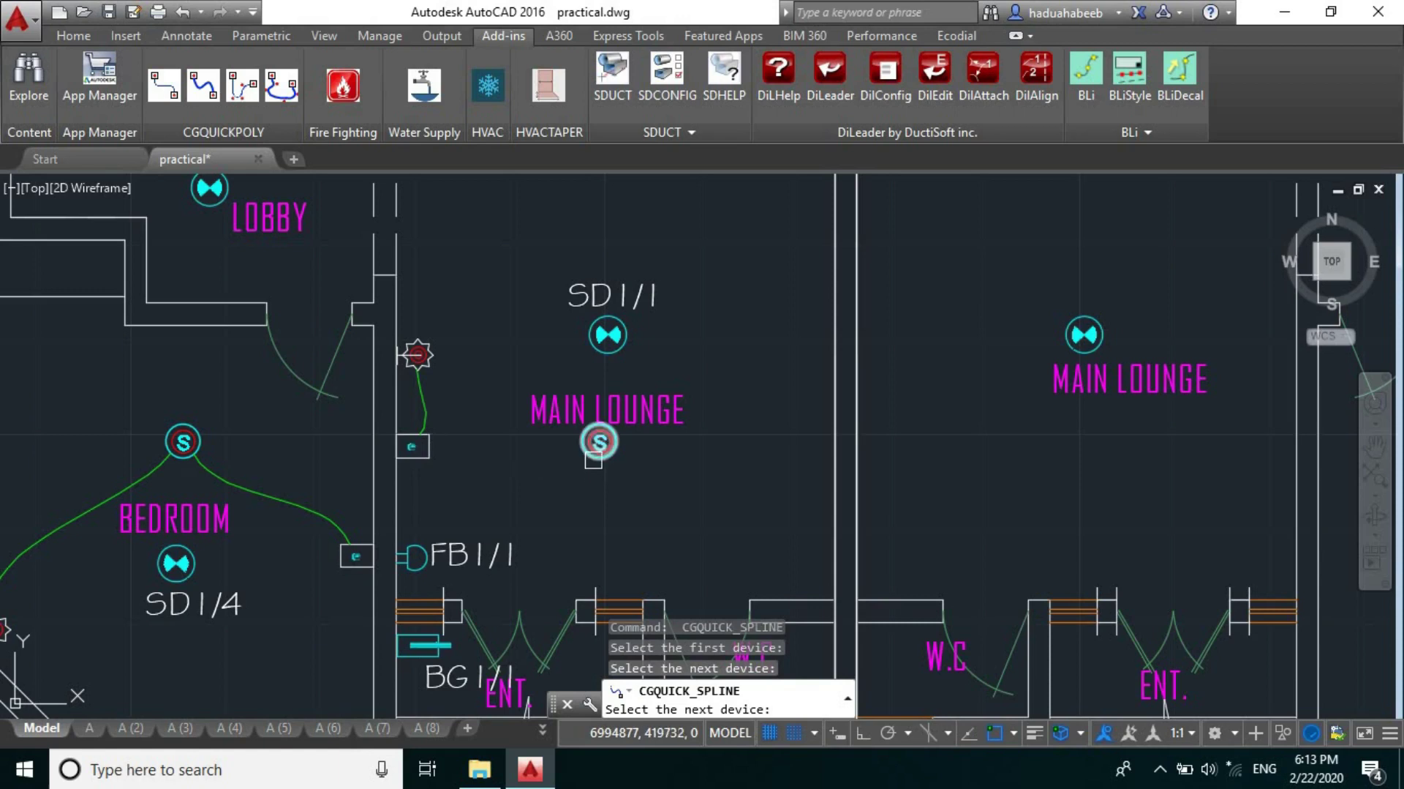
pyautogui.click(593, 458)
# - Extend the main lounge wiring to the circled S device in the left dining room and end the spline command
pyautogui.scroll(-4, 593, 458)
pyautogui.scroll(2, 571, 300)
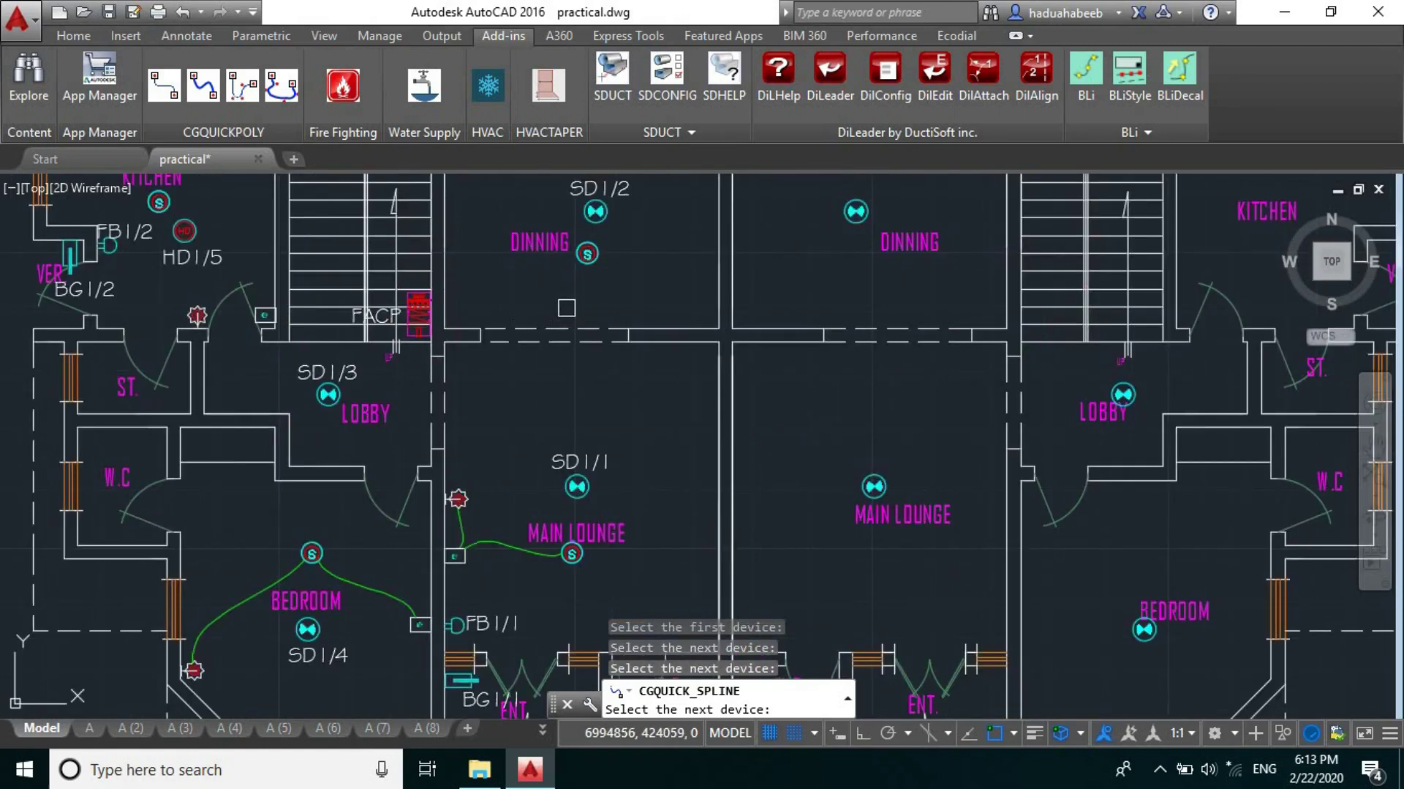
pyautogui.press('Escape')
pyautogui.scroll(-5, 643, 476)
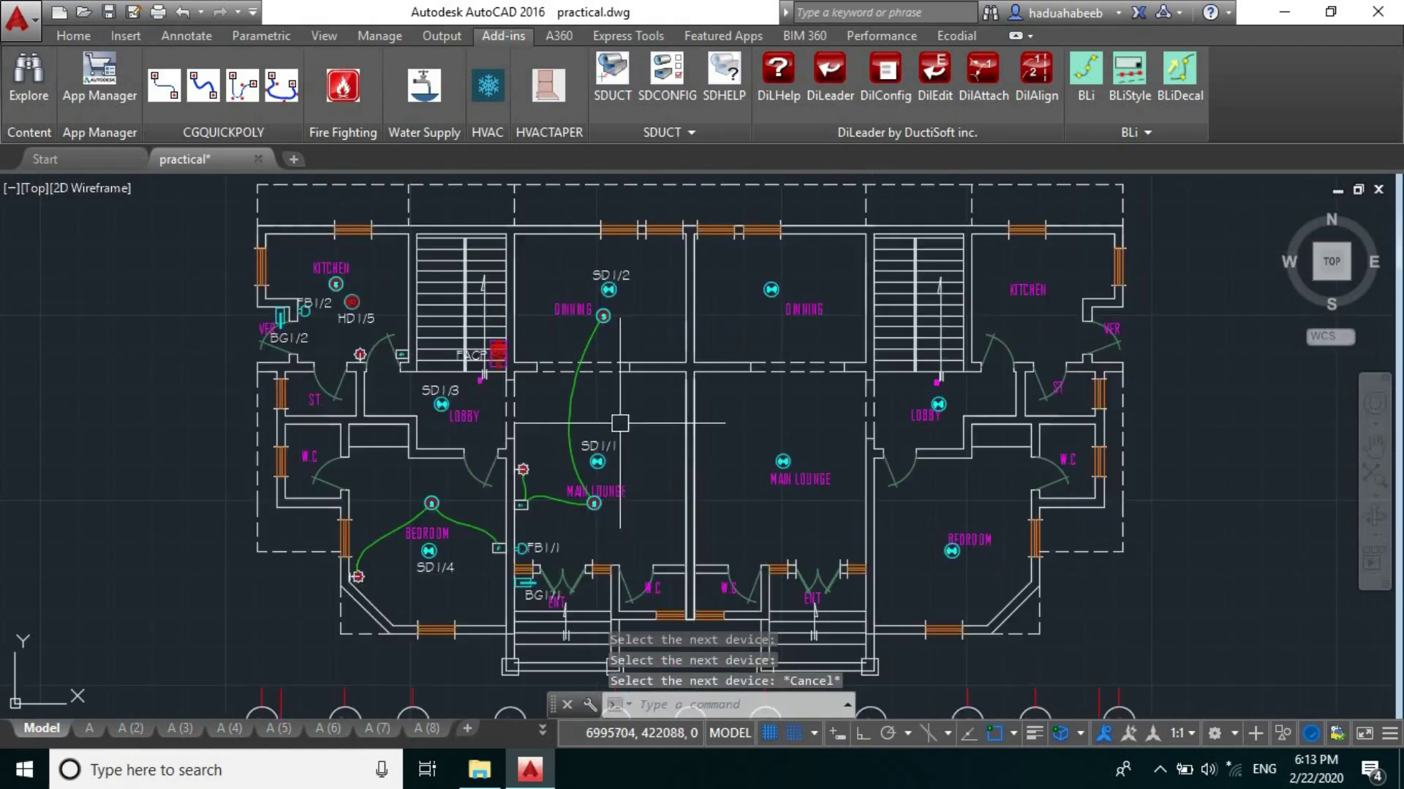
# - Wire the left ground floor kitchen with CGQUICK_SPLINE from the amplifier outlet through the red star device to the circled S device
pyautogui.scroll(5, 512, 455)
pyautogui.press('Return')
pyautogui.scroll(6, 483, 351)
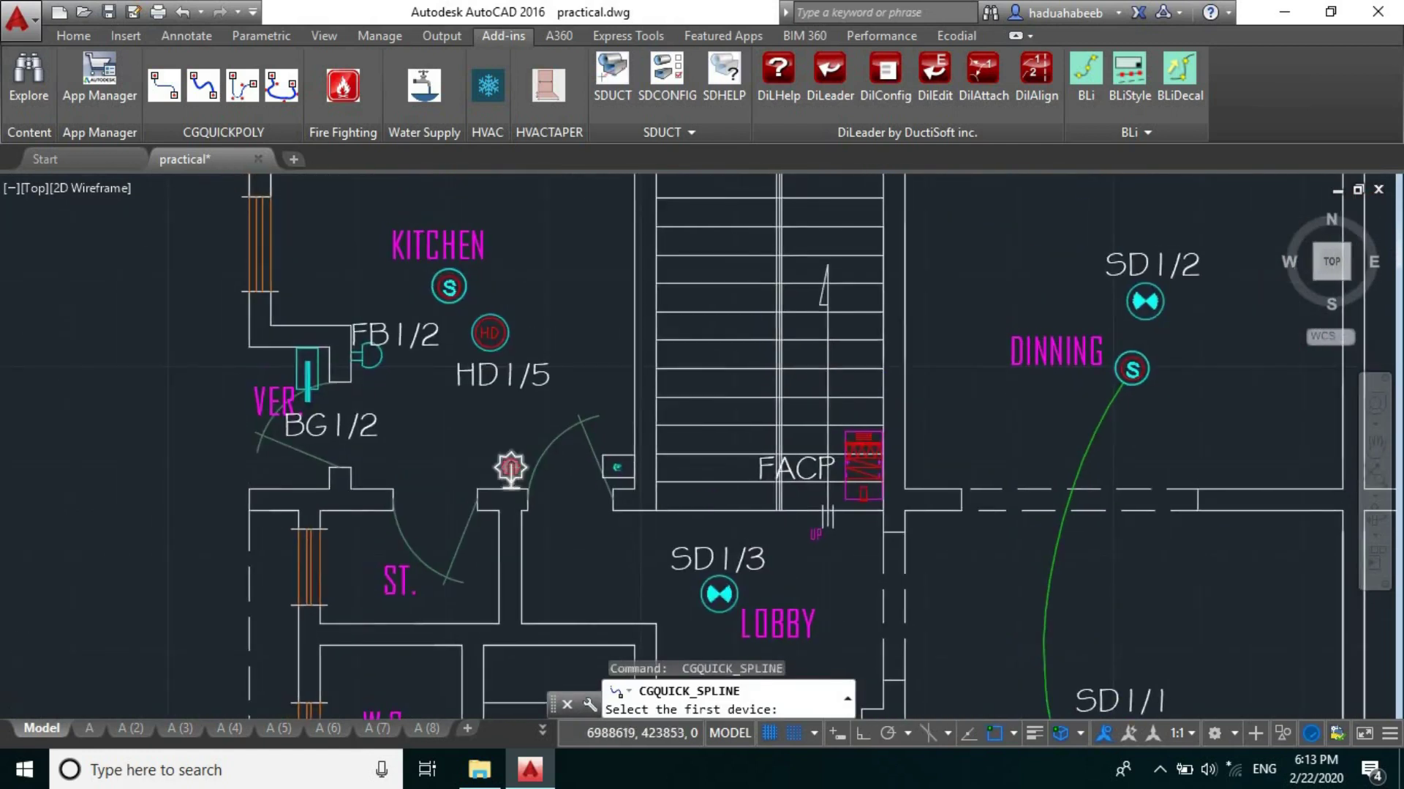
pyautogui.click(771, 427)
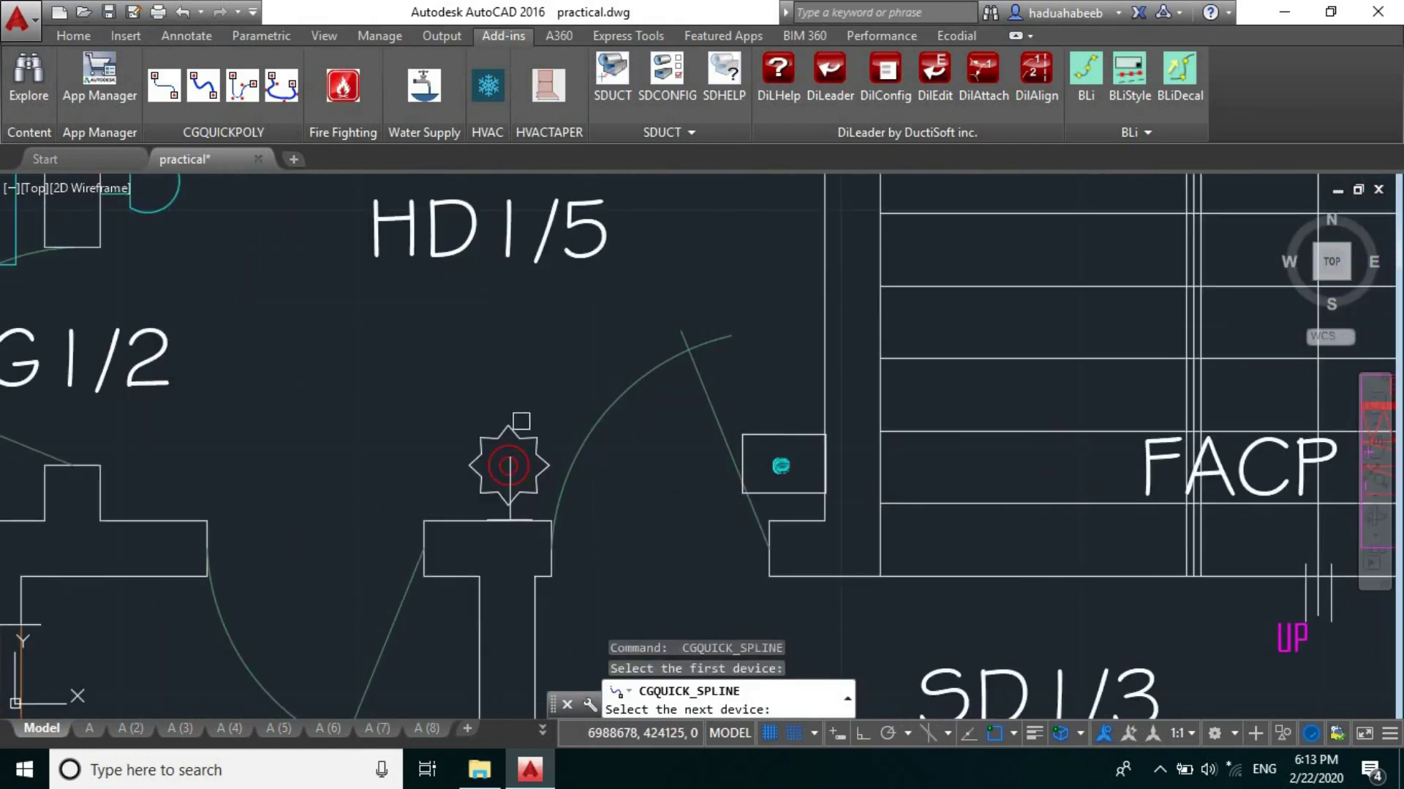
pyautogui.click(509, 466)
pyautogui.scroll(-4, 504, 483)
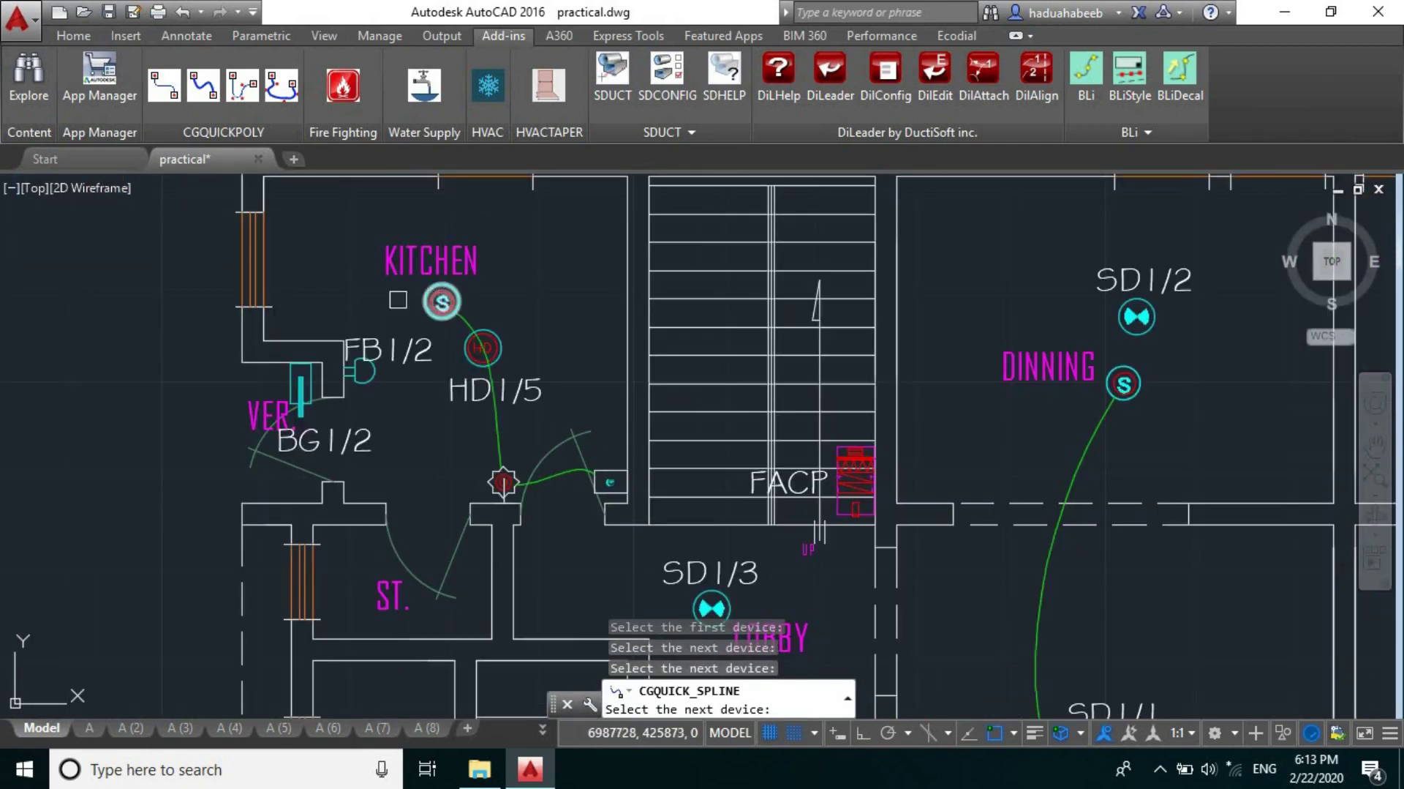
pyautogui.press('Escape')
# - Wire the left first floor family lounge with CGQUICK_SPLINE from the red star device through the amplifier outlet to both circled S devices
pyautogui.scroll(-2, 398, 300)
pyautogui.scroll(-6, 561, 527)
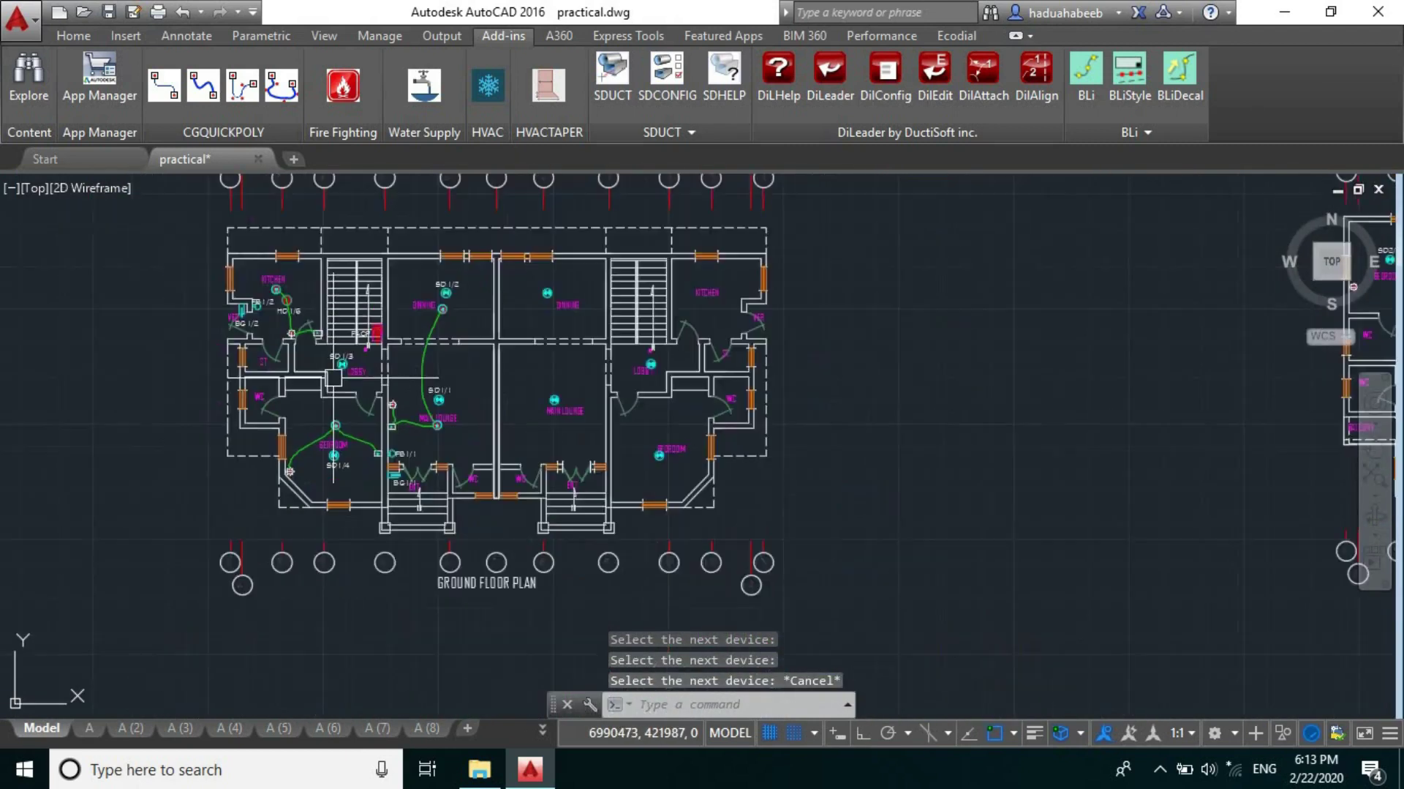
pyautogui.scroll(6, 818, 397)
pyautogui.scroll(-2, 517, 511)
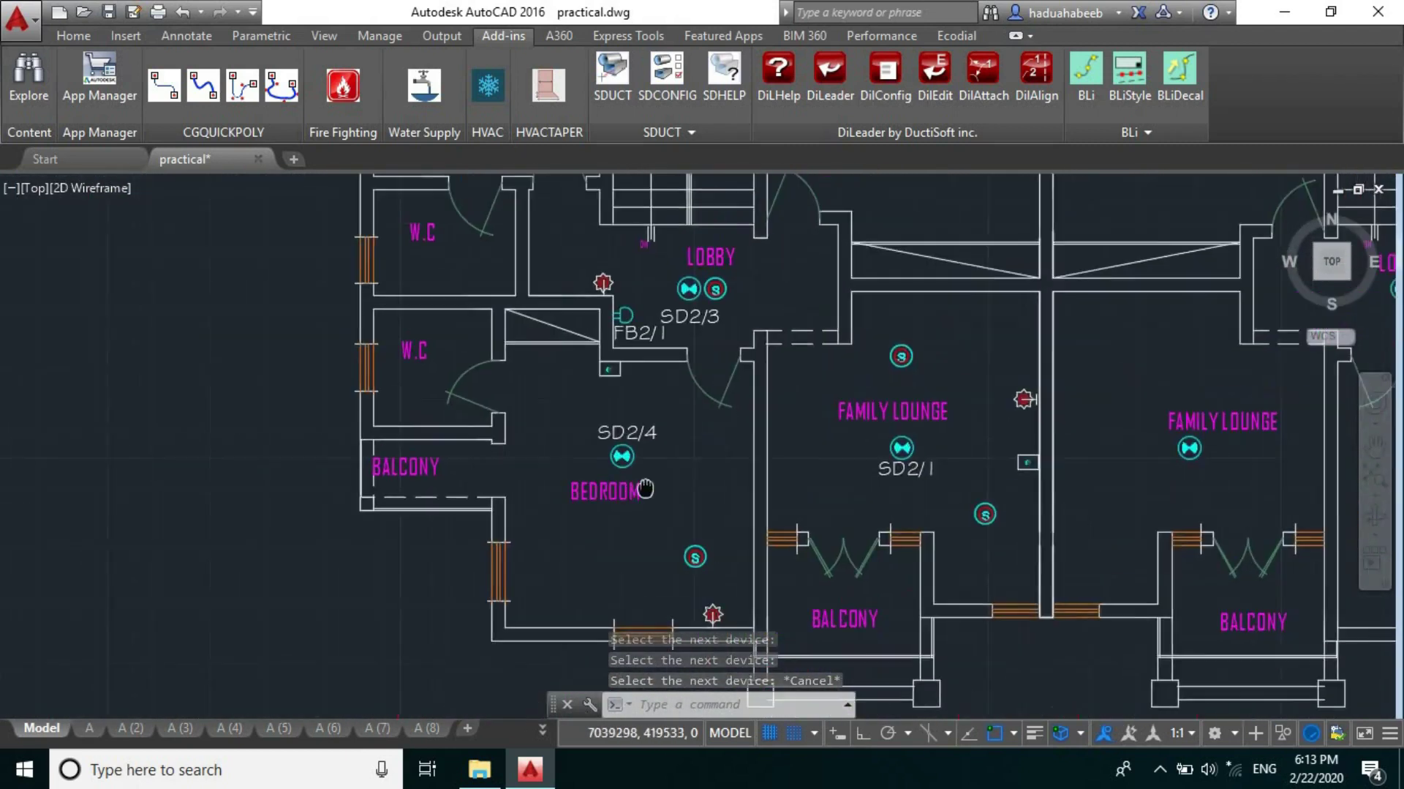
pyautogui.press('Return')
pyautogui.scroll(2, 842, 557)
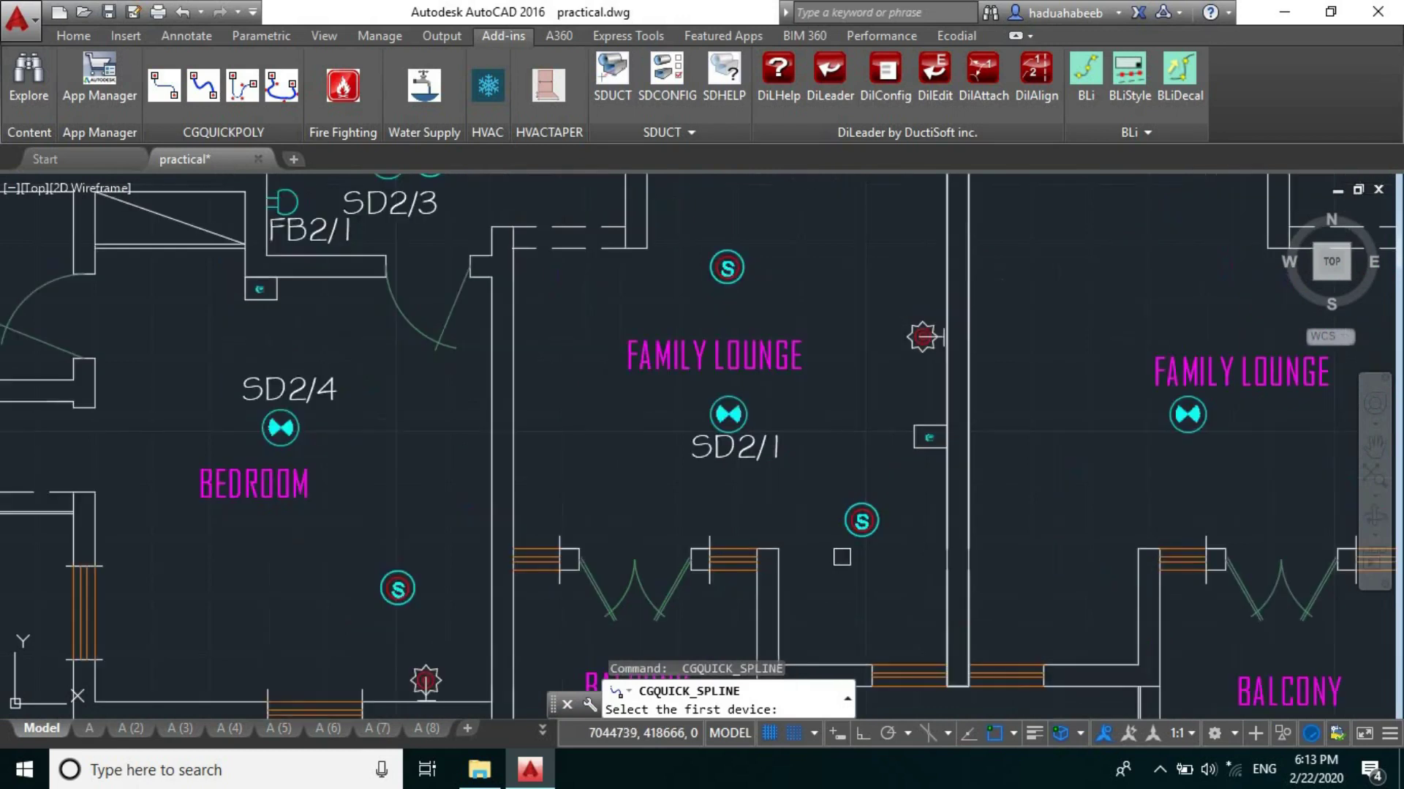
pyautogui.click(922, 335)
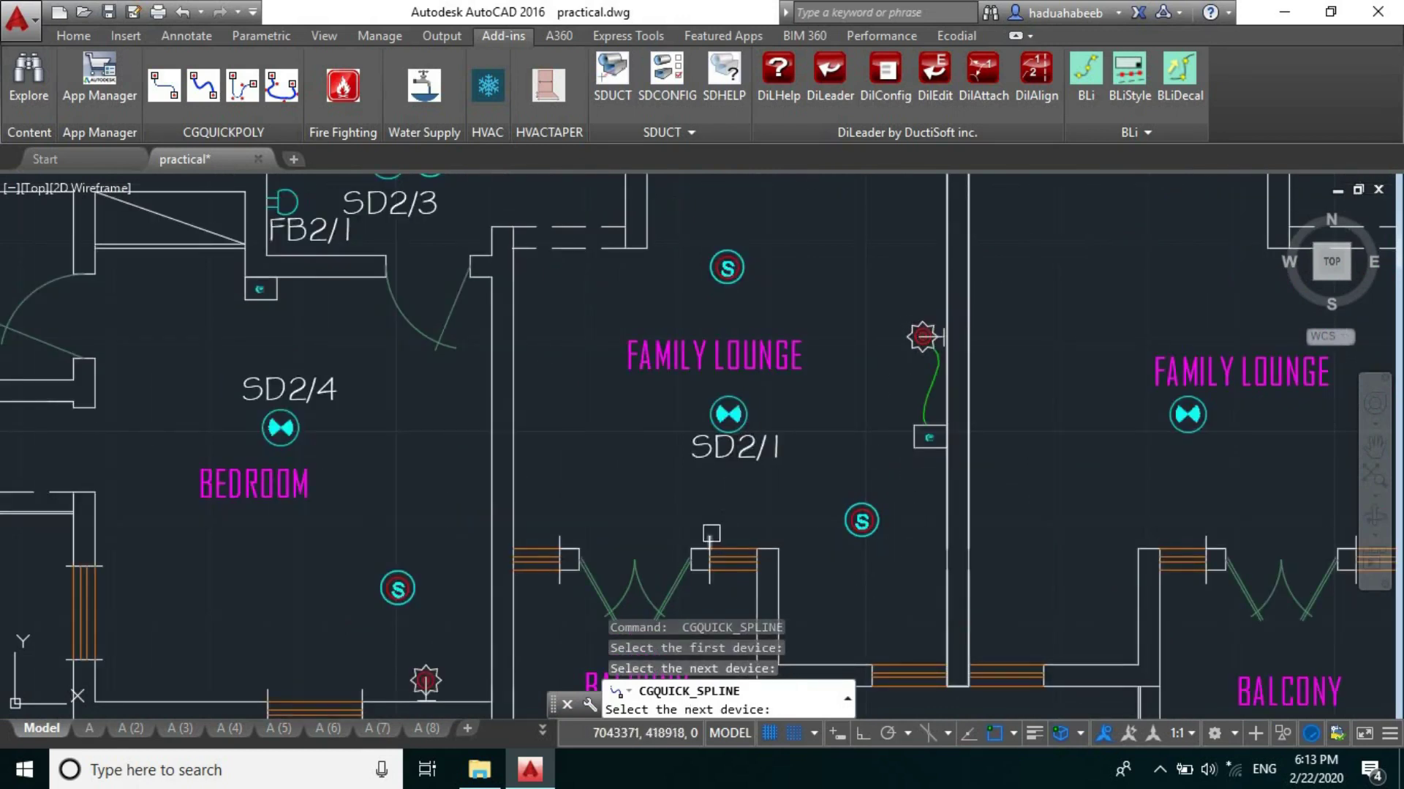
pyautogui.click(864, 522)
pyautogui.press('Escape')
# - Wire the first floor bedroom at SD2/2 with CGQUICK_SPLINE from the red star device through the circled S device to the amplifier outlet
pyautogui.scroll(-2, 657, 432)
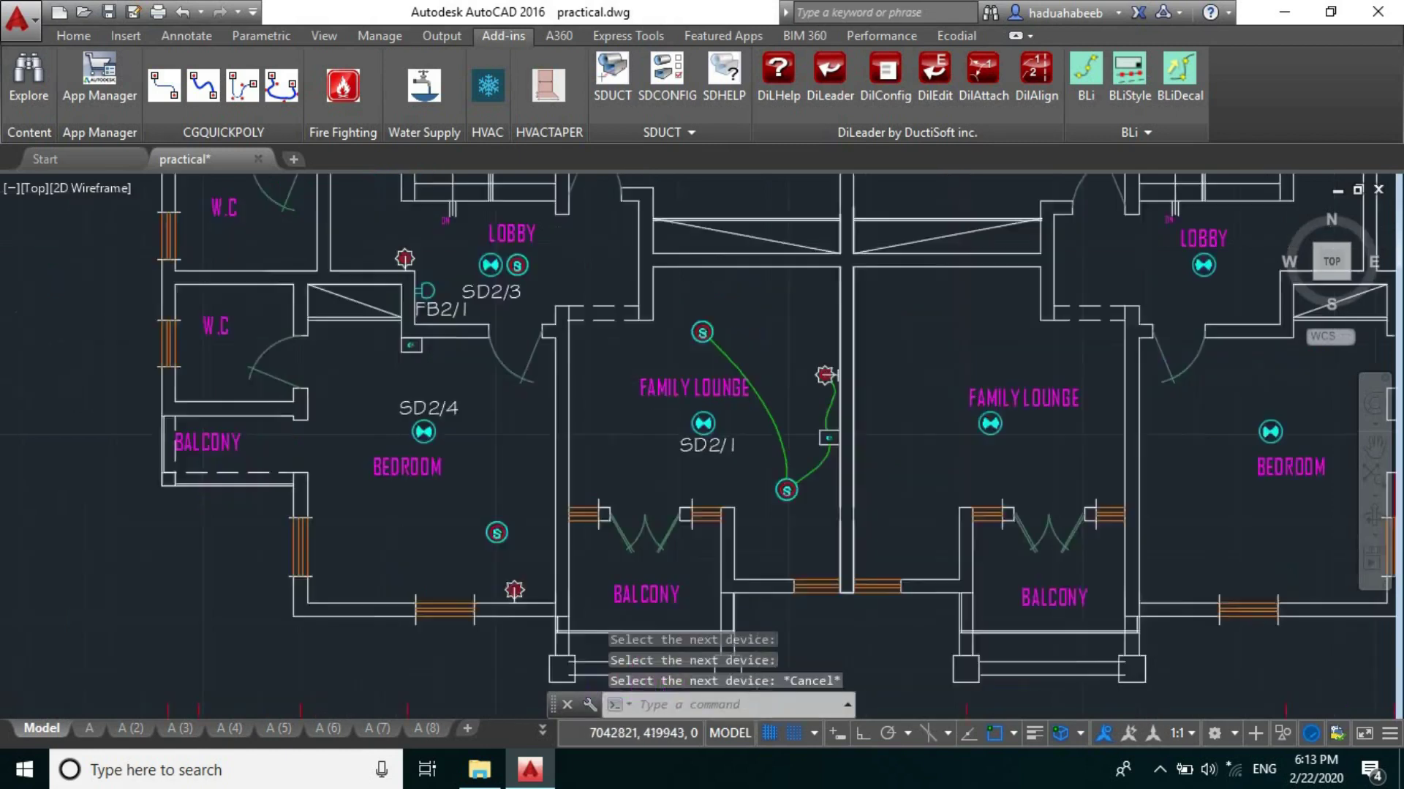
pyautogui.moveTo(693, 241); pyautogui.dragTo(708, 323, button='middle')
pyautogui.scroll(2, 714, 302)
pyautogui.press('Return')
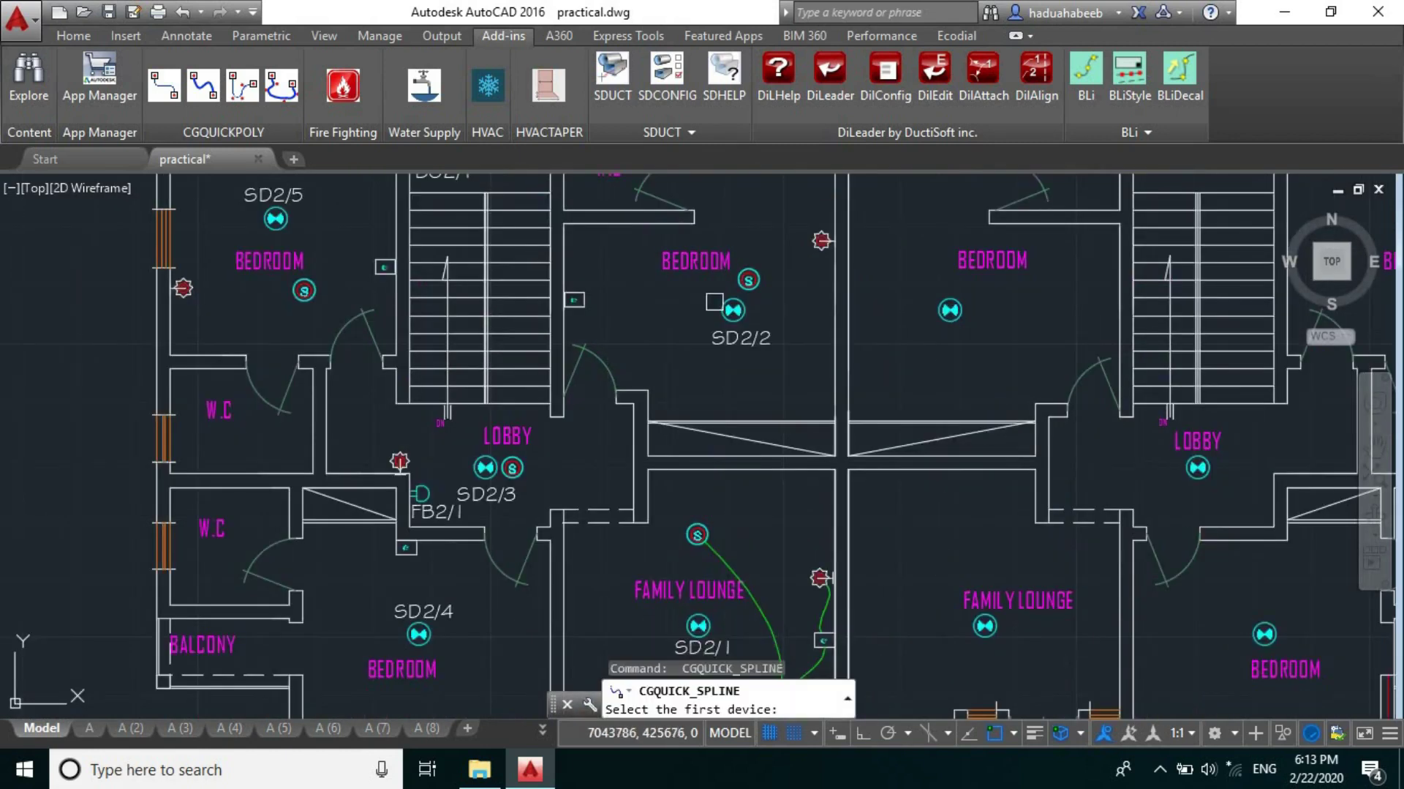
pyautogui.click(821, 239)
pyautogui.click(749, 279)
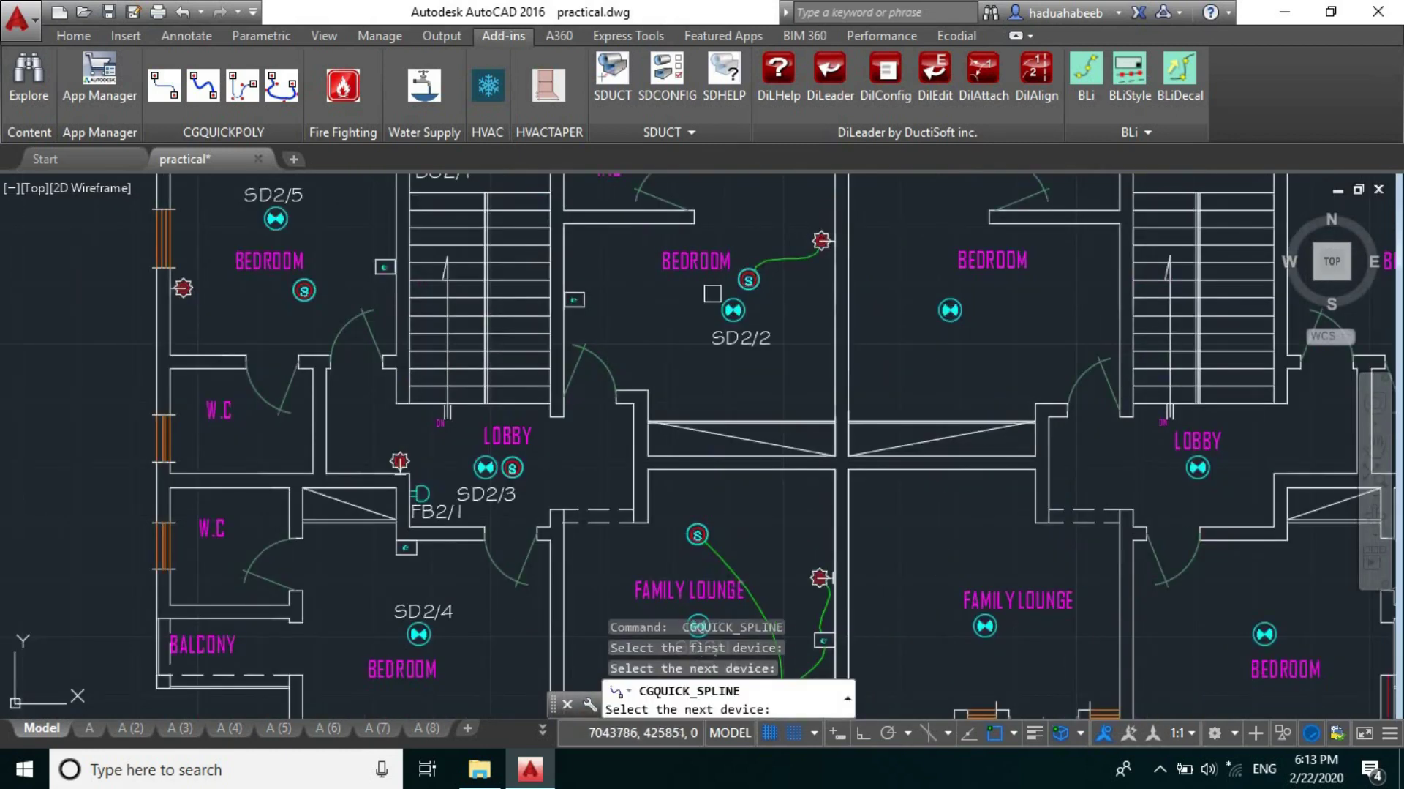
pyautogui.scroll(2, 574, 299)
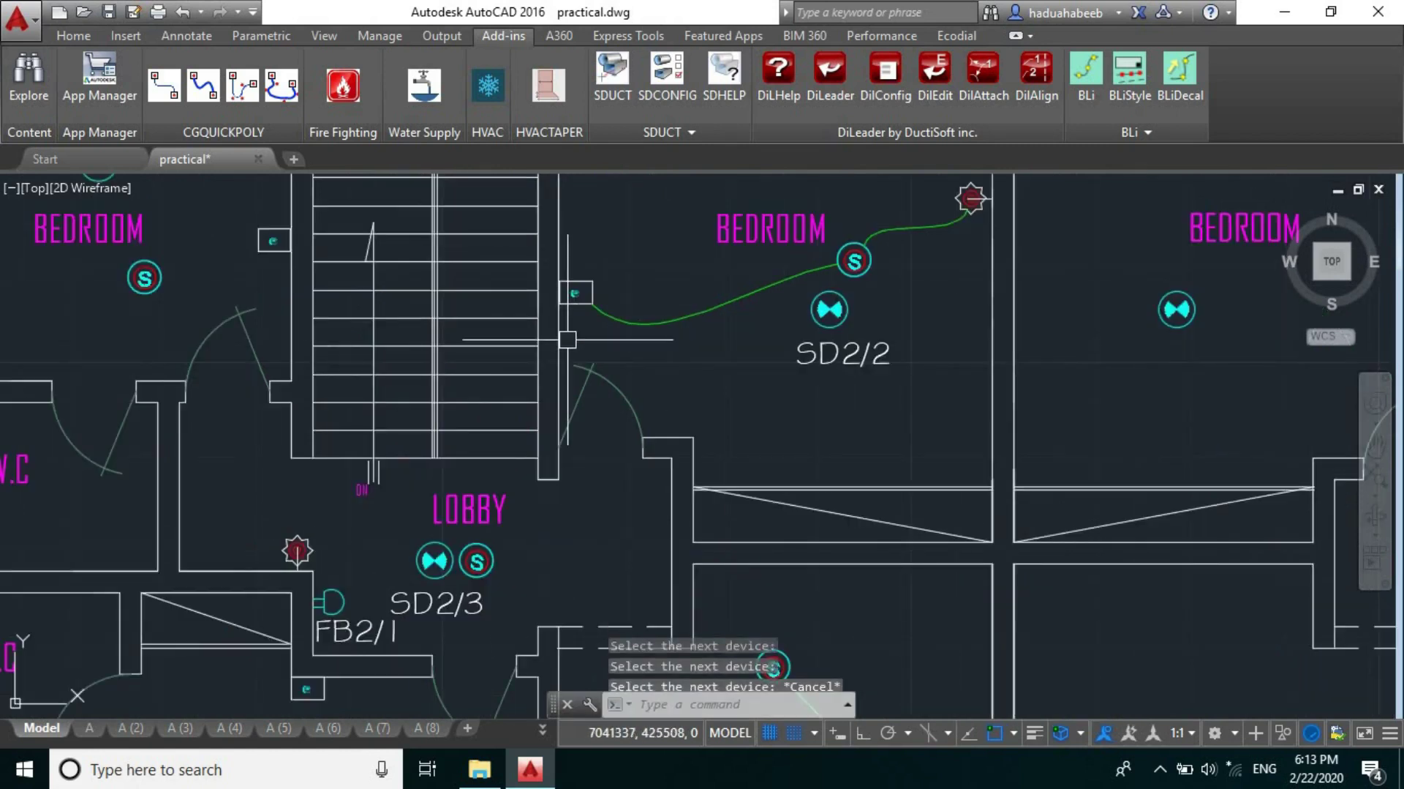
pyautogui.press('Escape')
# - Wire the first floor bedroom at SD2/5 with CGQUICK_SPLINE from the red star device through the circled S device to the amplifier outlet
pyautogui.scroll(-4, 597, 401)
pyautogui.press('Return')
pyautogui.scroll(3, 304, 390)
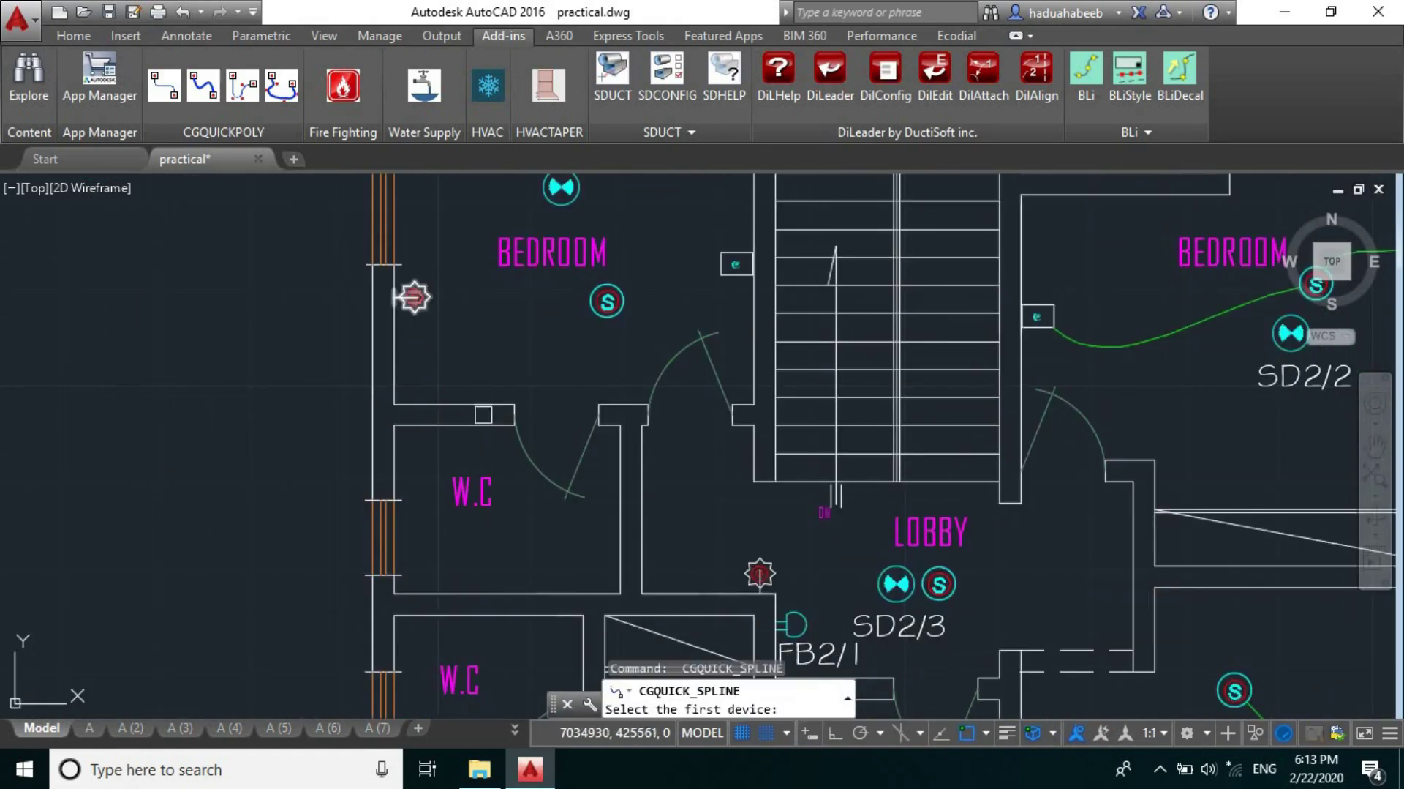
pyautogui.click(441, 306)
pyautogui.click(607, 301)
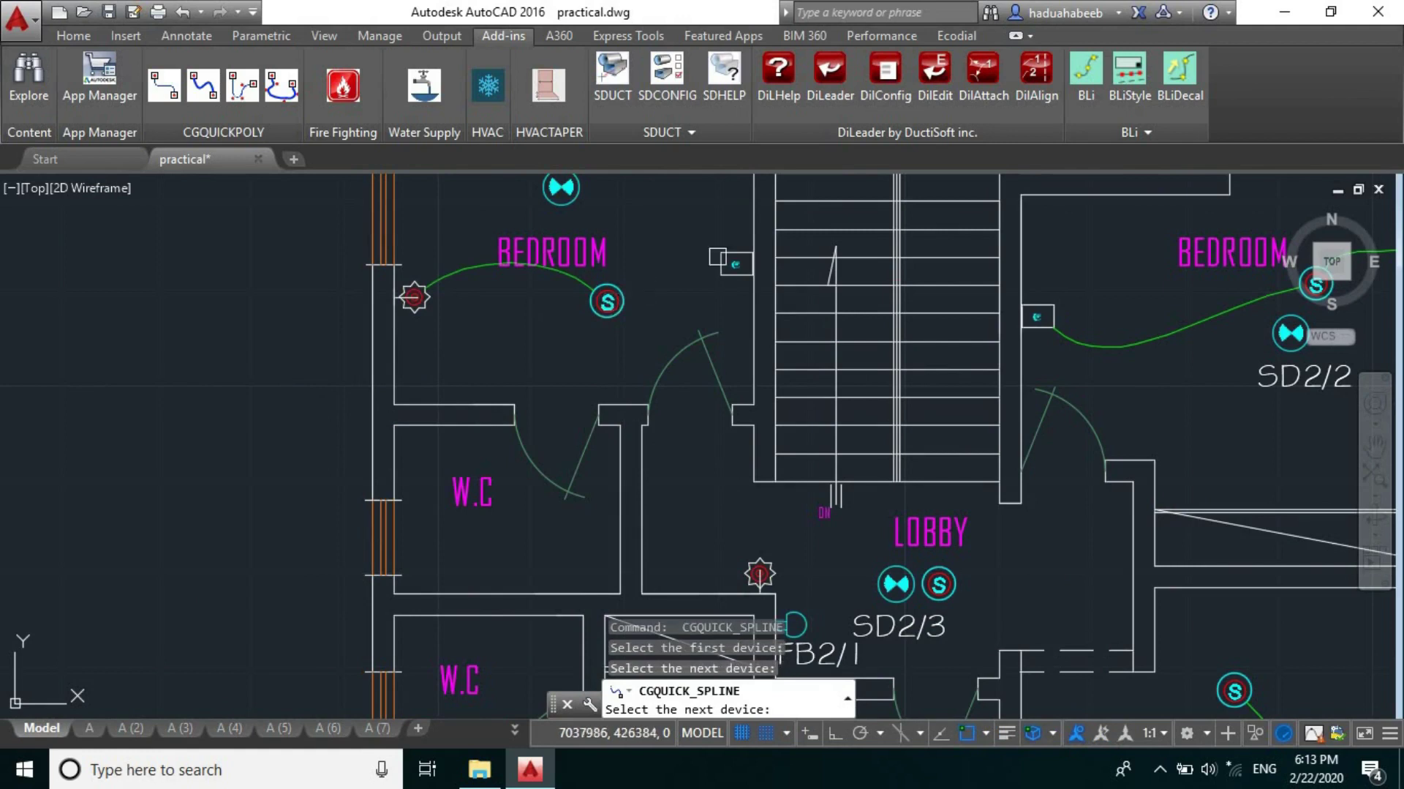
pyautogui.click(736, 263)
pyautogui.scroll(-4, 599, 342)
pyautogui.press('Escape')
# - Wire the left penthouse bedroom with CGQUICK_SPLINE from the red star device through the upper circled S device to the lower one
pyautogui.scroll(-6, 889, 453)
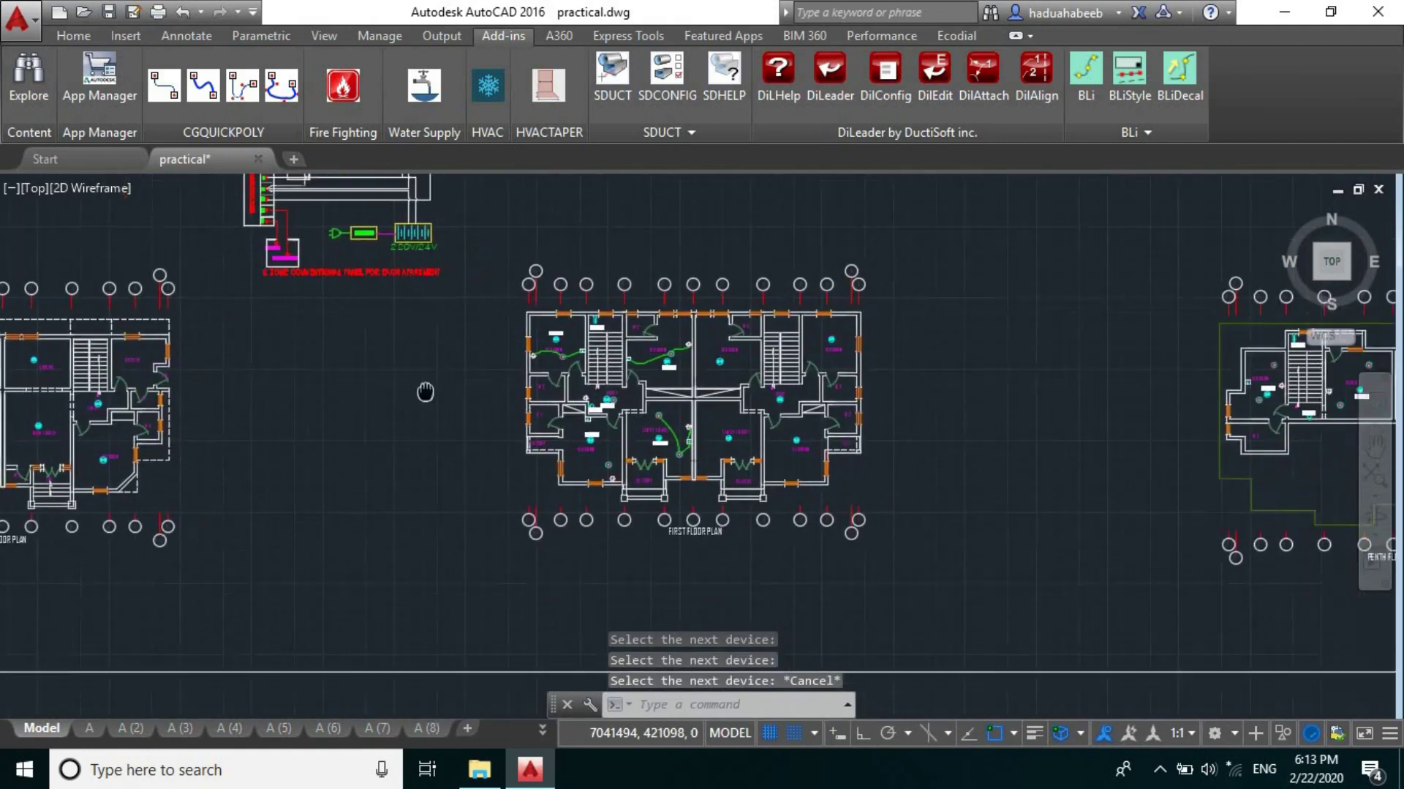
pyautogui.scroll(7, 736, 331)
pyautogui.scroll(5, 821, 345)
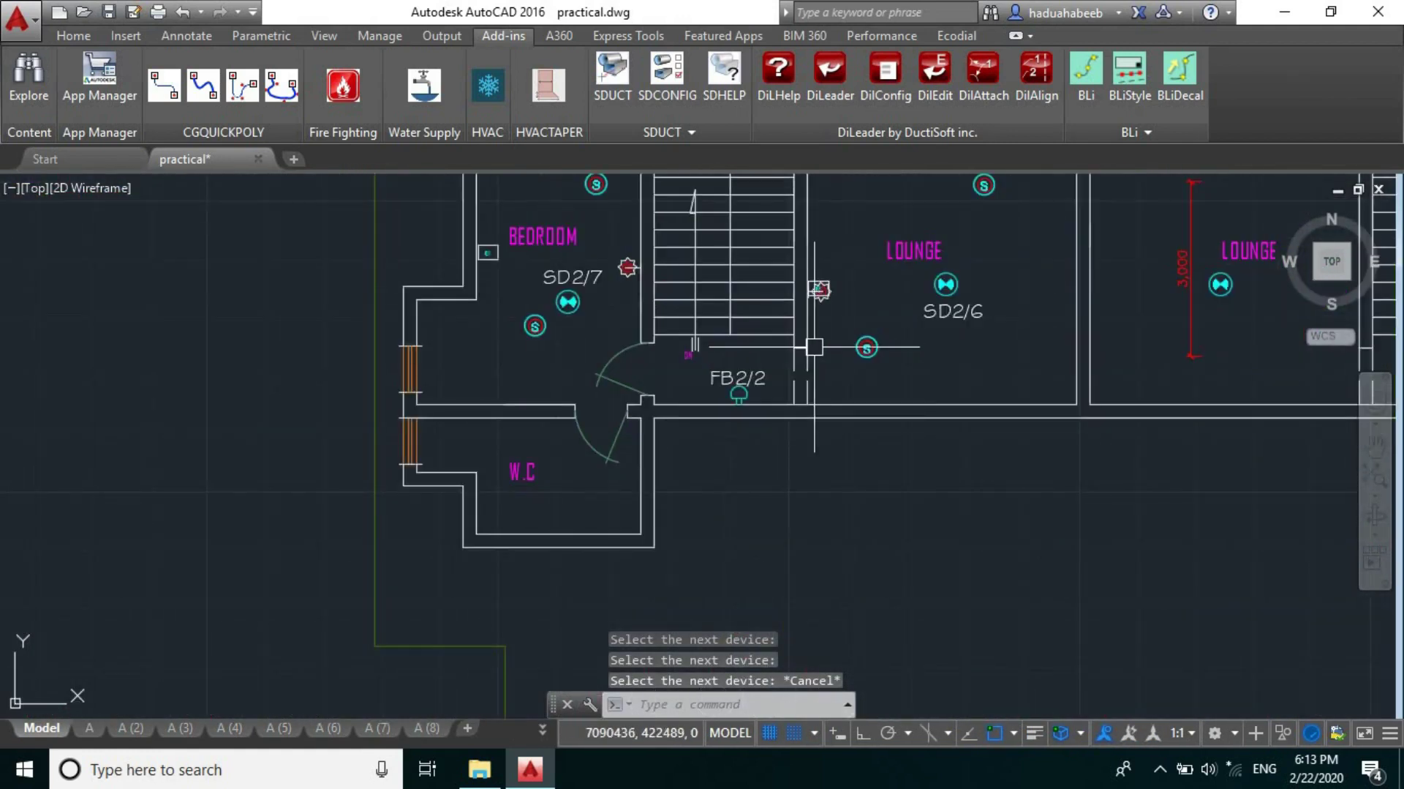
pyautogui.press('Return')
pyautogui.click(628, 267)
pyautogui.moveTo(576, 233); pyautogui.dragTo(575, 291, button='middle')
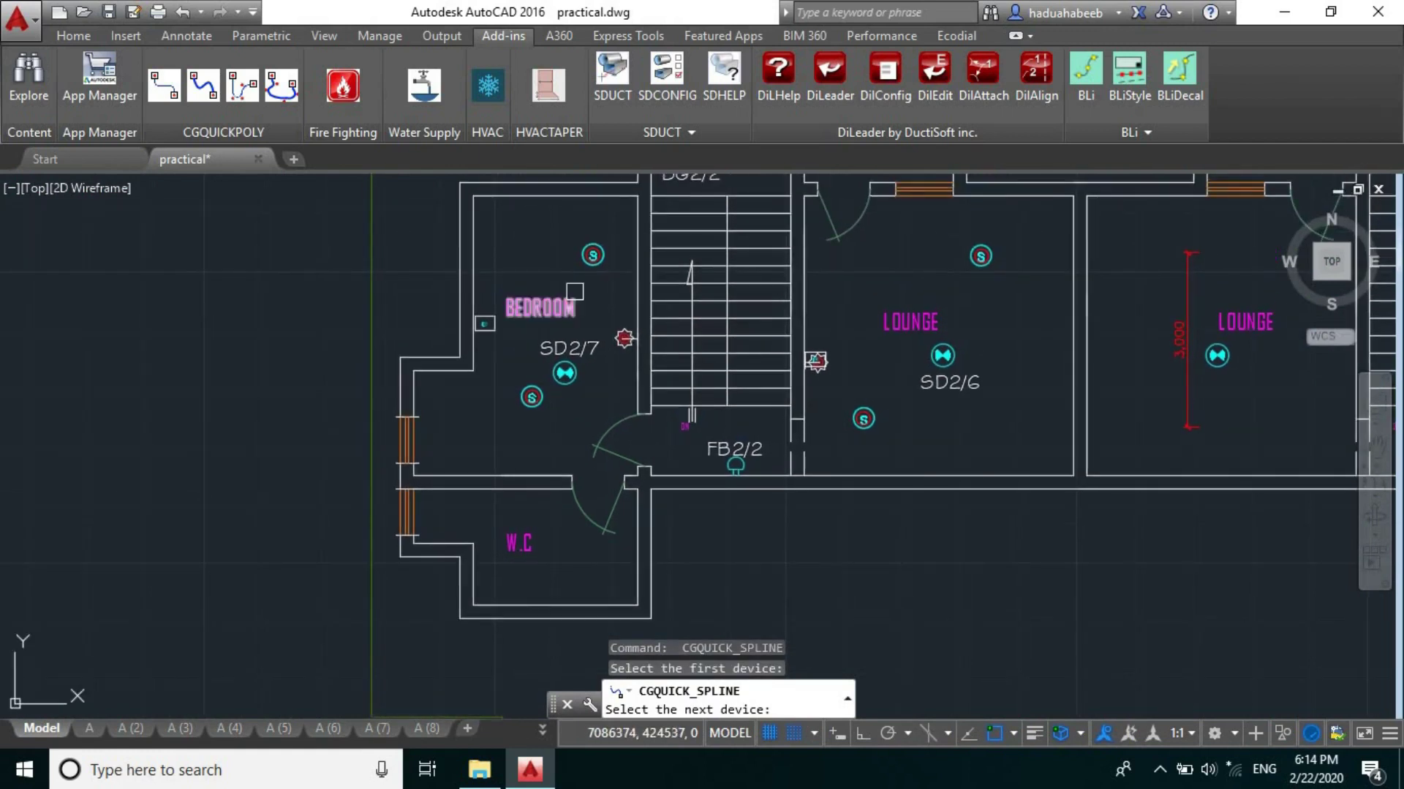
pyautogui.click(591, 258)
pyautogui.scroll(4, 584, 391)
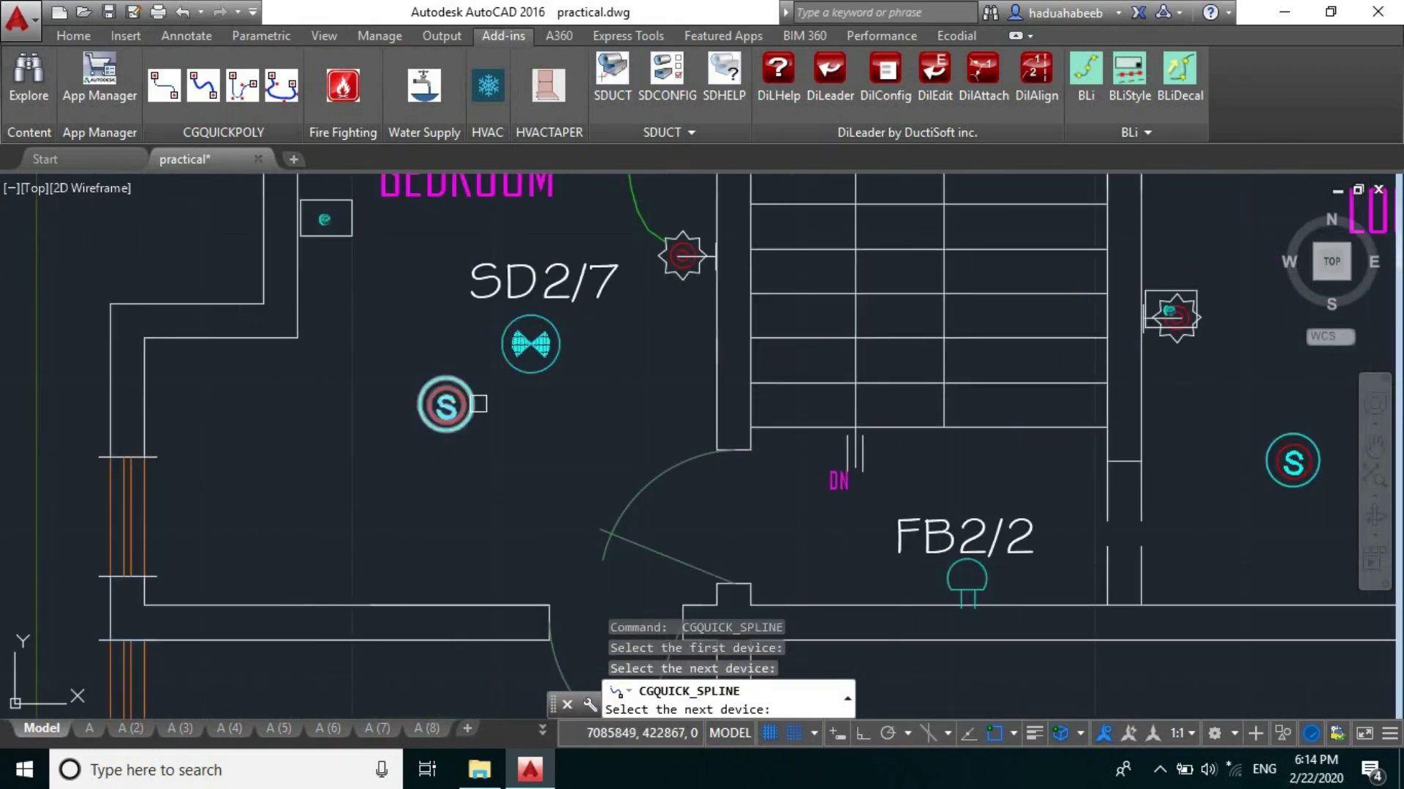
pyautogui.press('Escape')
# - Move the amplifier outlet in the left penthouse lounge off the overlapping red star device to a spot directly above it
pyautogui.scroll(-5, 621, 343)
pyautogui.scroll(4, 620, 344)
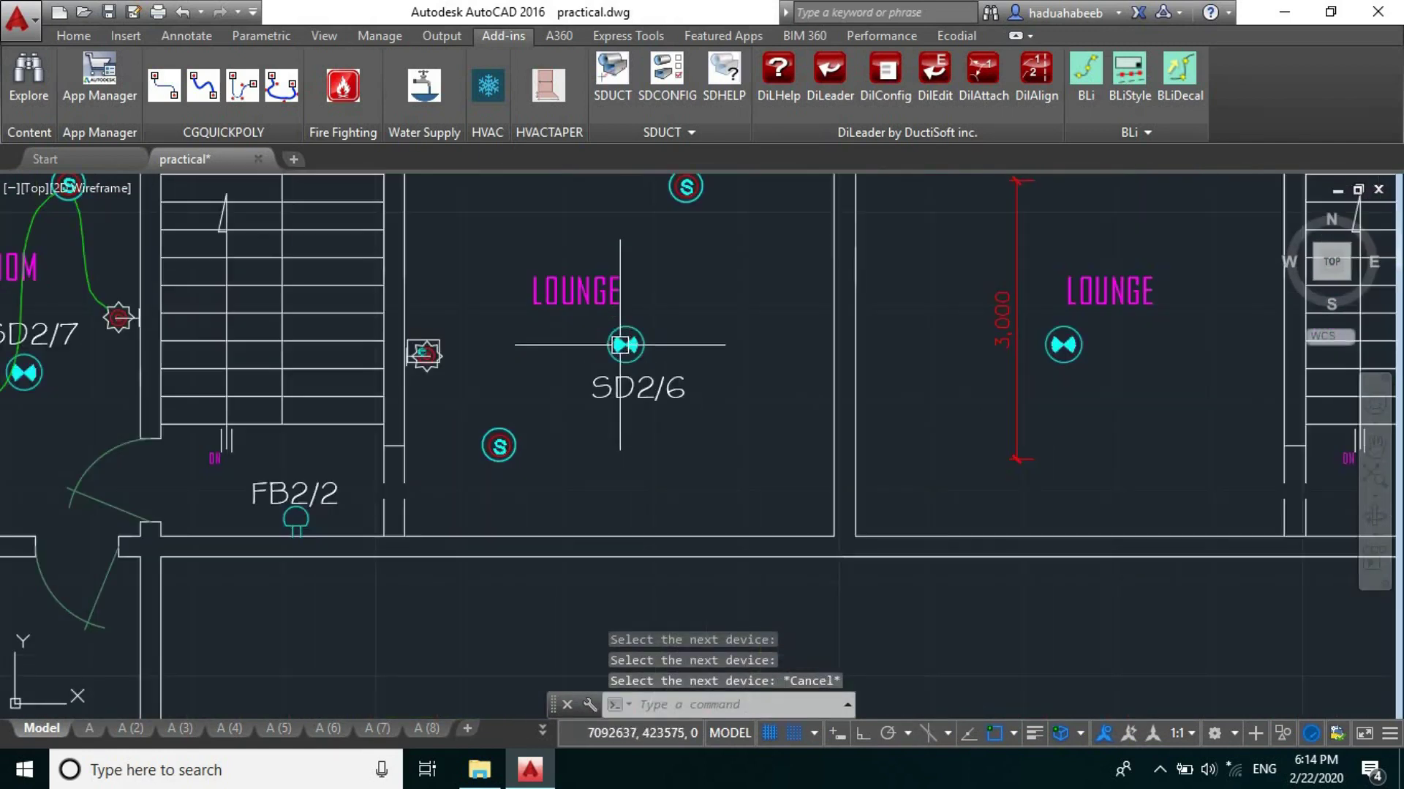
pyautogui.press('Return')
pyautogui.scroll(4, 456, 386)
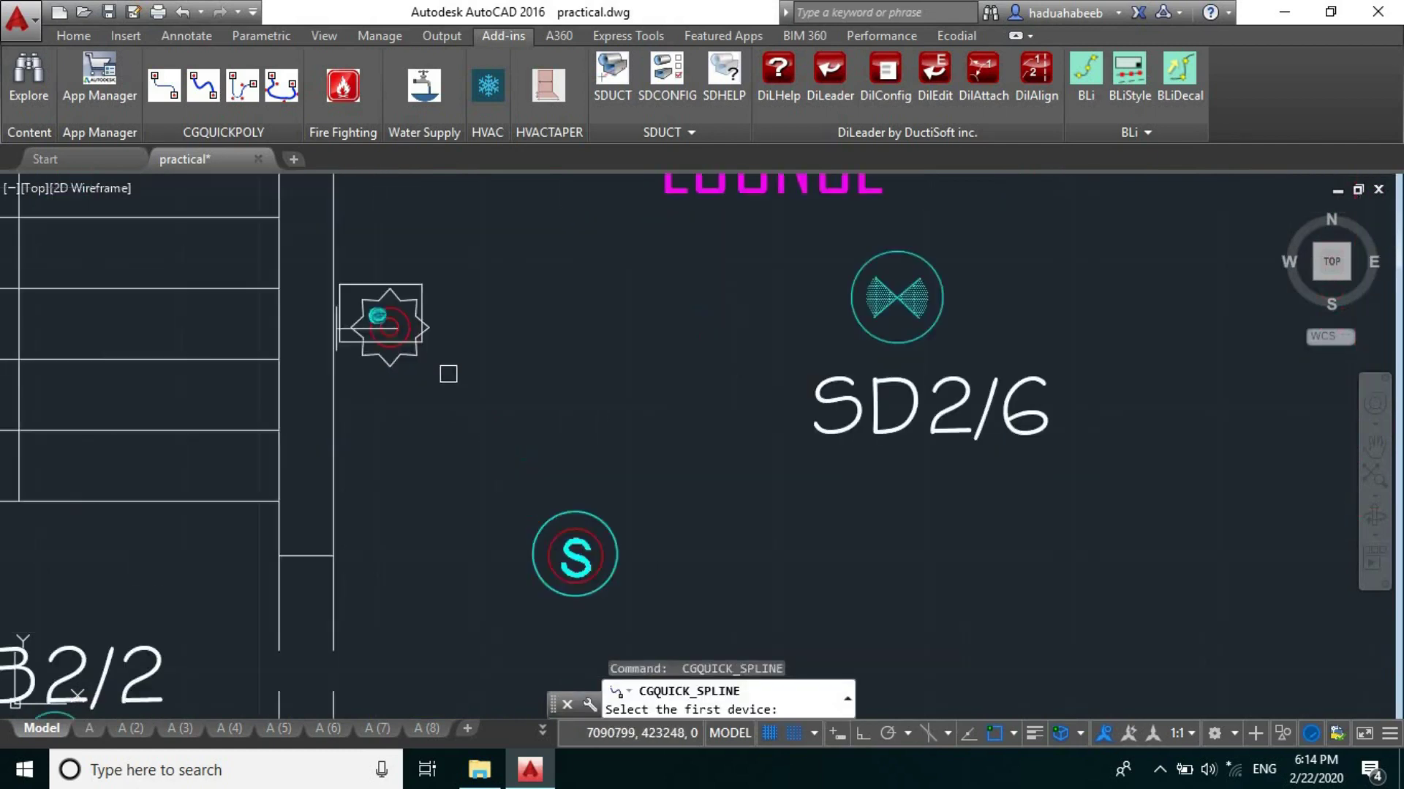
pyautogui.scroll(3, 410, 381)
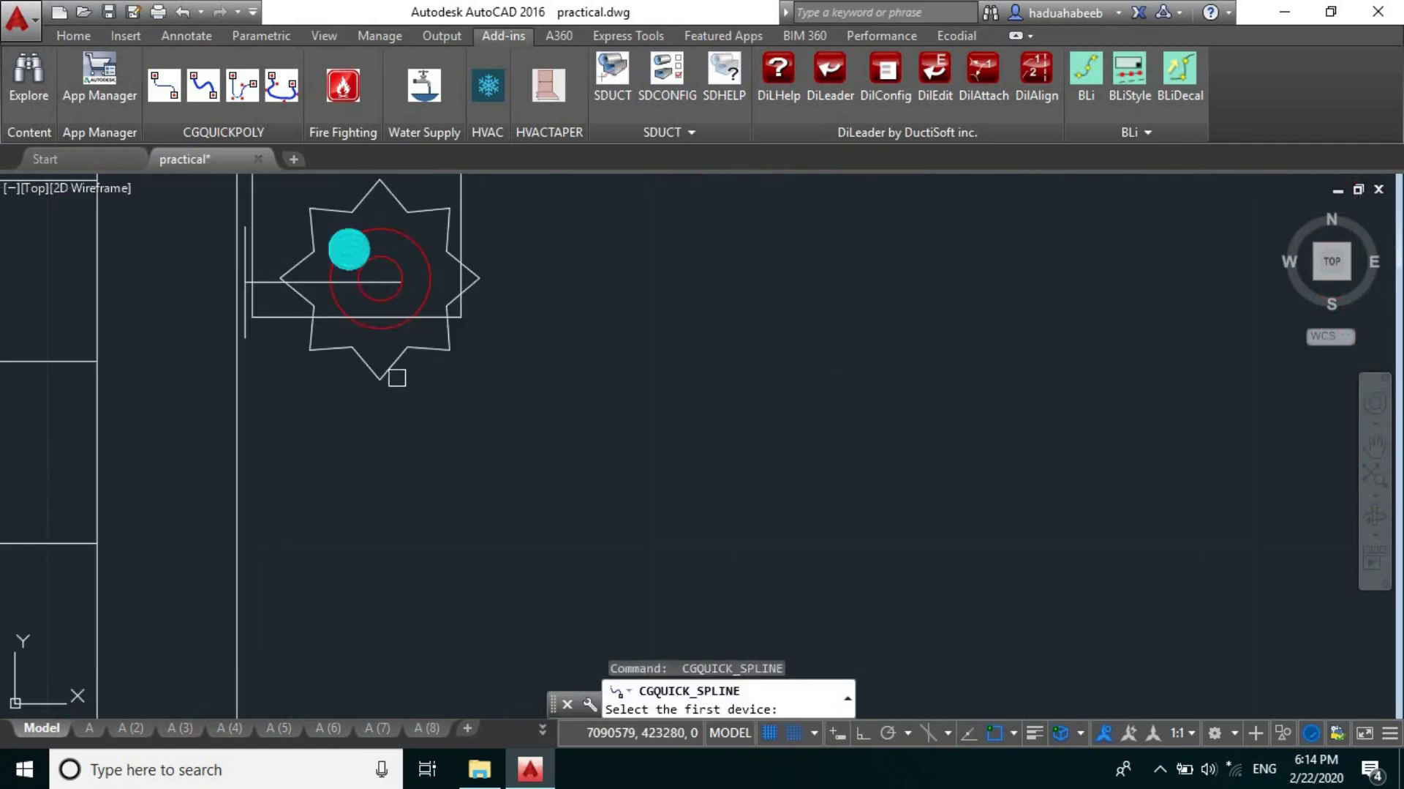
pyautogui.scroll(-1, 395, 376)
pyautogui.press('Escape')
pyautogui.moveTo(342, 240); pyautogui.dragTo(441, 411, button='middle')
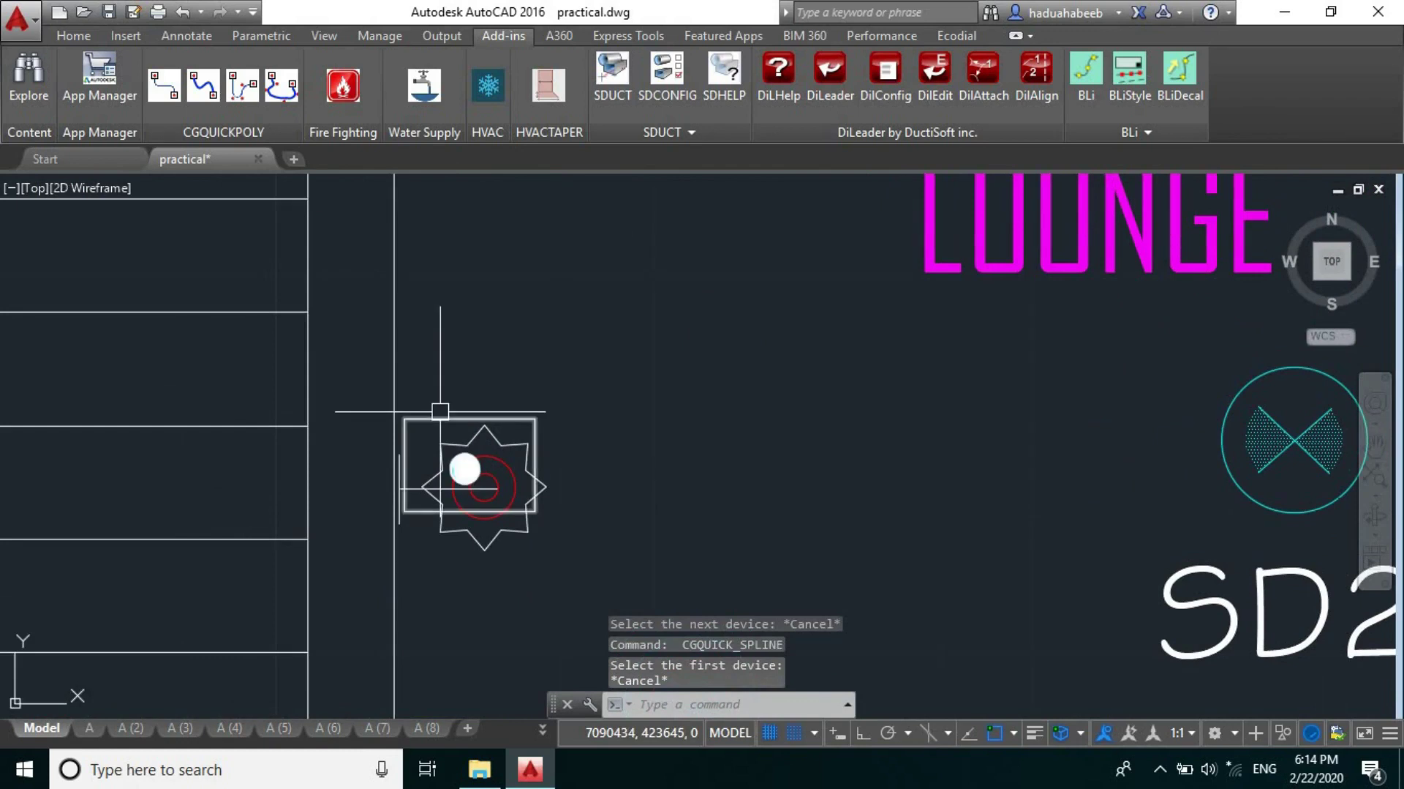
pyautogui.click(440, 417)
pyautogui.click(472, 470)
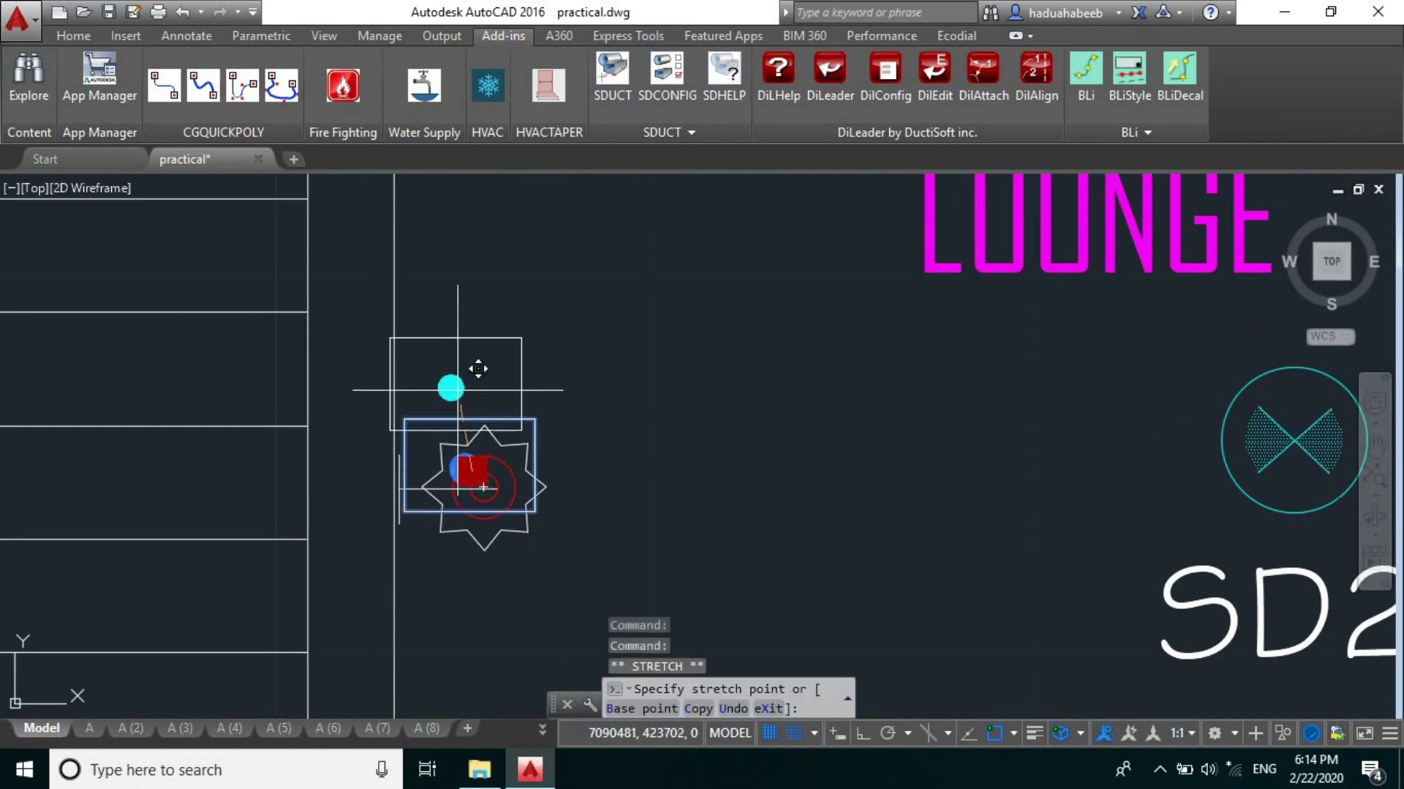
pyautogui.click(471, 383)
pyautogui.press('Escape')
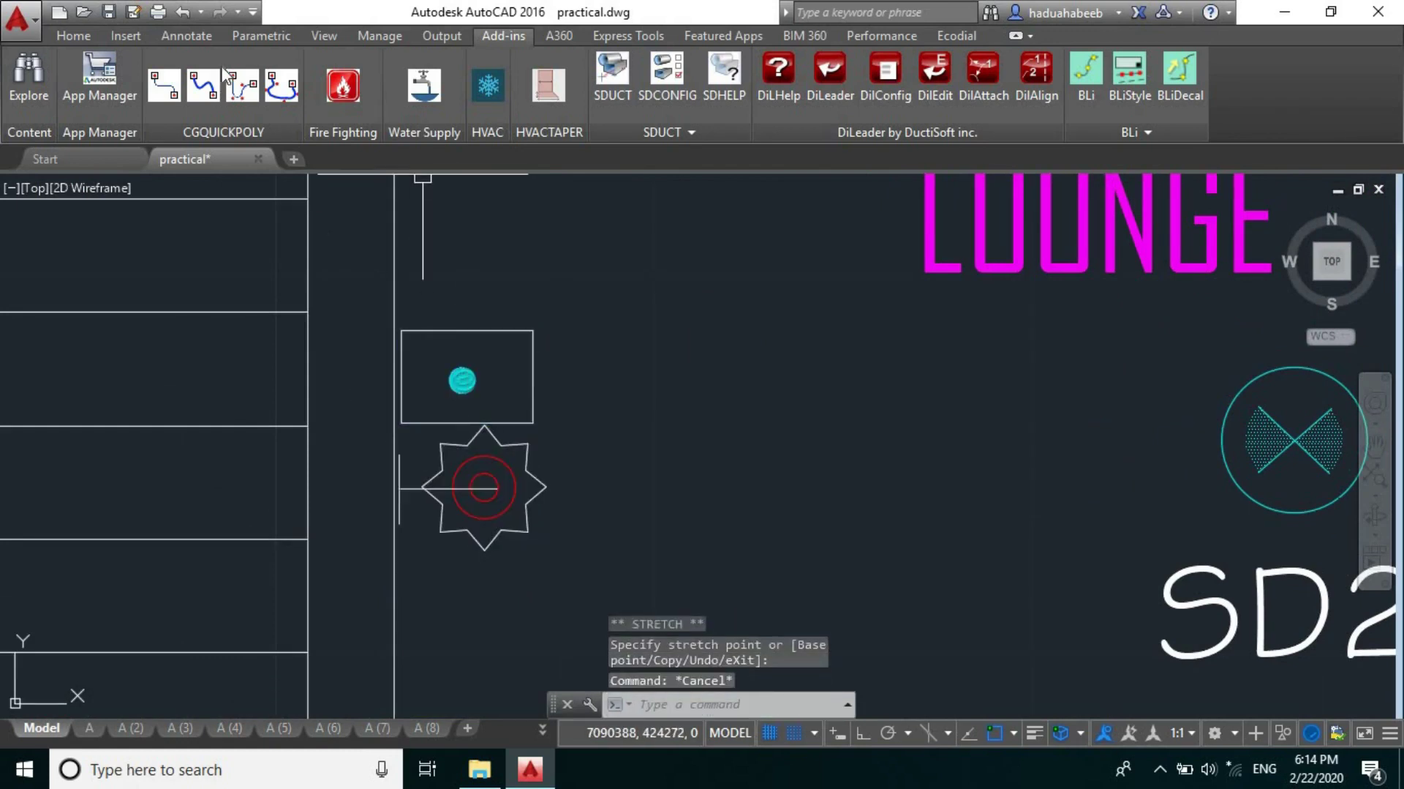
pyautogui.click(483, 328)
pyautogui.press('Escape')
# - Wire the left penthouse lounge with CGQUICK_SPLINE from the amplifier outlet through the red star device and lower circled S device to the upper one
pyautogui.click(203, 85)
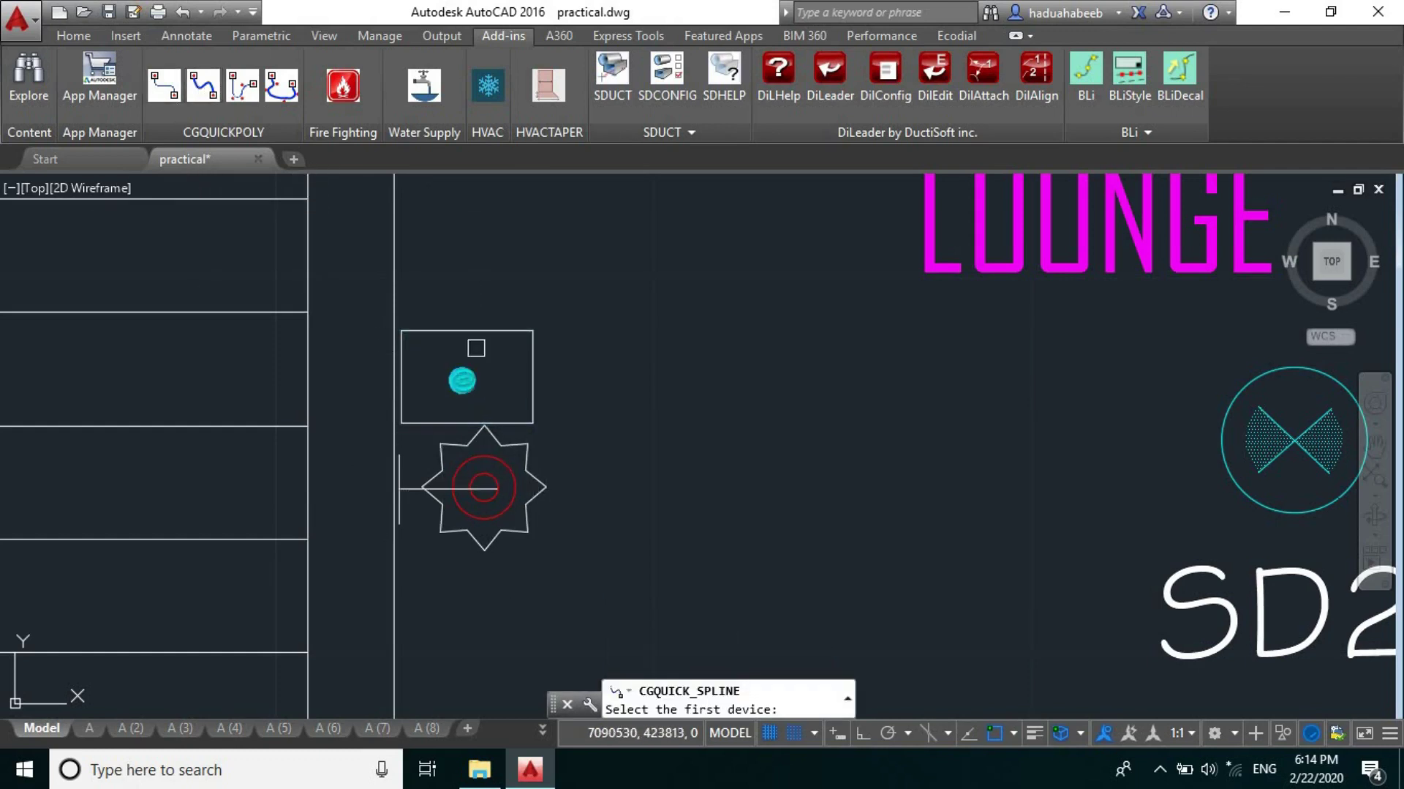
pyautogui.click(488, 323)
pyautogui.click(484, 474)
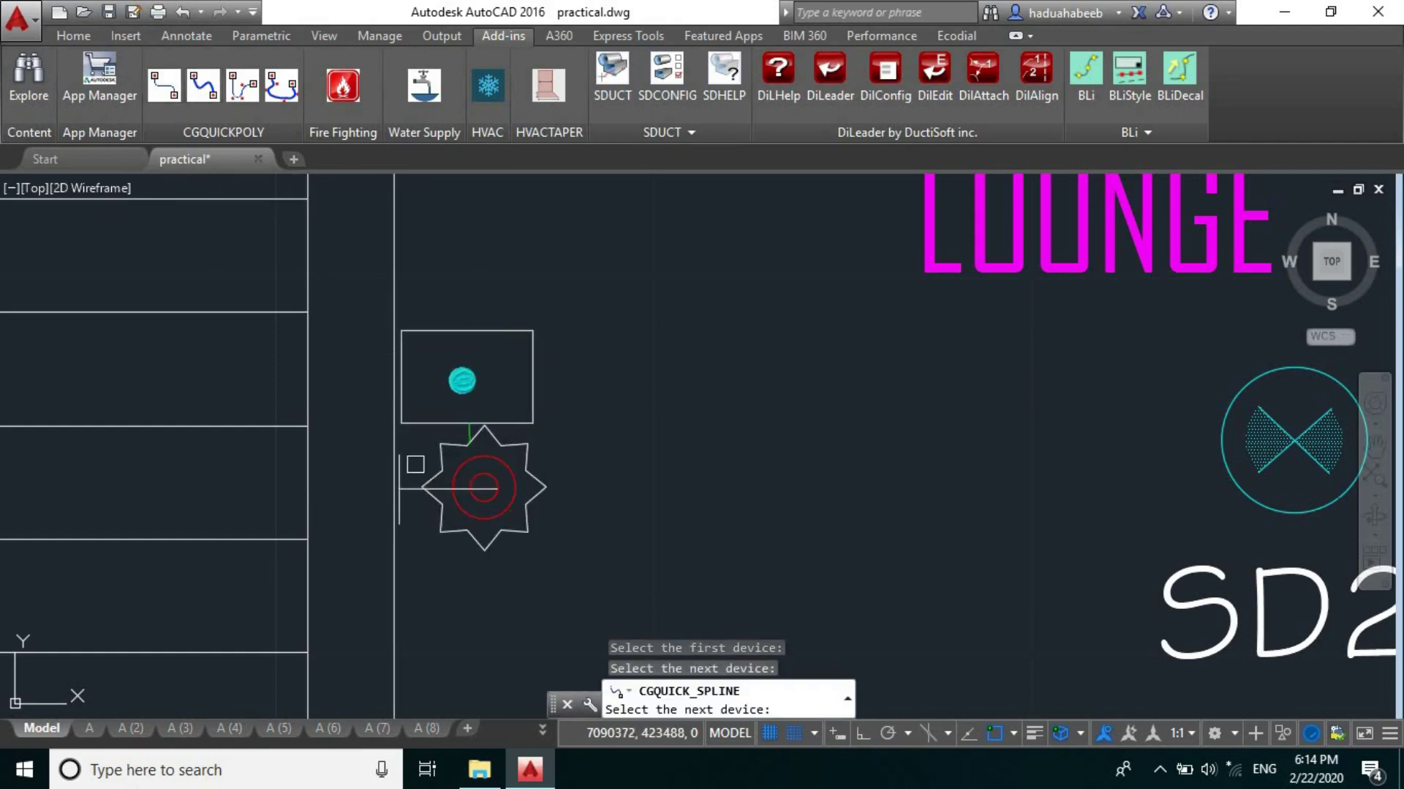
pyautogui.scroll(-3, 407, 354)
pyautogui.click(514, 489)
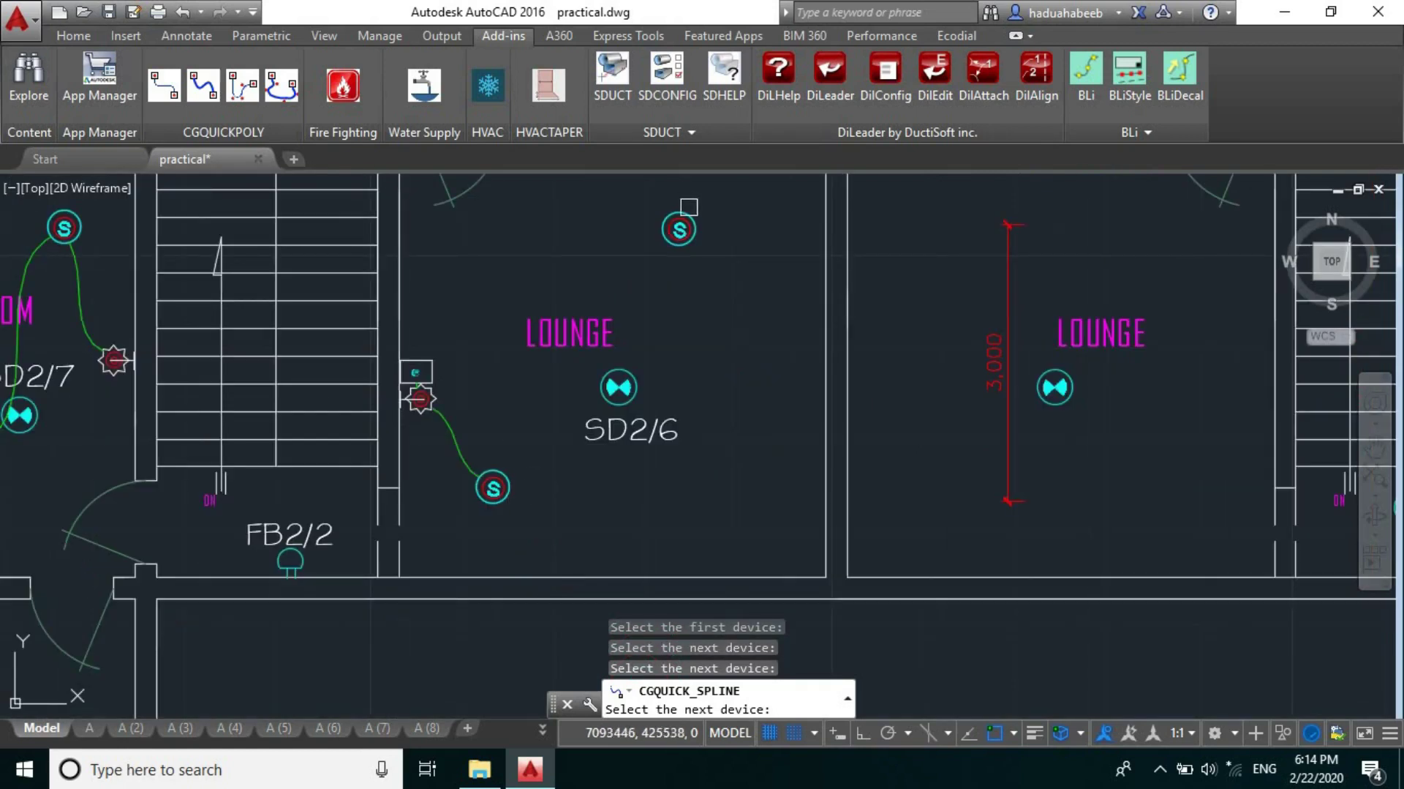
pyautogui.press('Escape')
# - Examine the room wiring across the ground, first and penthouse floor plans for unconnected devices
pyautogui.scroll(-5, 736, 458)
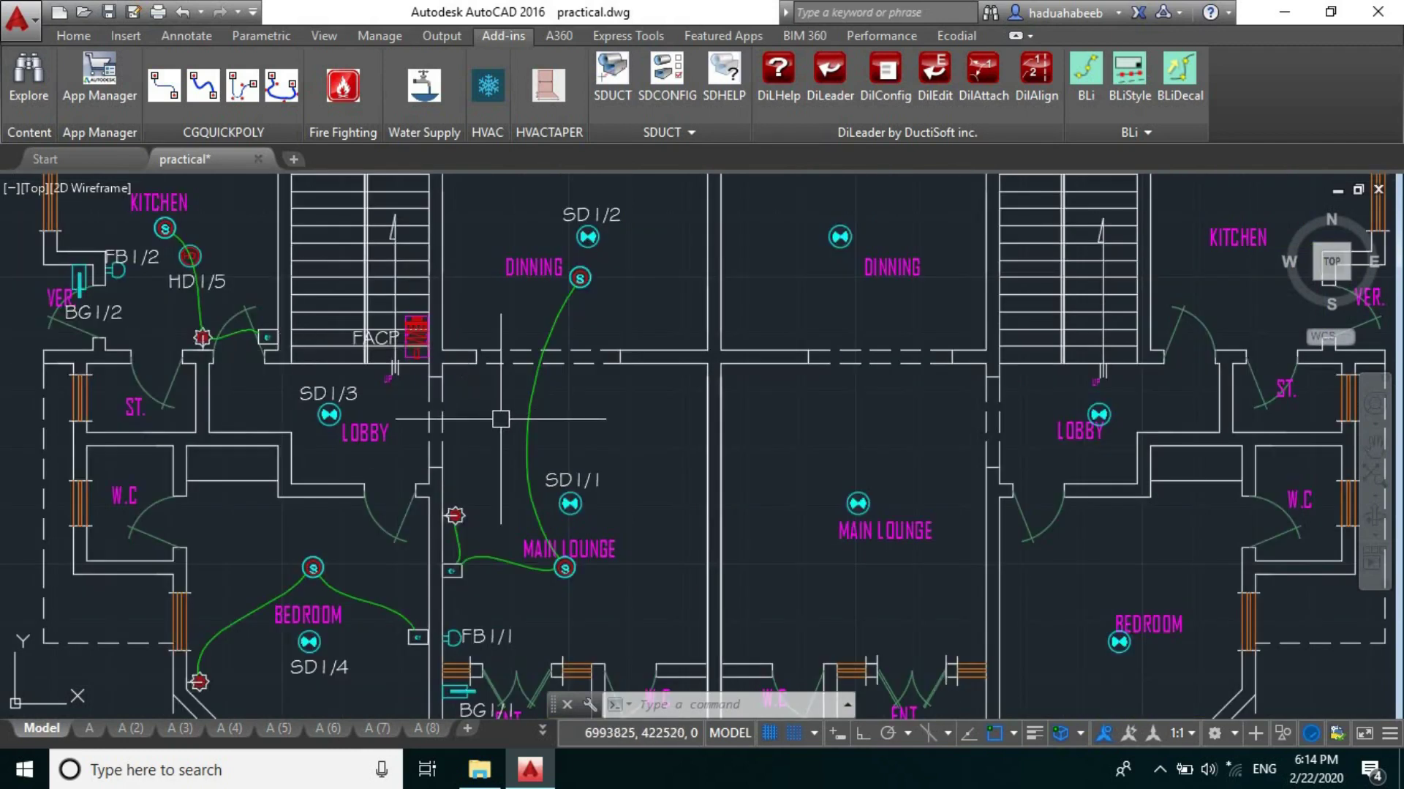
pyautogui.scroll(-10, 502, 417)
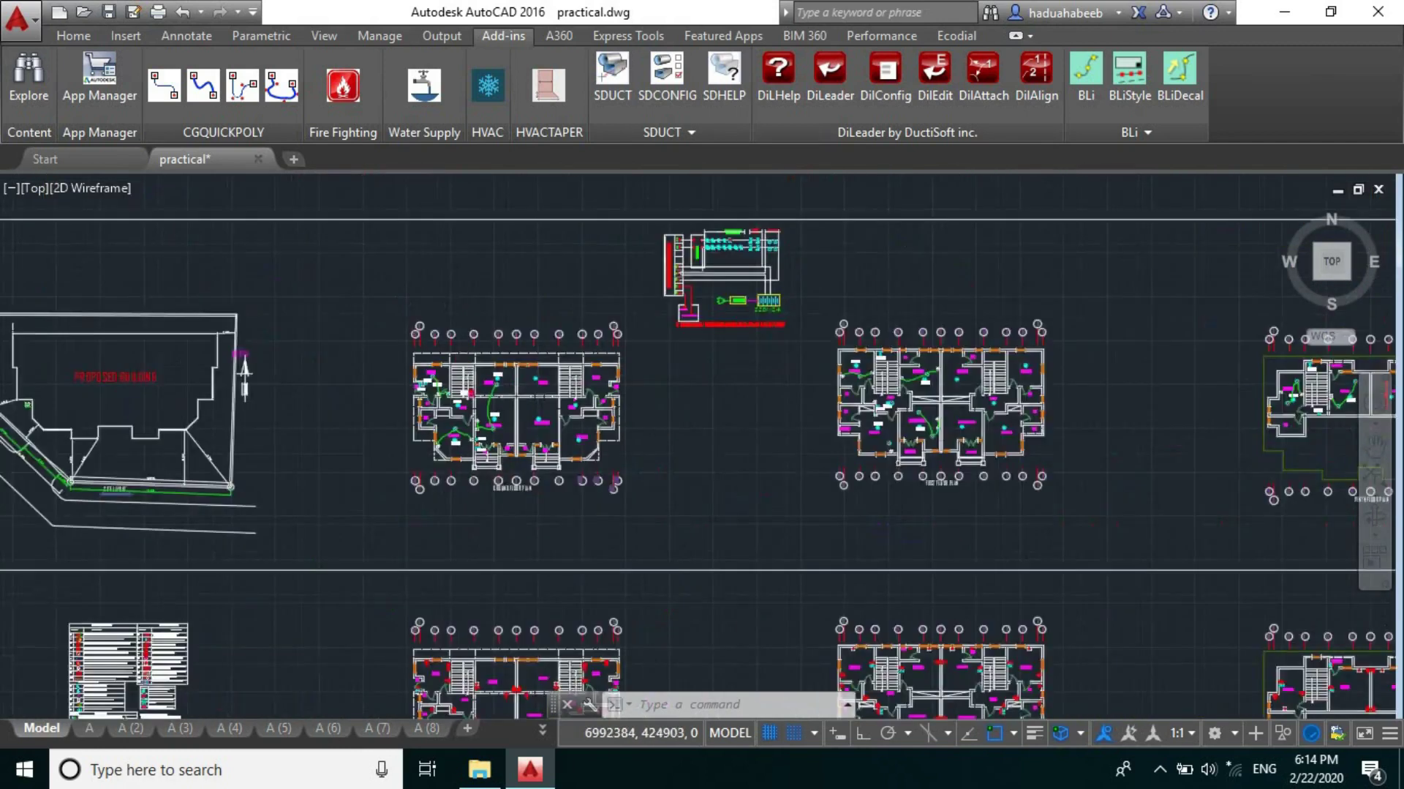
pyautogui.scroll(7, 1087, 391)
pyautogui.scroll(4, 830, 456)
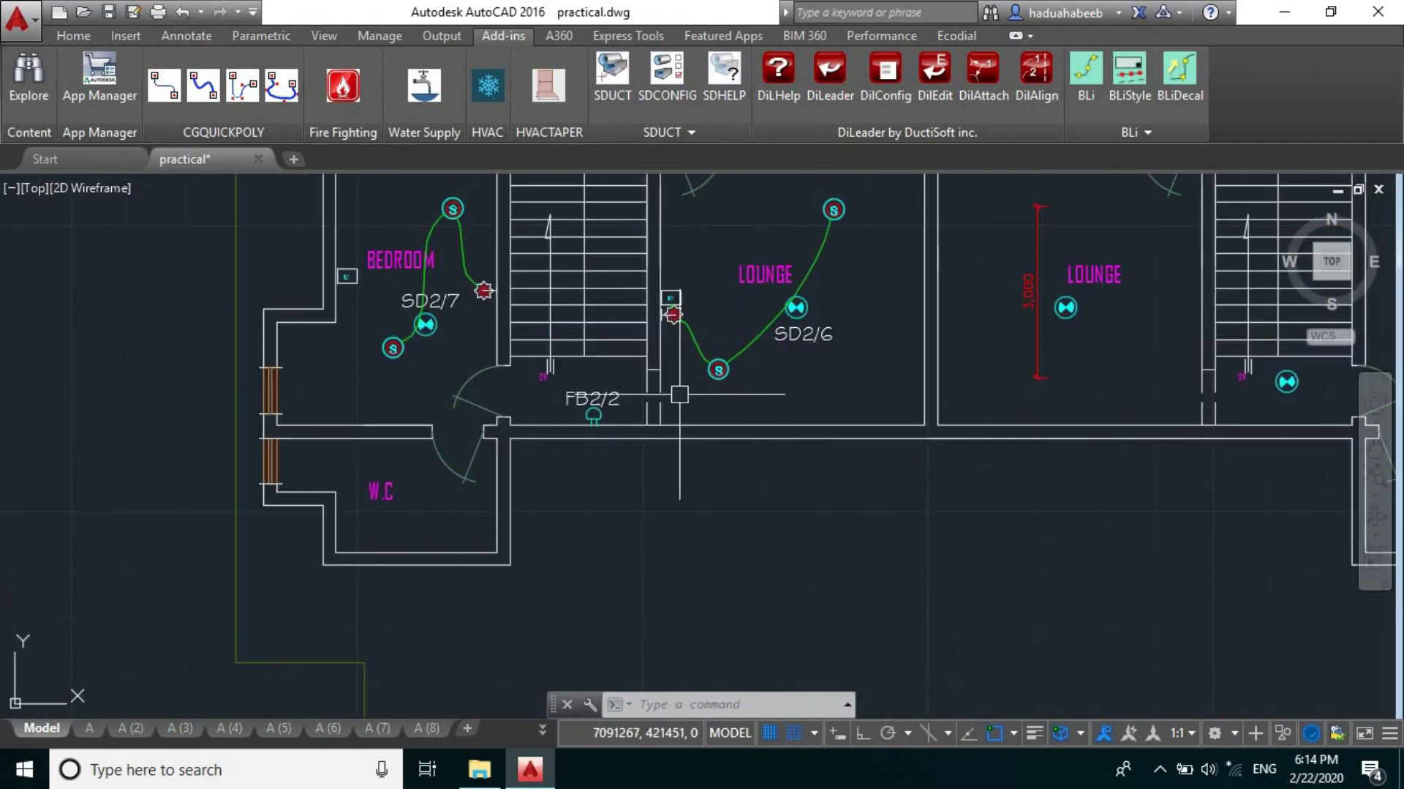
pyautogui.scroll(-4, 1272, 388)
pyautogui.scroll(2, 997, 421)
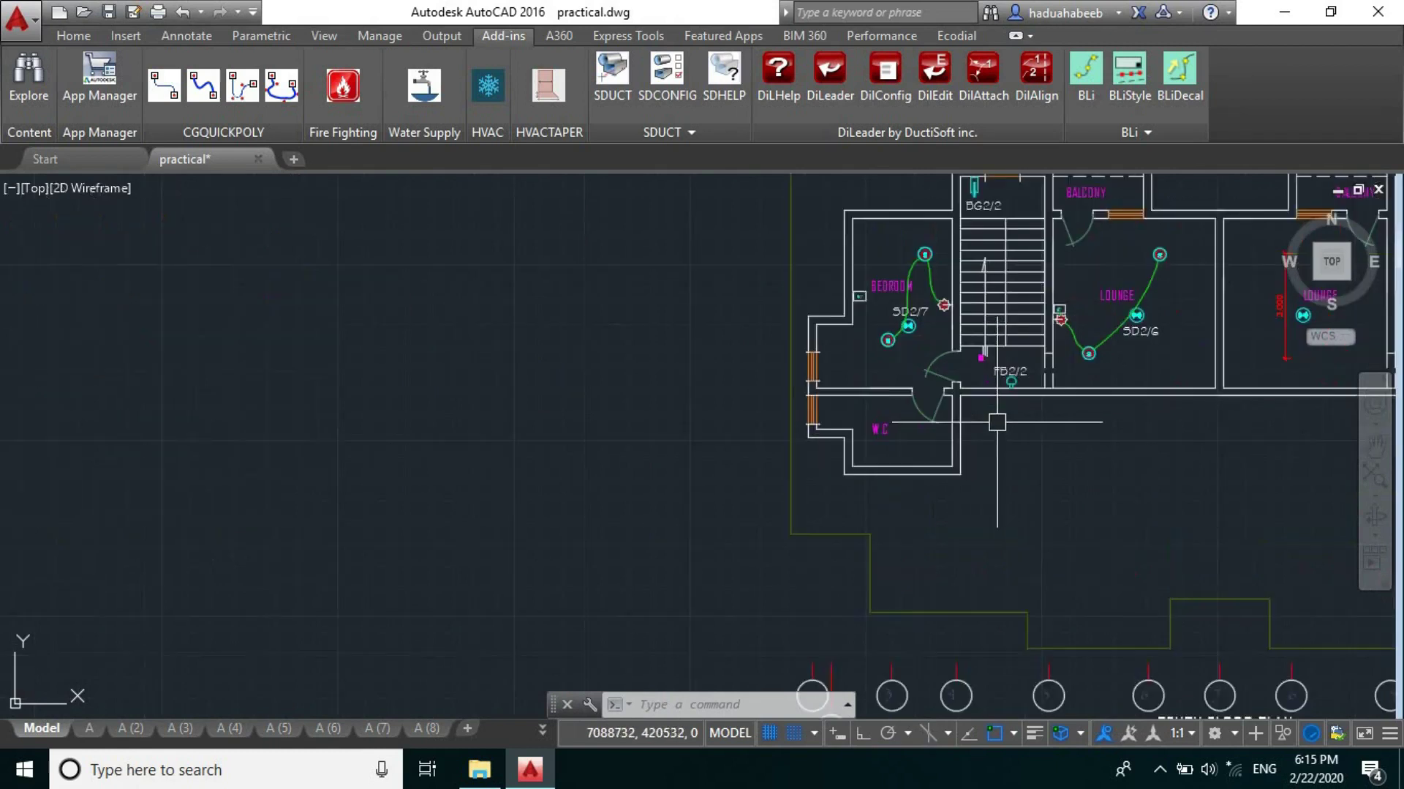
pyautogui.scroll(3, 971, 365)
pyautogui.scroll(-3, 971, 365)
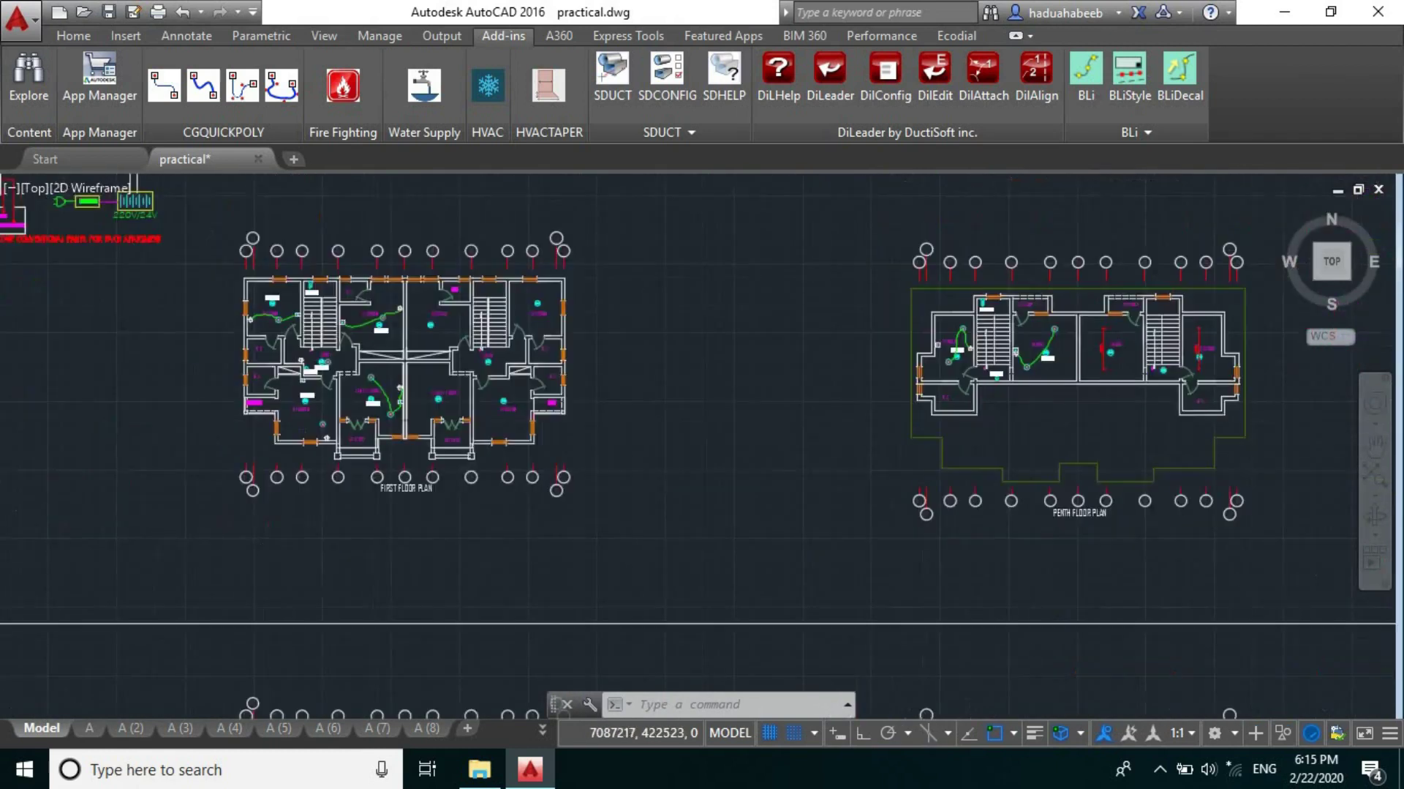
# - Delete the unconnected amplifier outlet on the wall of the left penthouse bedroom
pyautogui.scroll(3, 804, 365)
pyautogui.scroll(1, 444, 388)
pyautogui.scroll(1, 402, 334)
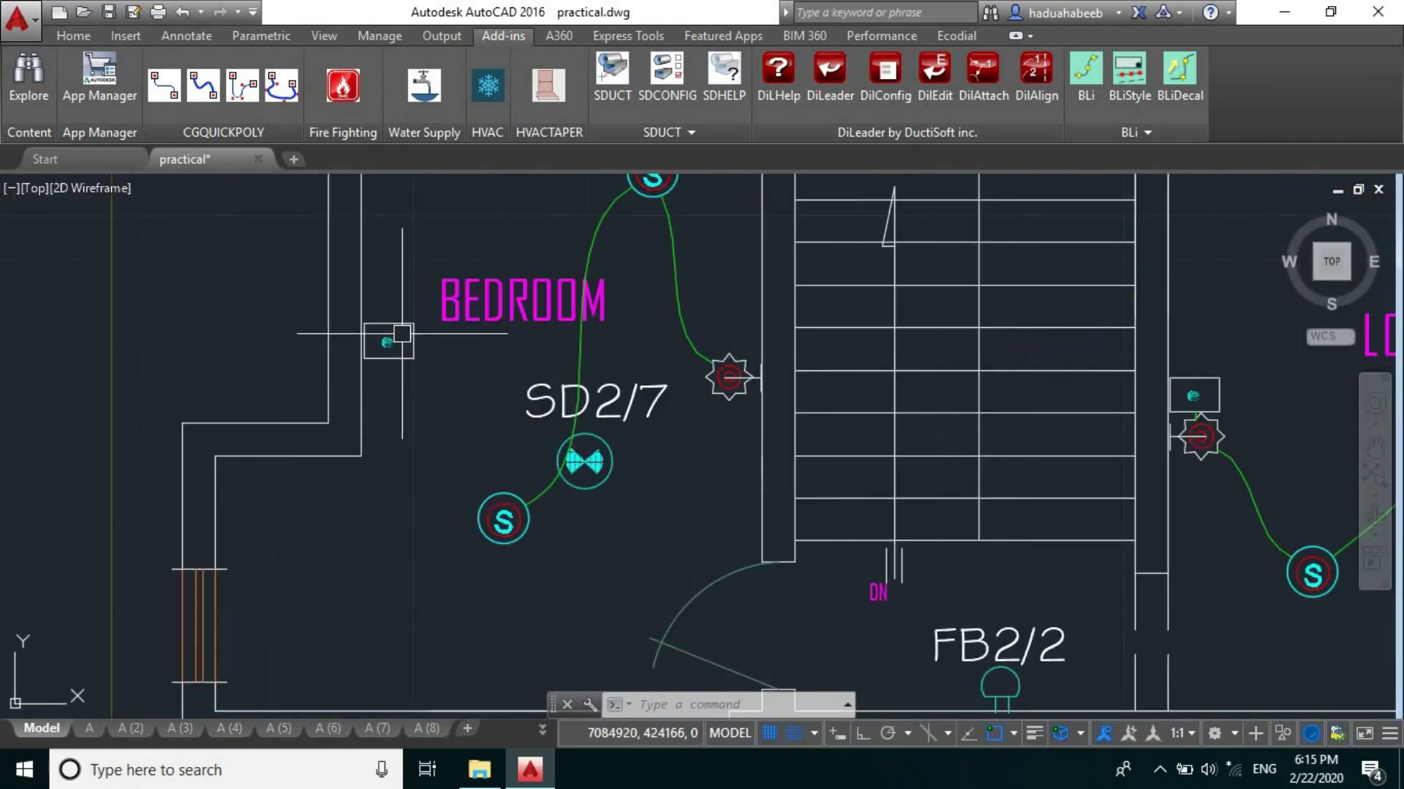
pyautogui.moveTo(453, 383); pyautogui.dragTo(601, 394, button='middle')
pyautogui.click(540, 360)
pyautogui.press('Delete')
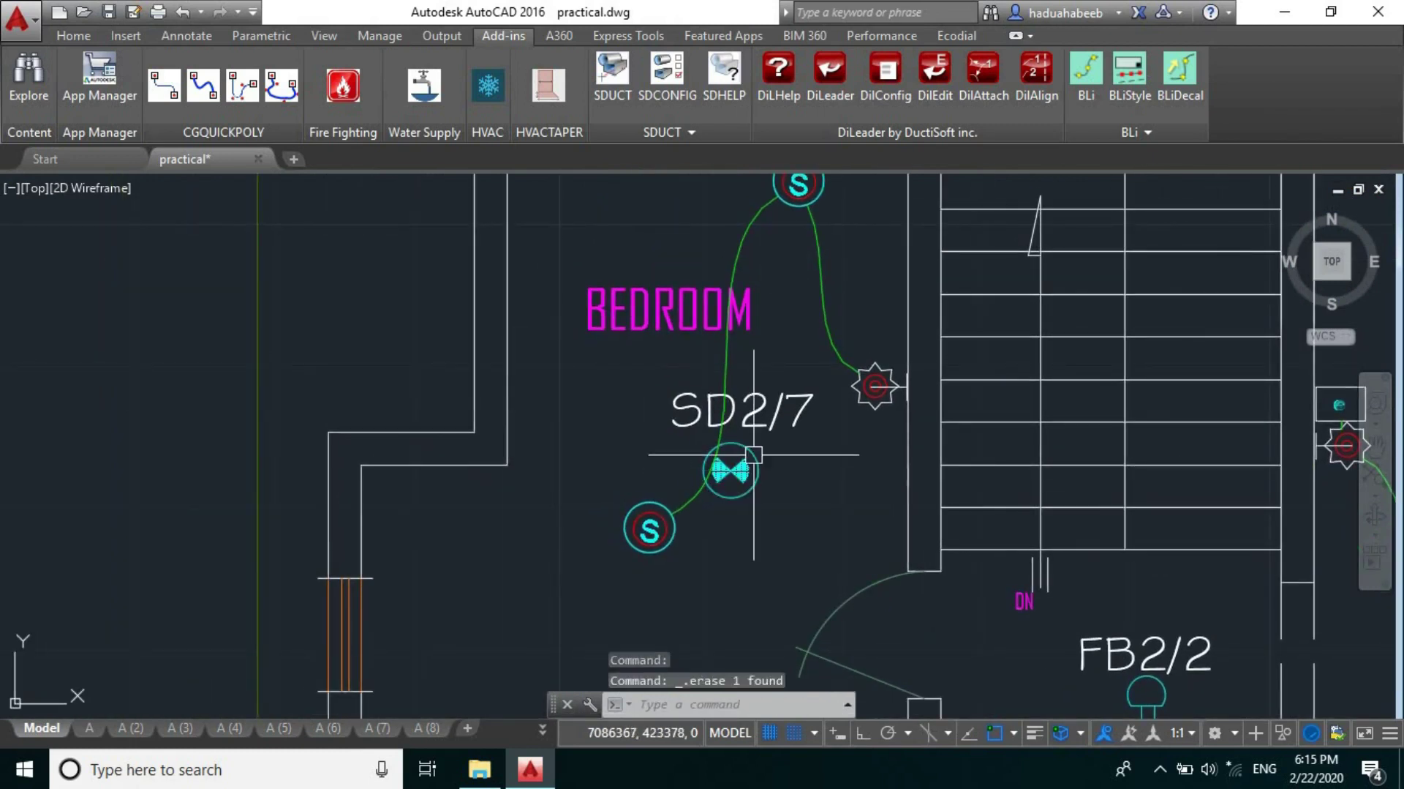
# - Copy the 30W surround sound receiver amplifier outlet from the legend onto the left wall of the left penthouse bedroom
pyautogui.scroll(-6, 751, 471)
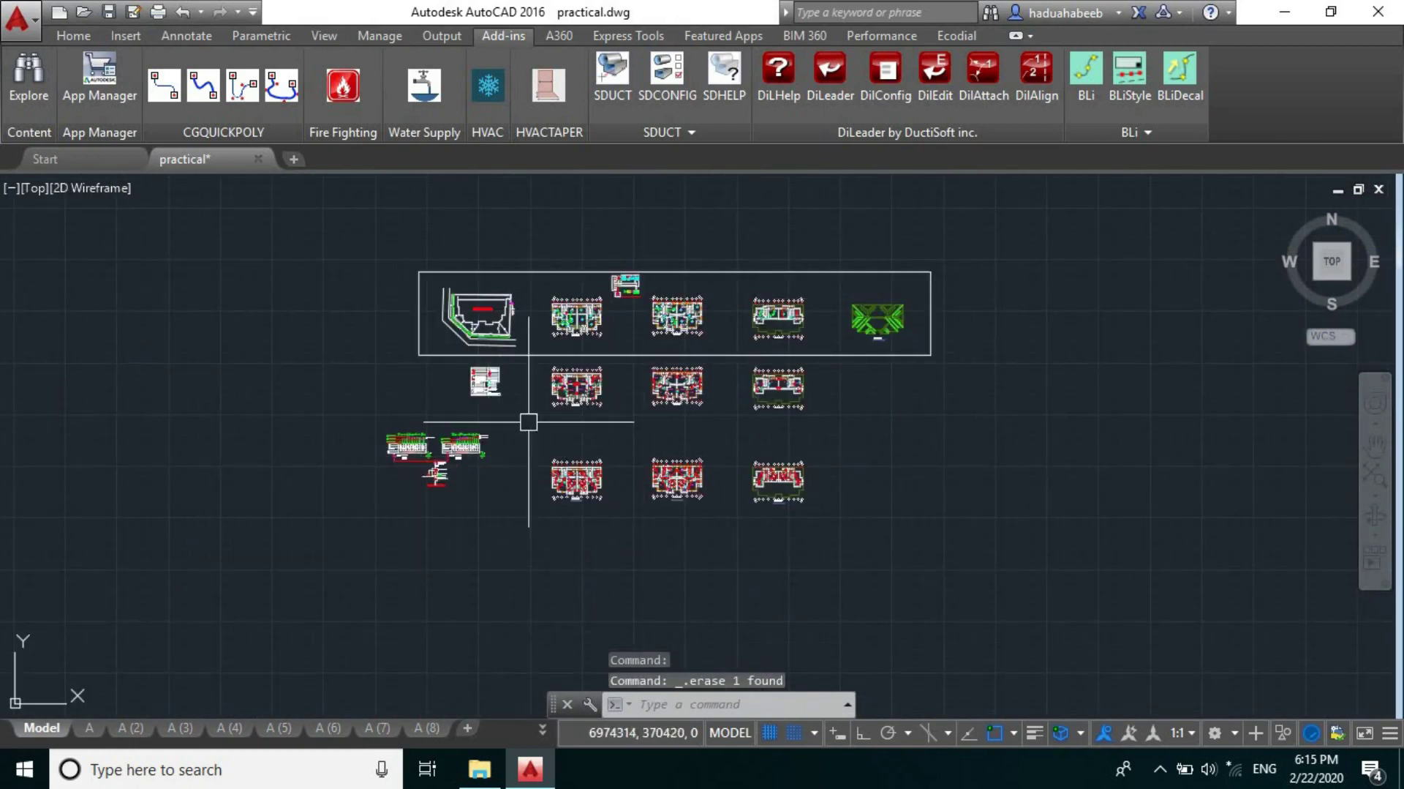
pyautogui.scroll(9, 450, 364)
pyautogui.scroll(8, 444, 412)
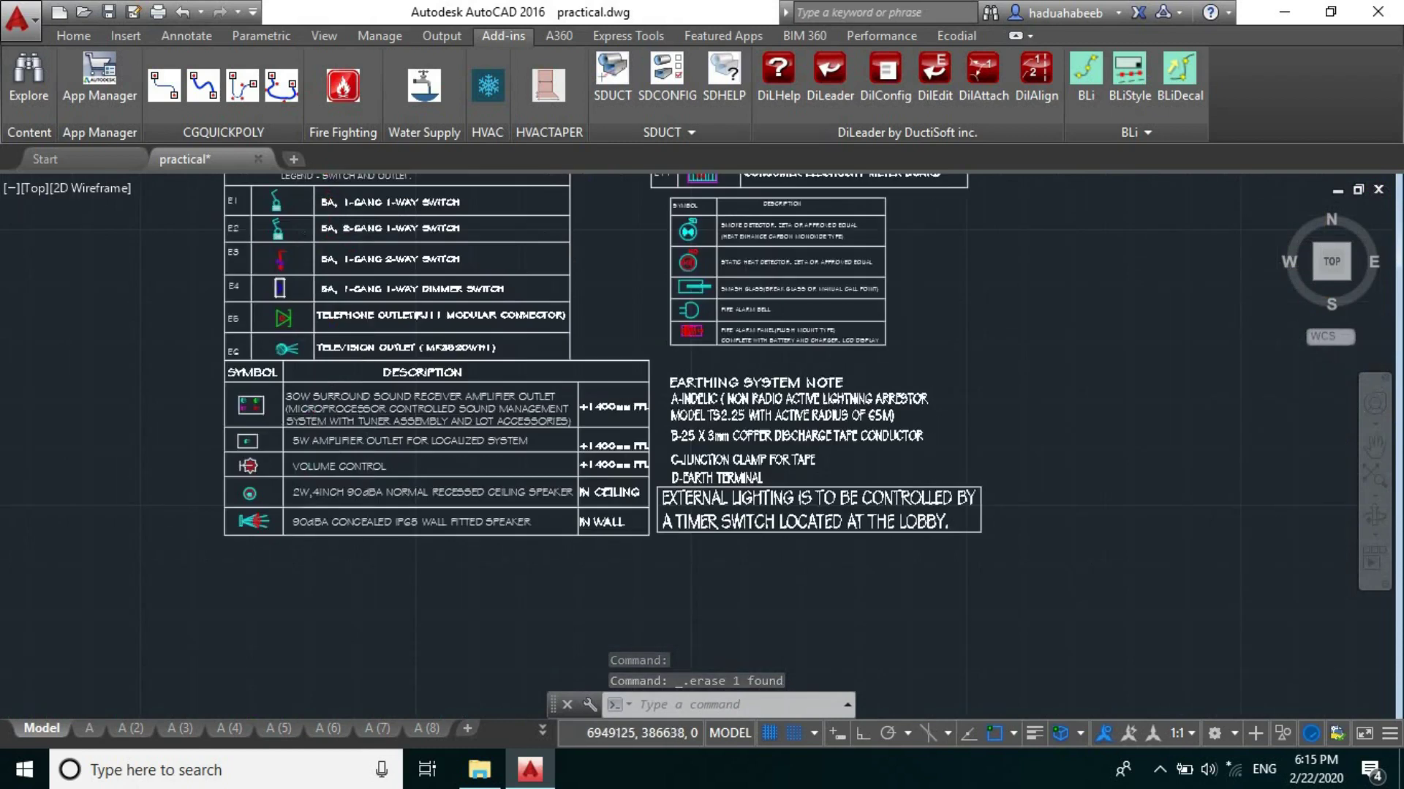
pyautogui.click(149, 409)
pyautogui.hotkey('ctrl', 'c')
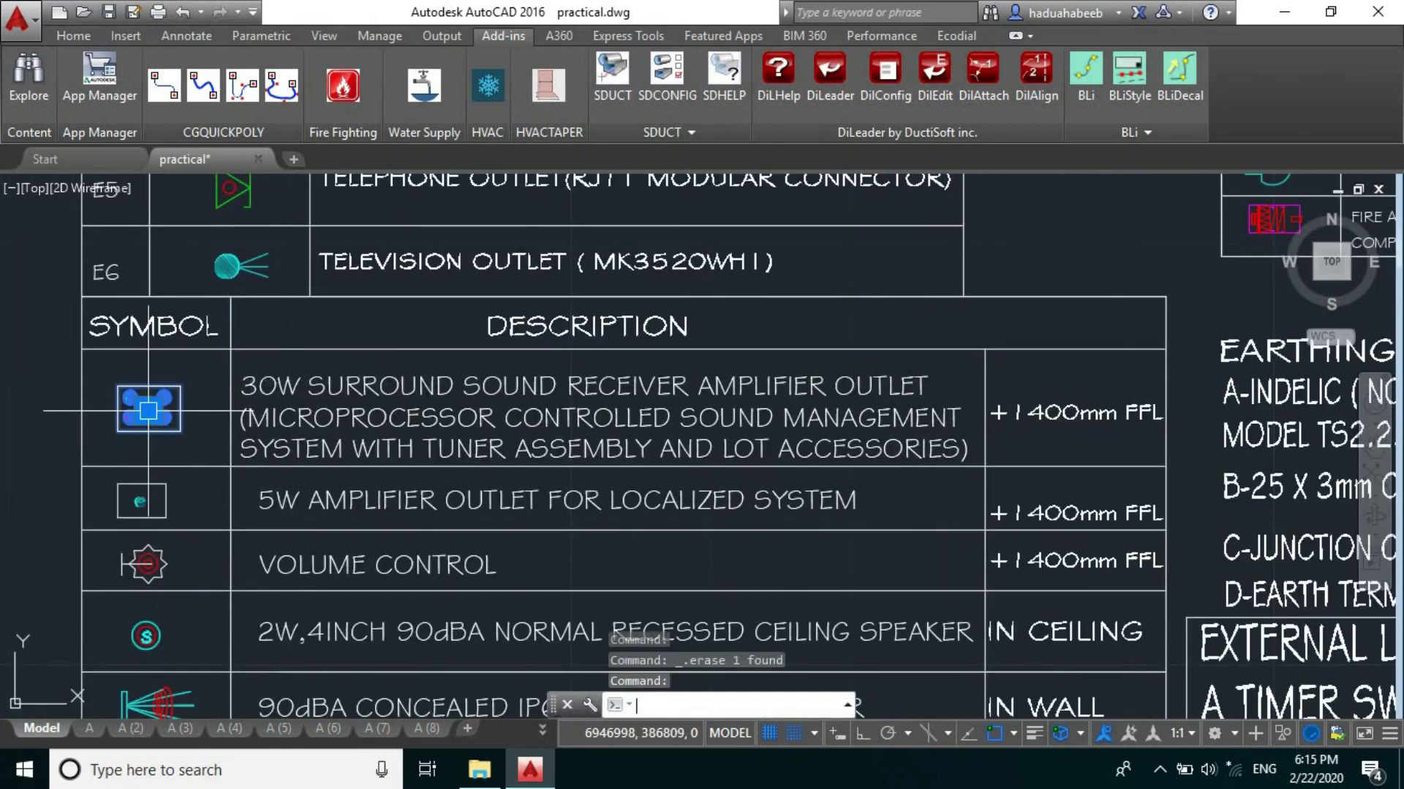
pyautogui.write('cp')
pyautogui.press('Return')
pyautogui.click(148, 410)
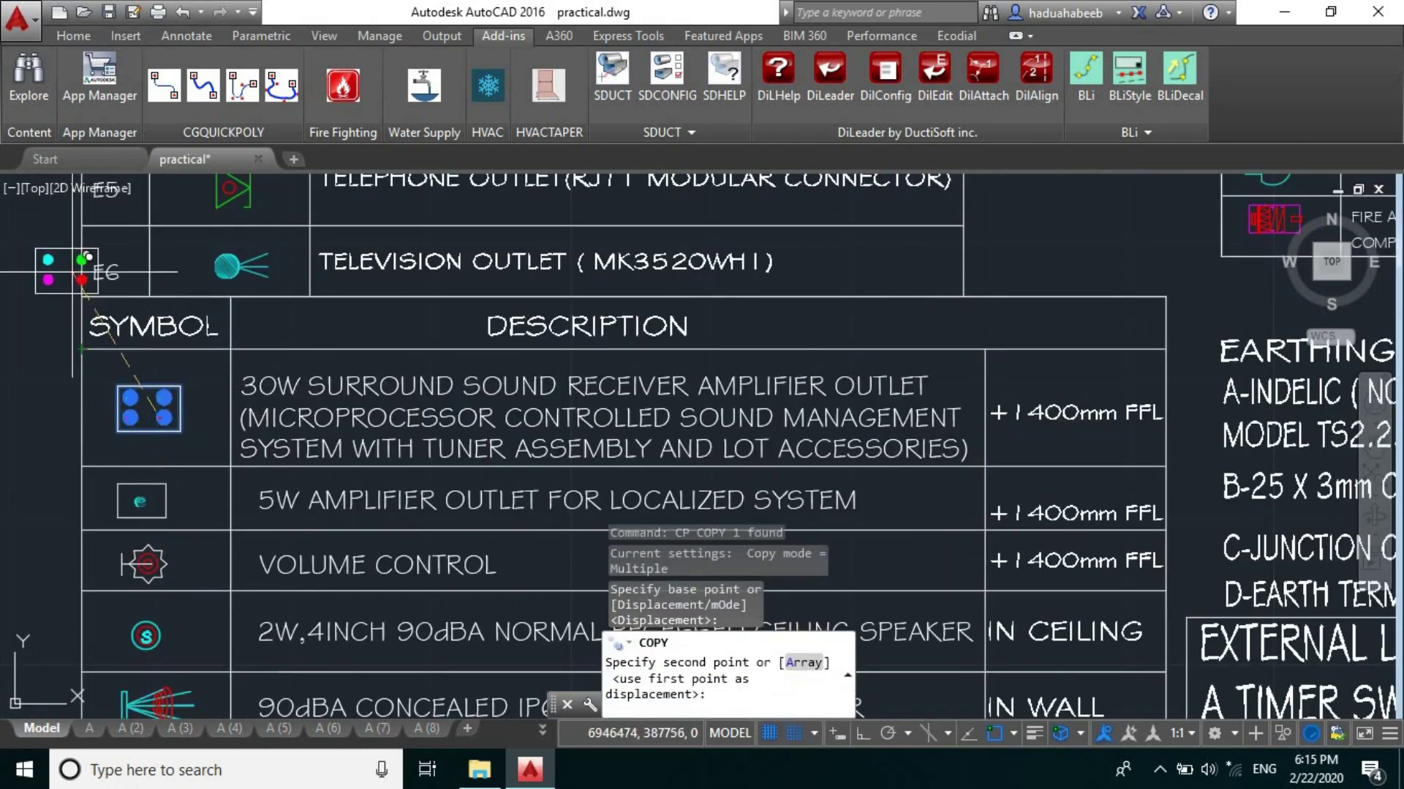
pyautogui.scroll(-5, 95, 284)
pyautogui.scroll(-6, 96, 284)
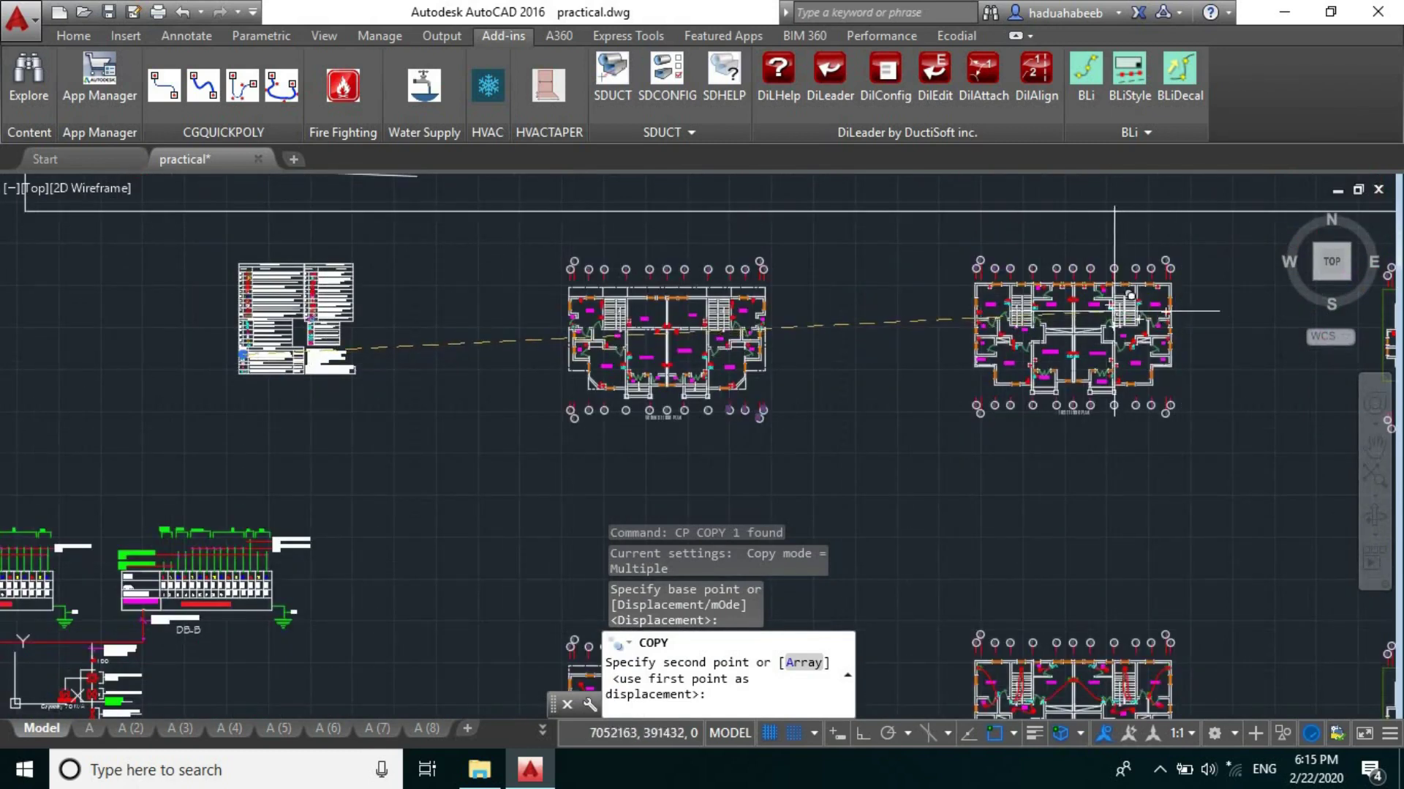
pyautogui.scroll(4, 1106, 340)
pyautogui.scroll(-4, 1122, 323)
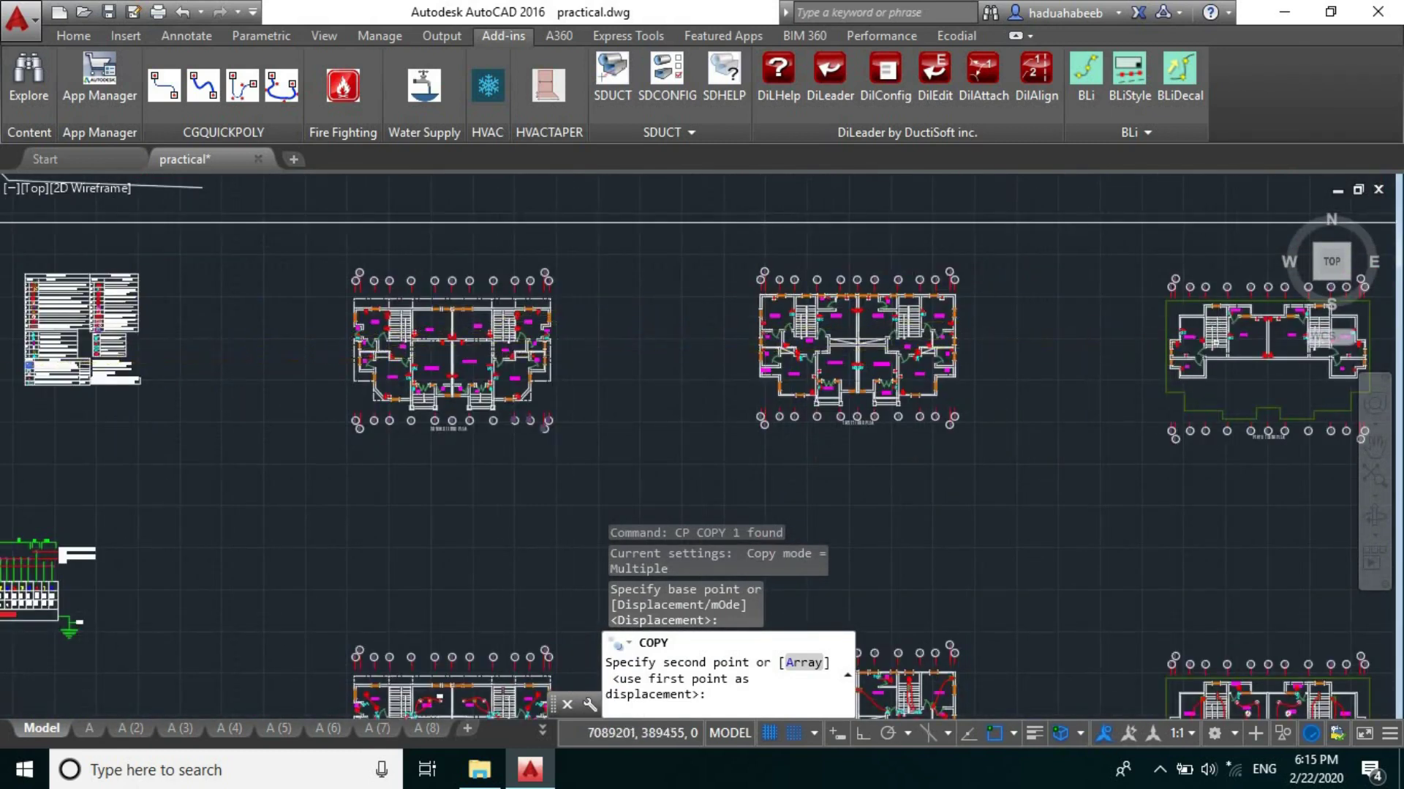
pyautogui.scroll(8, 1223, 320)
pyautogui.moveTo(1004, 368)
pyautogui.mouseDown(button='middle')
pyautogui.moveTo(634, 458)
pyautogui.moveTo(528, 461)
pyautogui.mouseUp(button='middle')
pyautogui.scroll(-2, 585, 397)
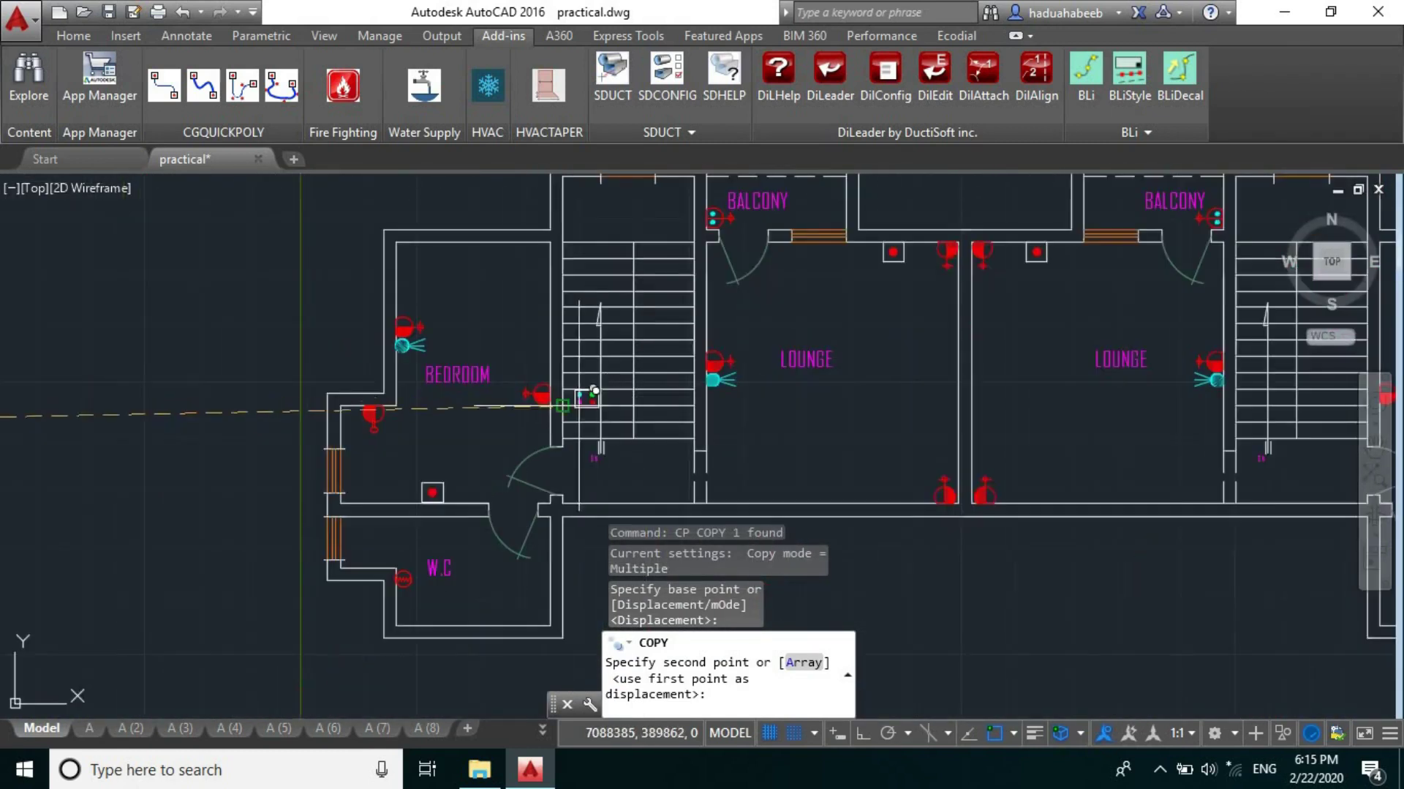
pyautogui.scroll(8, 402, 335)
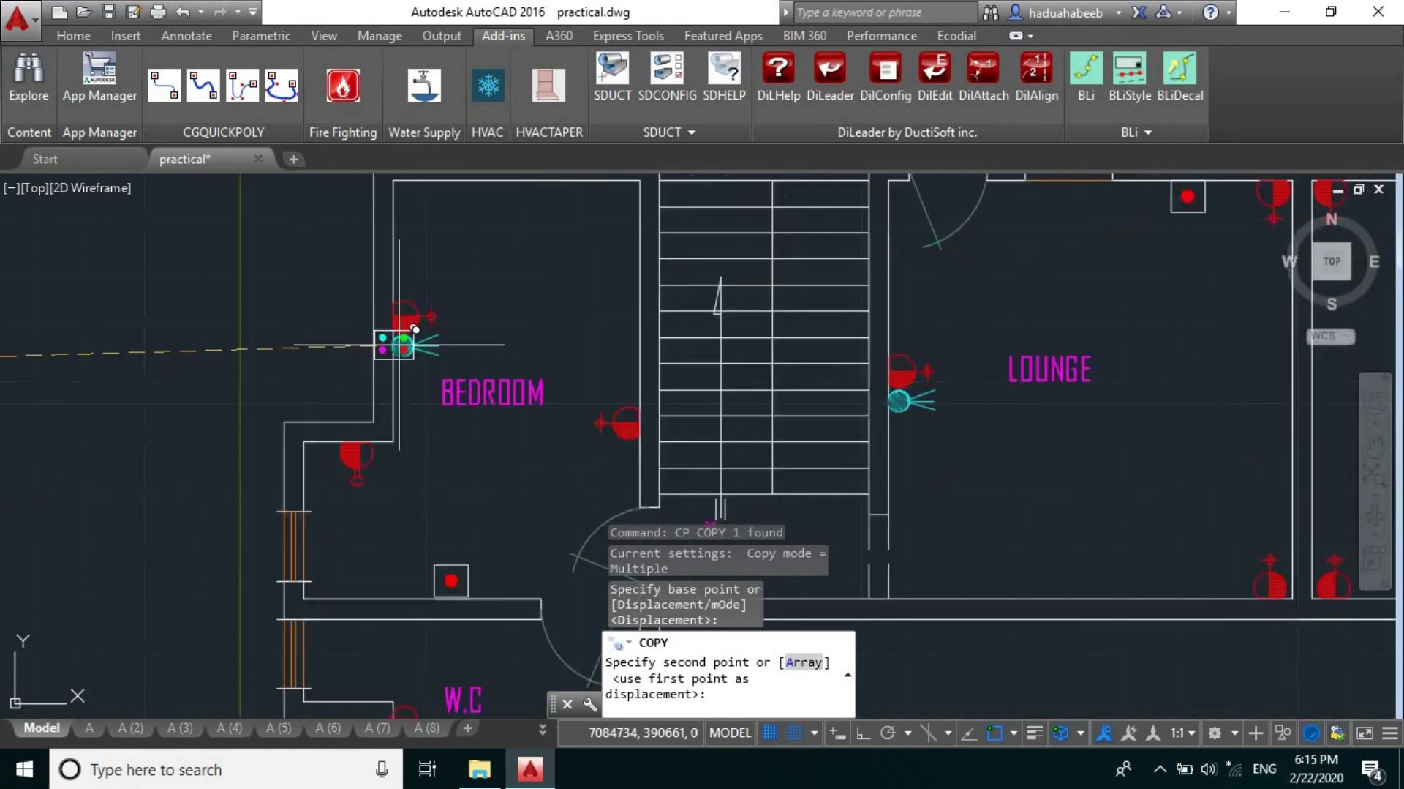
pyautogui.click(496, 456)
pyautogui.scroll(-5, 496, 454)
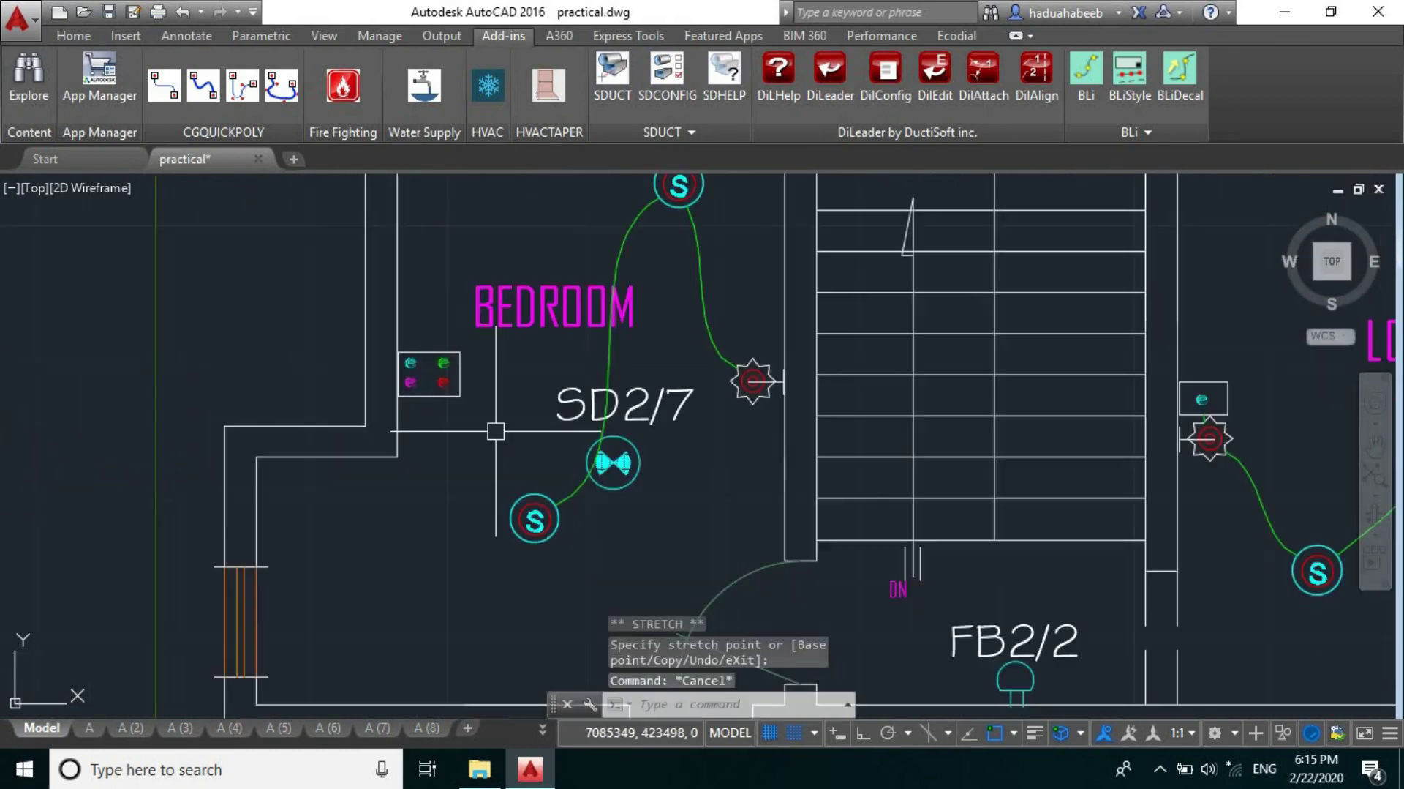
pyautogui.press('Escape')
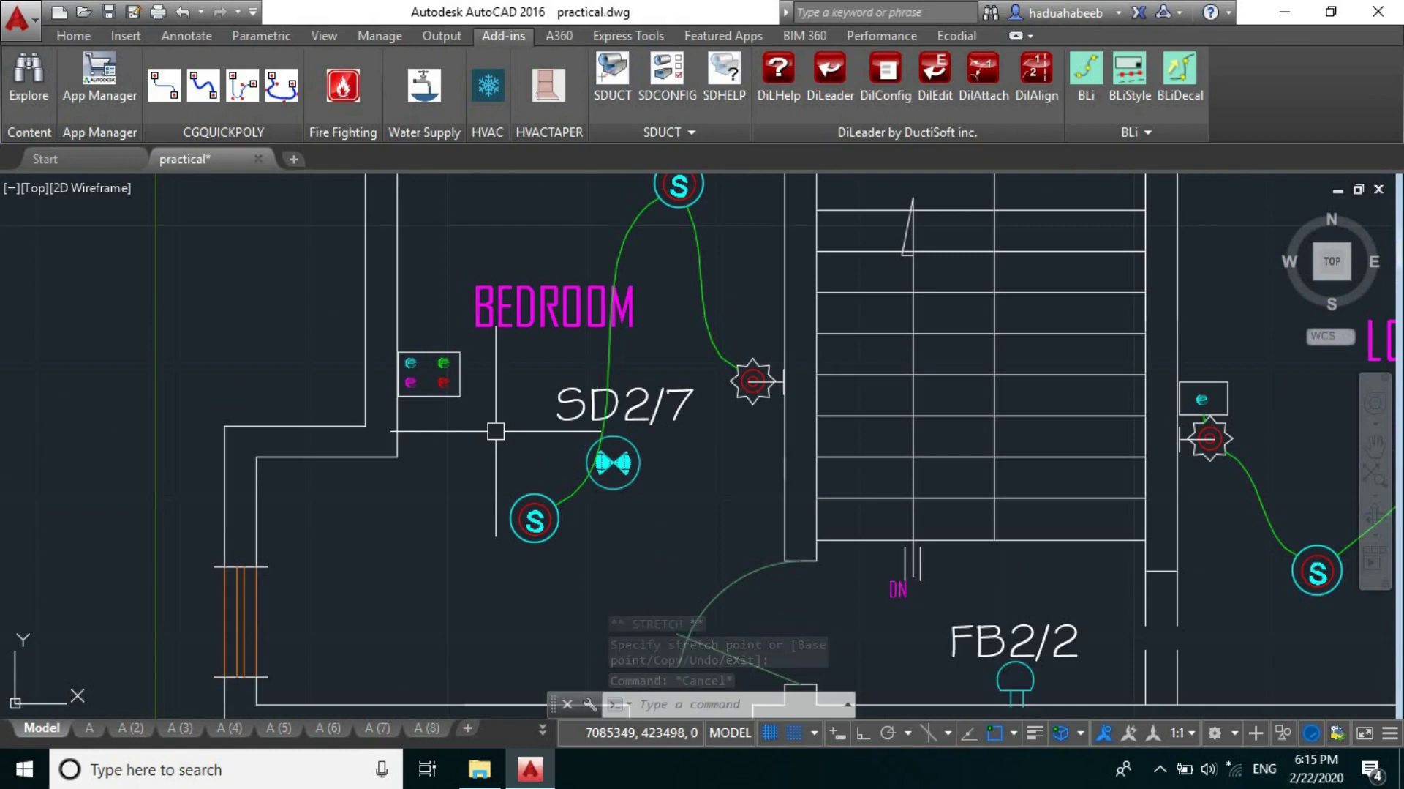
# - Wire the 30W amplifier outlet in the left penthouse bedroom to the lower circled S device with CGQUICK_SPLINE
pyautogui.scroll(4, 452, 349)
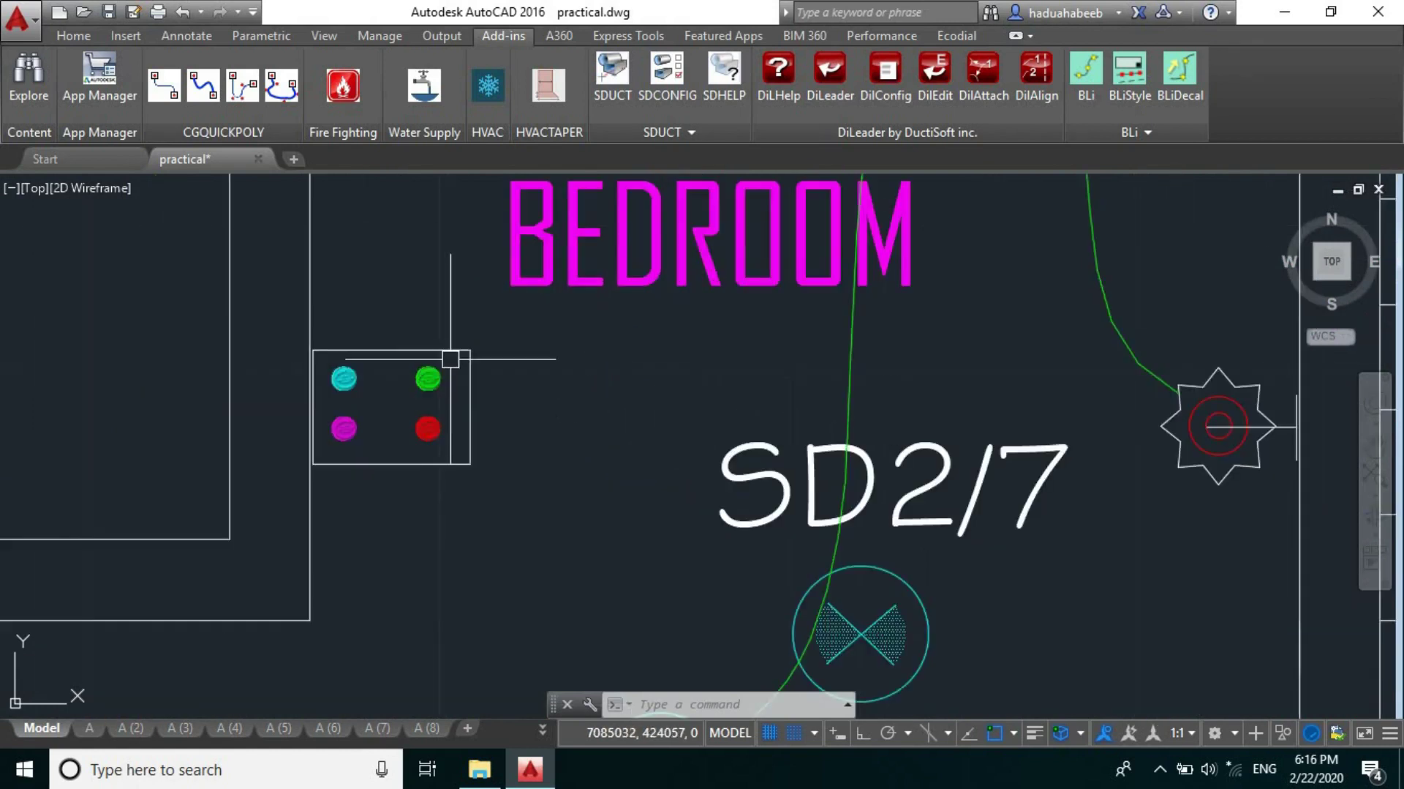
pyautogui.scroll(-4, 371, 332)
pyautogui.moveTo(395, 329); pyautogui.dragTo(404, 323, button='middle')
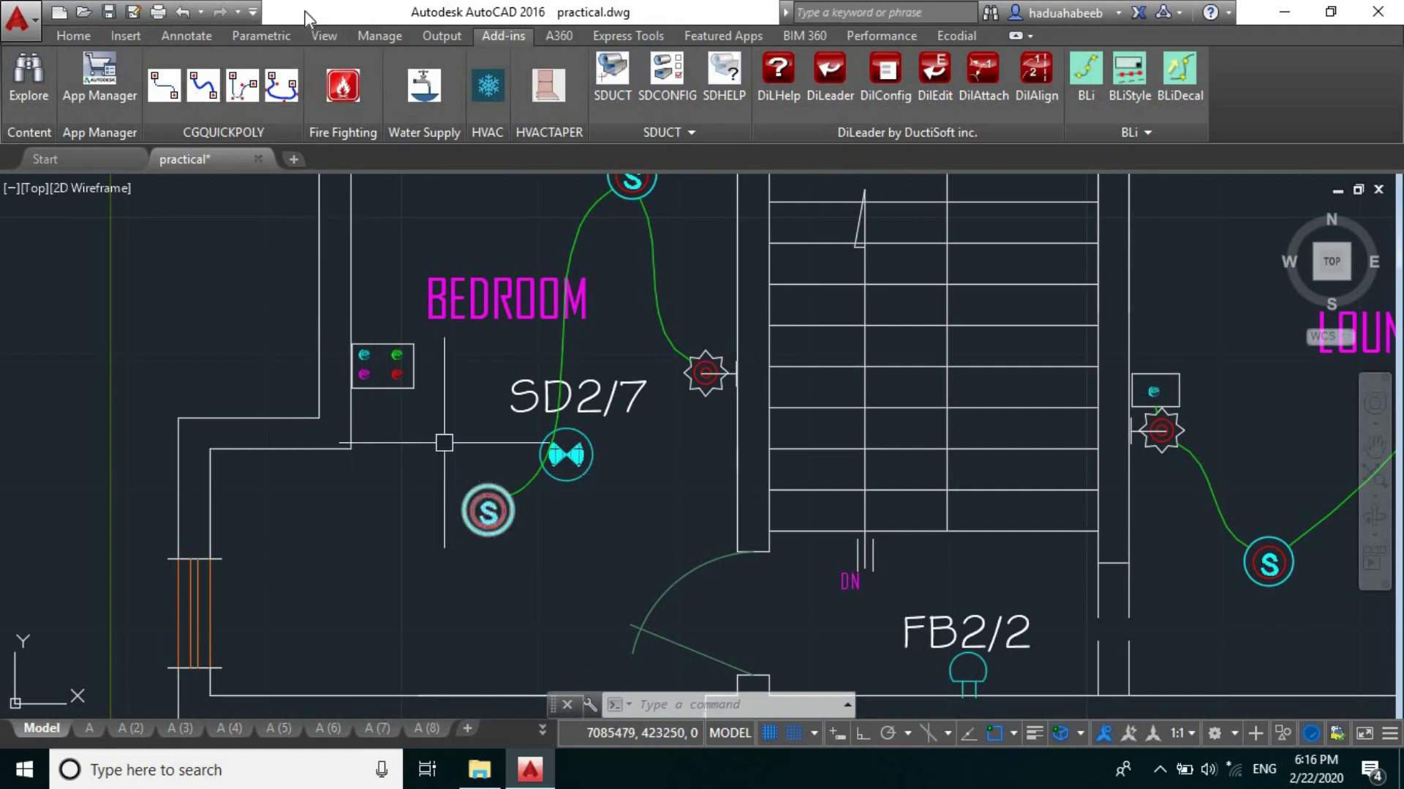
pyautogui.click(204, 86)
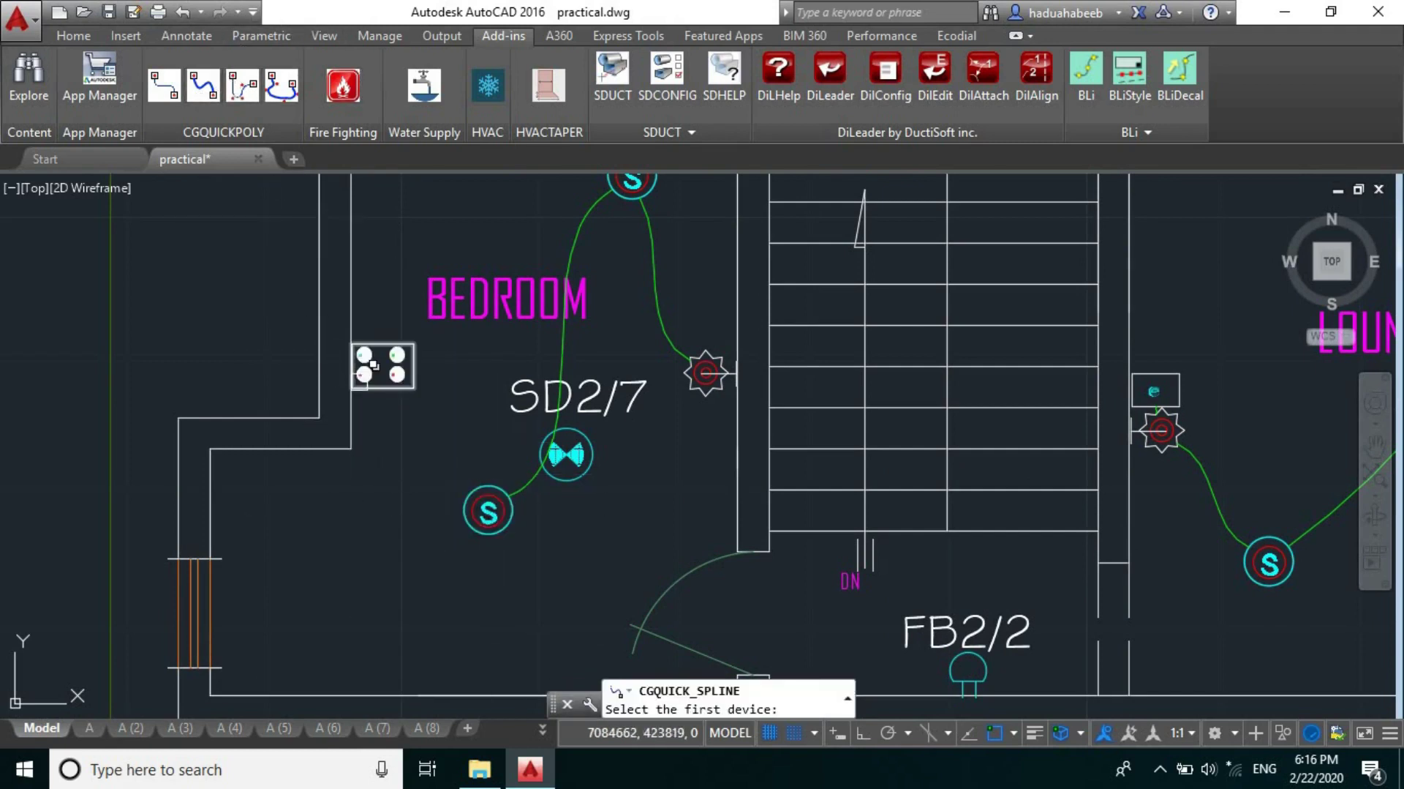
pyautogui.click(385, 397)
pyautogui.click(472, 494)
pyautogui.press('Escape')
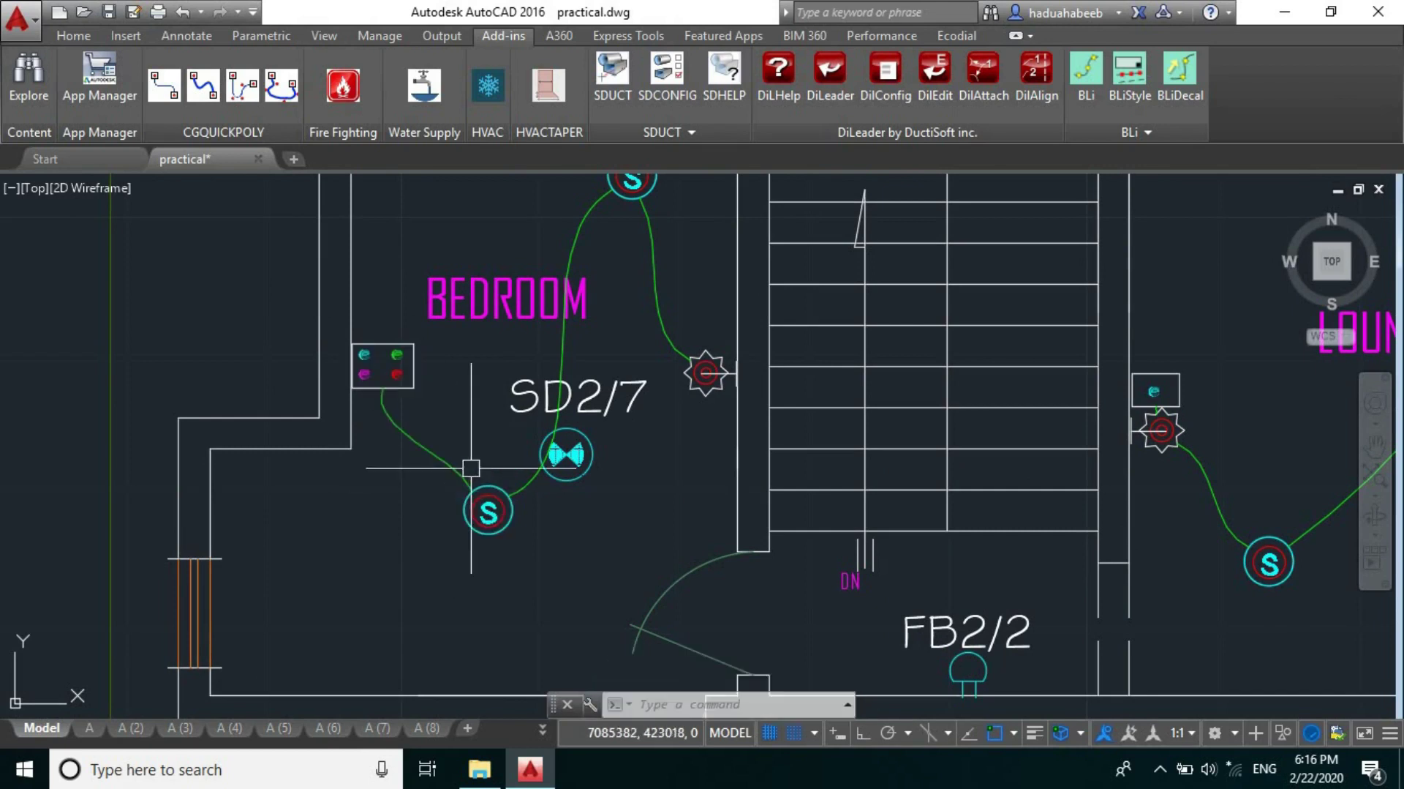
# - Wire the left penthouse lounge's amplifier outlet to the 30W amplifier outlet in the adjoining bedroom with CGQUICK_SPLINE
pyautogui.scroll(-4, 670, 446)
pyautogui.scroll(2, 761, 476)
pyautogui.moveTo(595, 381); pyautogui.dragTo(717, 428, button='middle')
pyautogui.press('space')
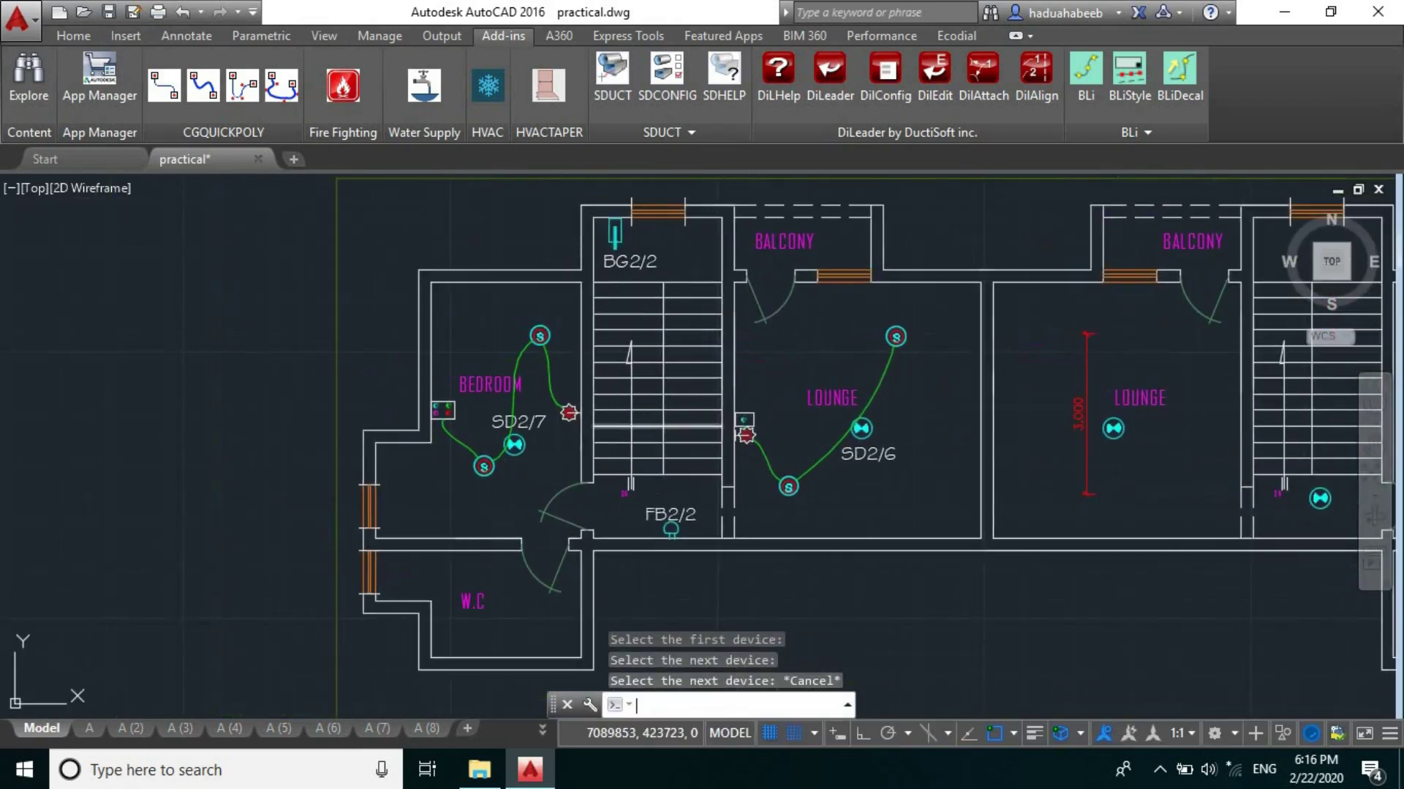
pyautogui.scroll(6, 730, 421)
pyautogui.click(792, 384)
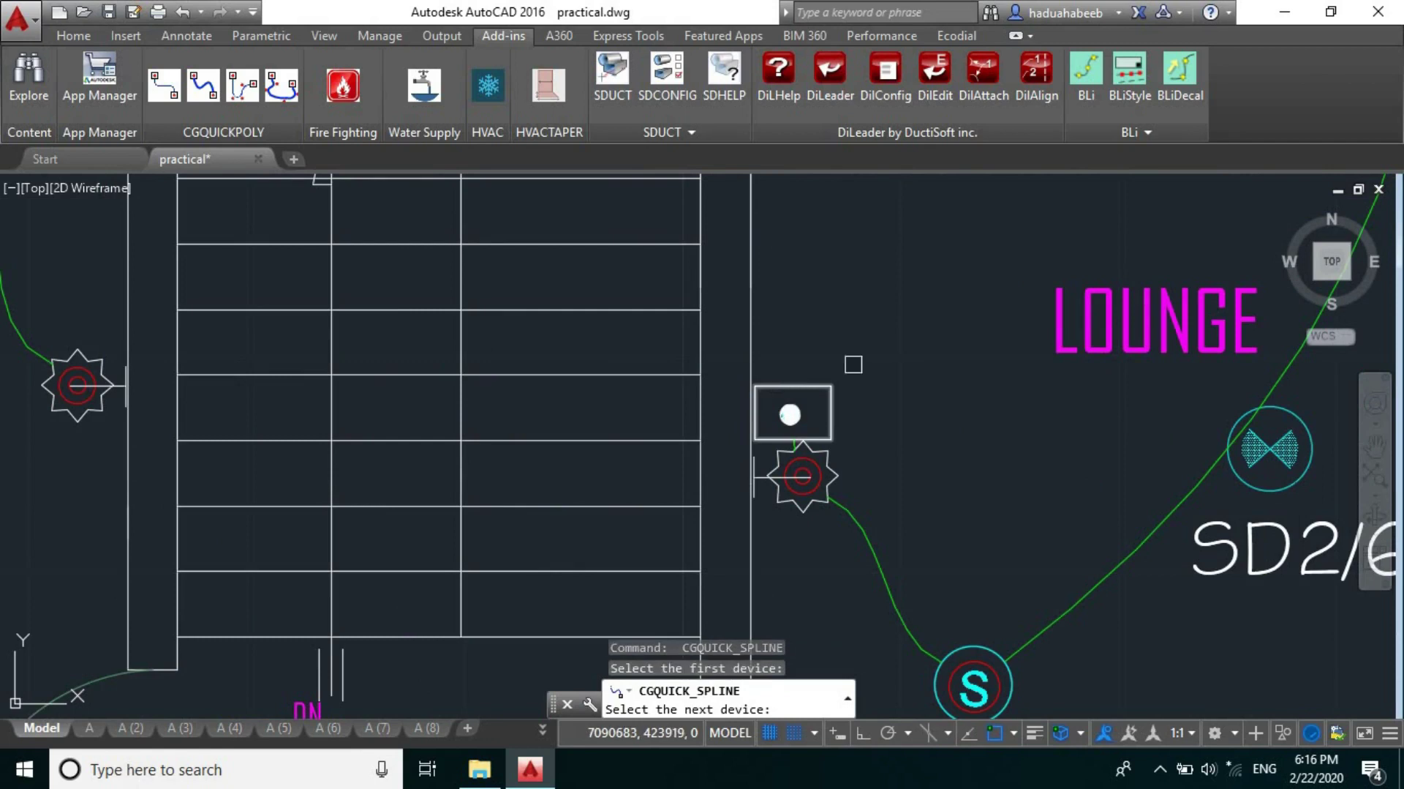
pyautogui.scroll(-4, 929, 323)
pyautogui.scroll(4, 420, 333)
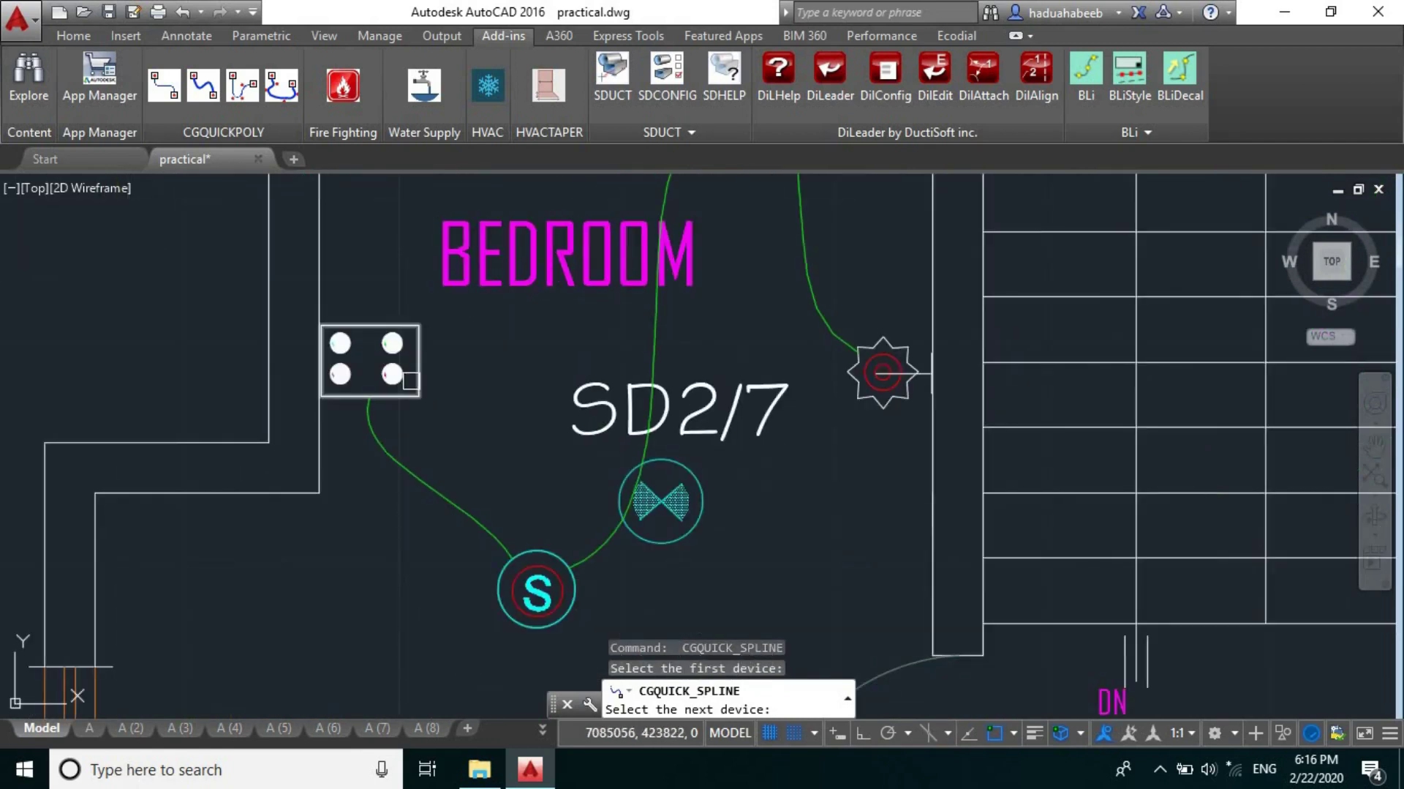
pyautogui.click(417, 376)
pyautogui.press('Return')
# - Draw a small circle centred on the wall corner just below the FACP panel in the left ground floor lobby
pyautogui.scroll(-3, 732, 366)
pyautogui.scroll(-5, 731, 366)
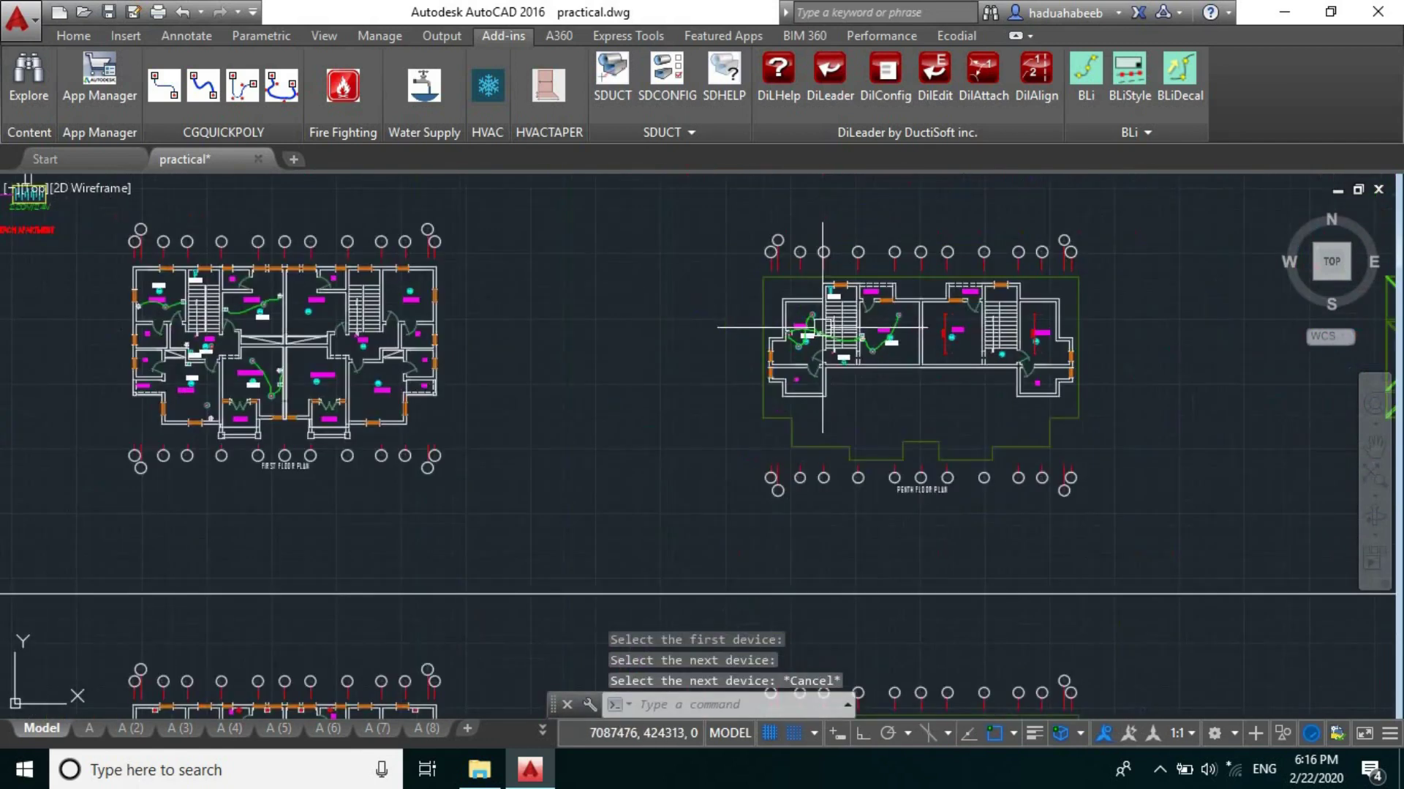
pyautogui.scroll(8, 611, 445)
pyautogui.write('c')
pyautogui.press('Return')
pyautogui.click(611, 445)
pyautogui.scroll(-4, 827, 300)
pyautogui.press('Escape')
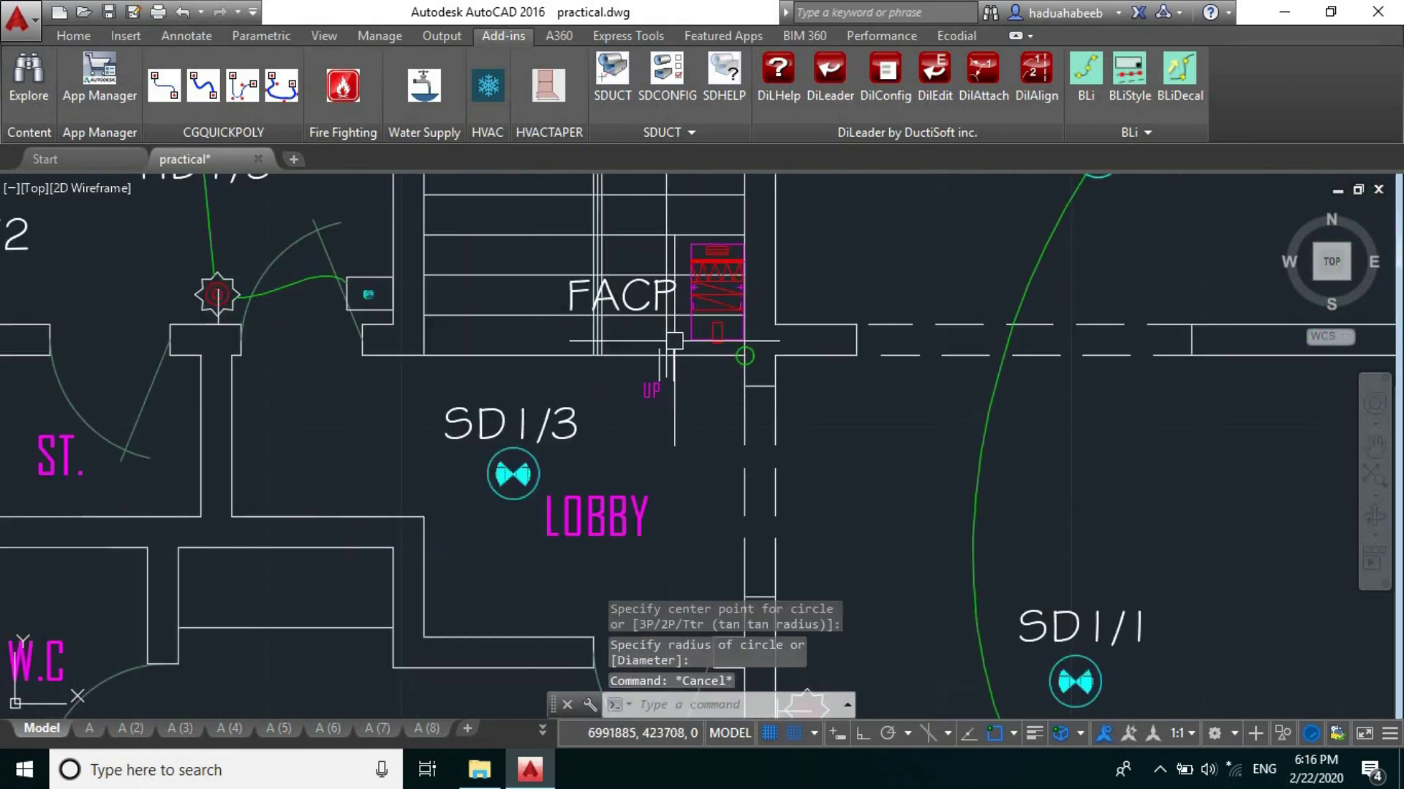
# - Draw a CGQUICK_SPLINE wire from the FACP panel to the amplifier outlet in the left ground floor main lounge
pyautogui.moveTo(783, 272); pyautogui.dragTo(771, 332, button='middle')
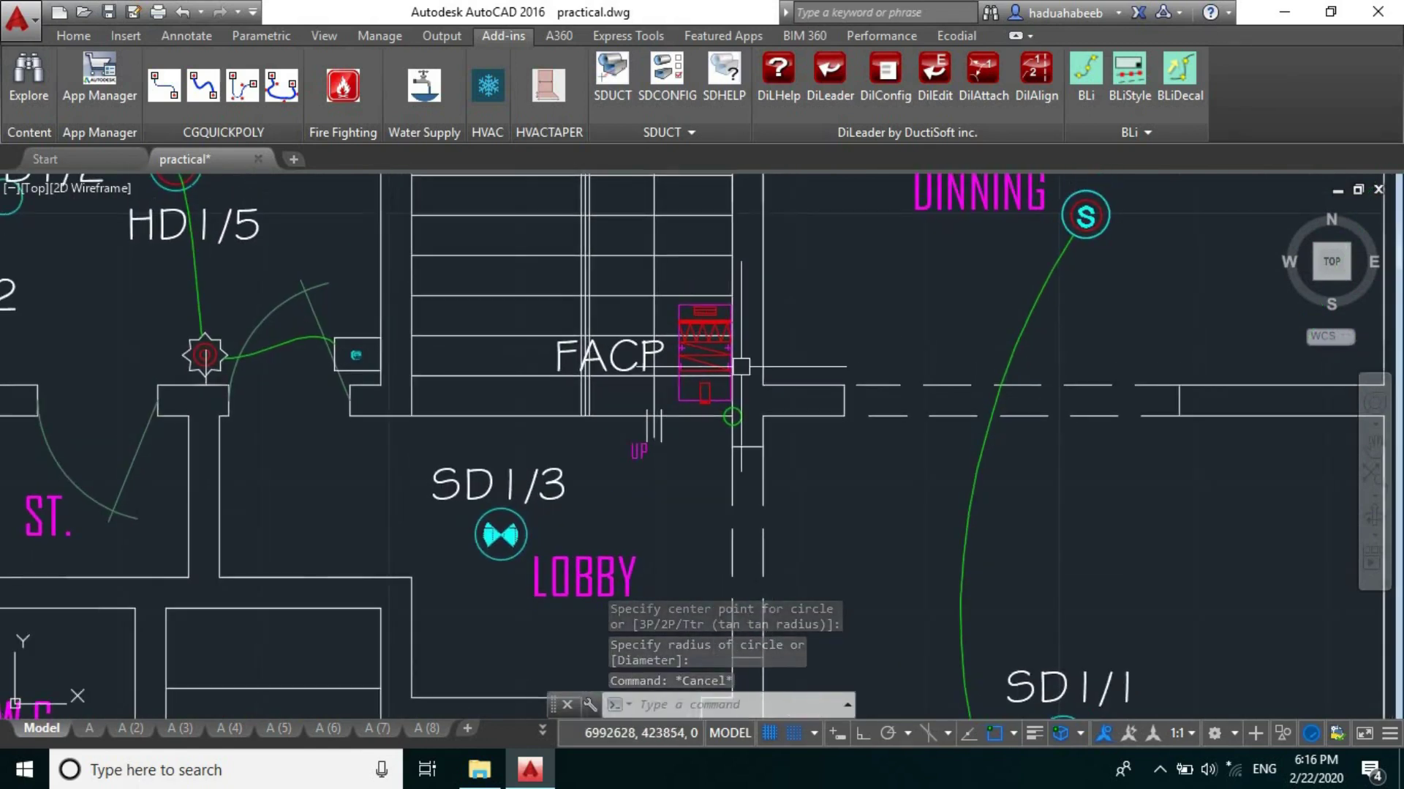
pyautogui.scroll(2, 721, 457)
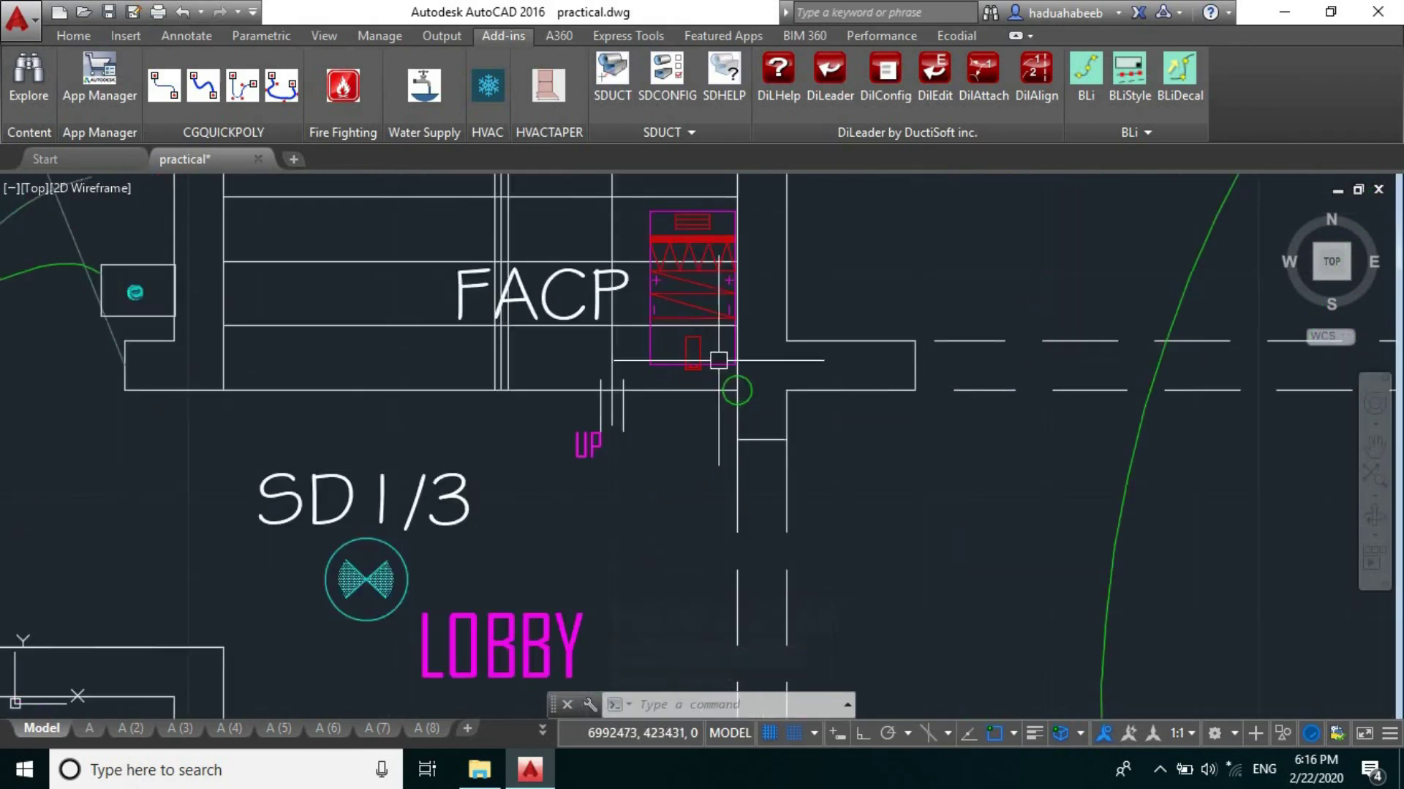
pyautogui.scroll(-2, 762, 364)
pyautogui.scroll(4, 756, 359)
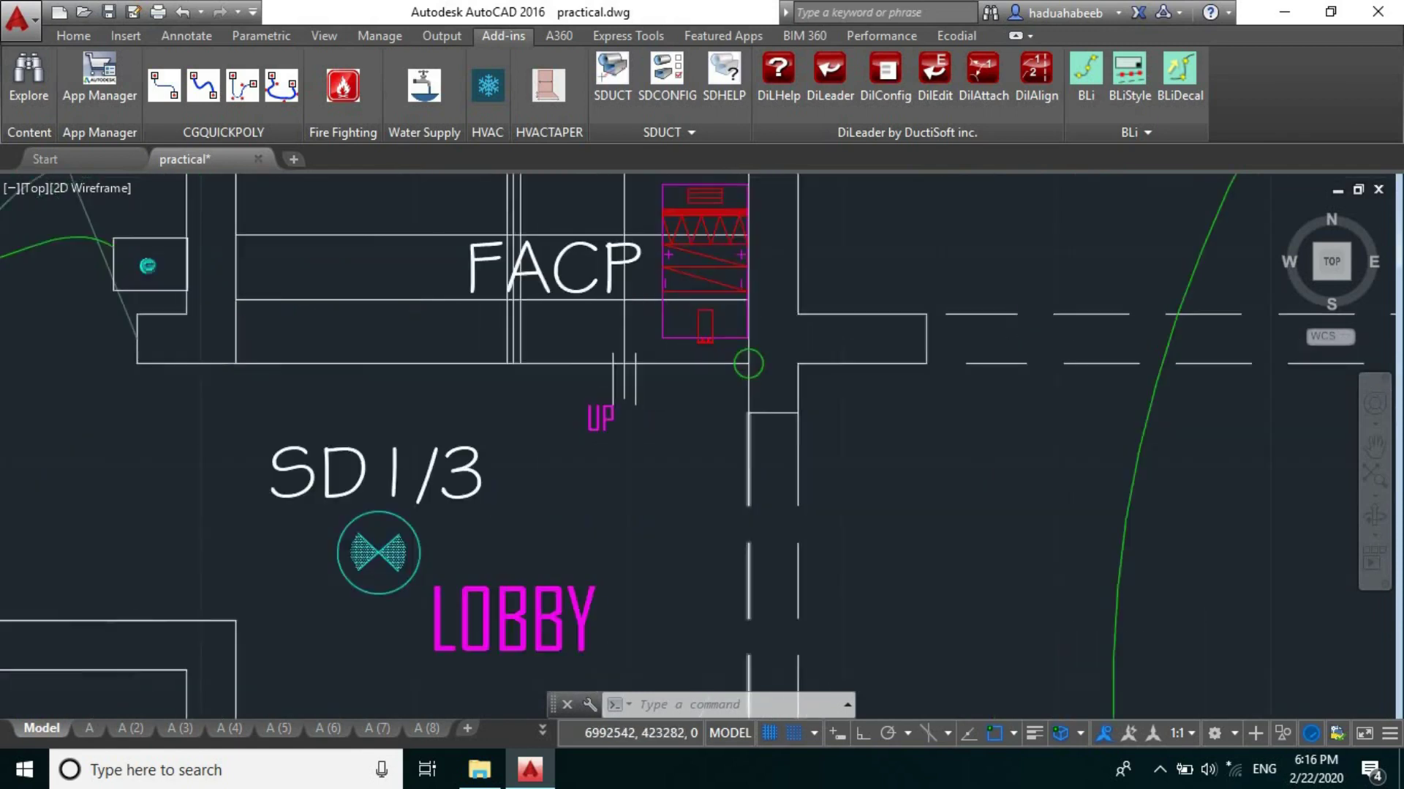
pyautogui.scroll(-8, 771, 343)
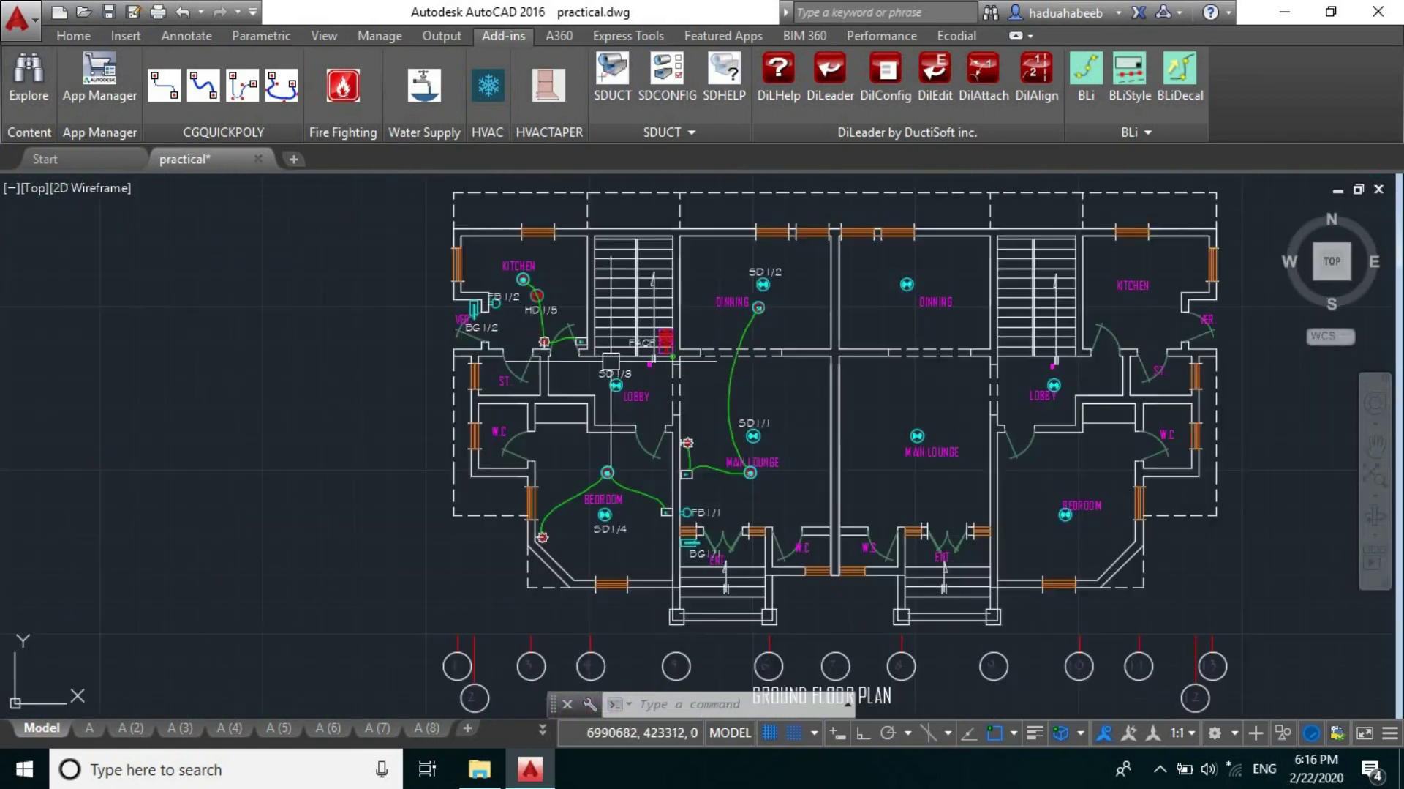
pyautogui.scroll(8, 660, 355)
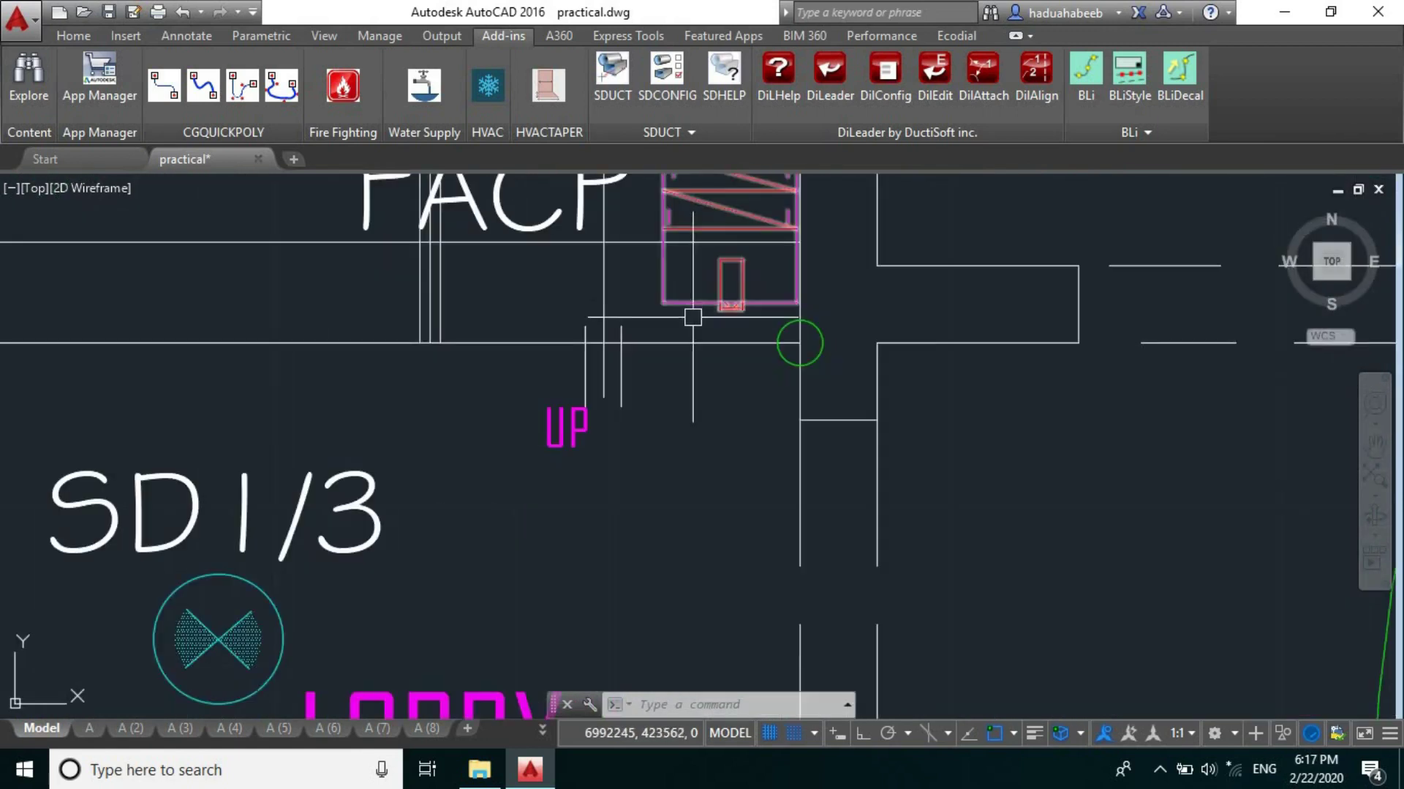
pyautogui.click(202, 85)
pyautogui.click(730, 296)
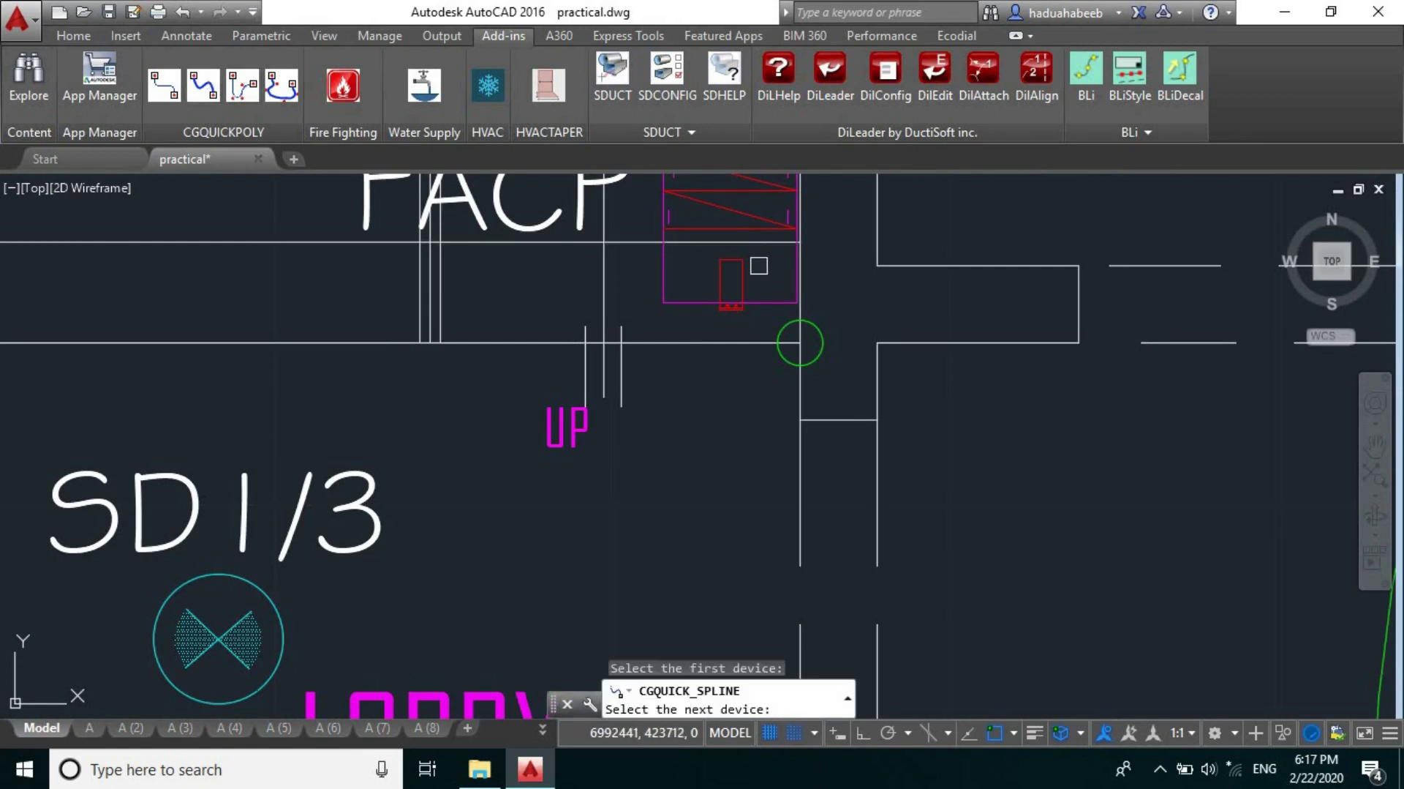
pyautogui.scroll(-5, 756, 263)
pyautogui.scroll(4, 849, 421)
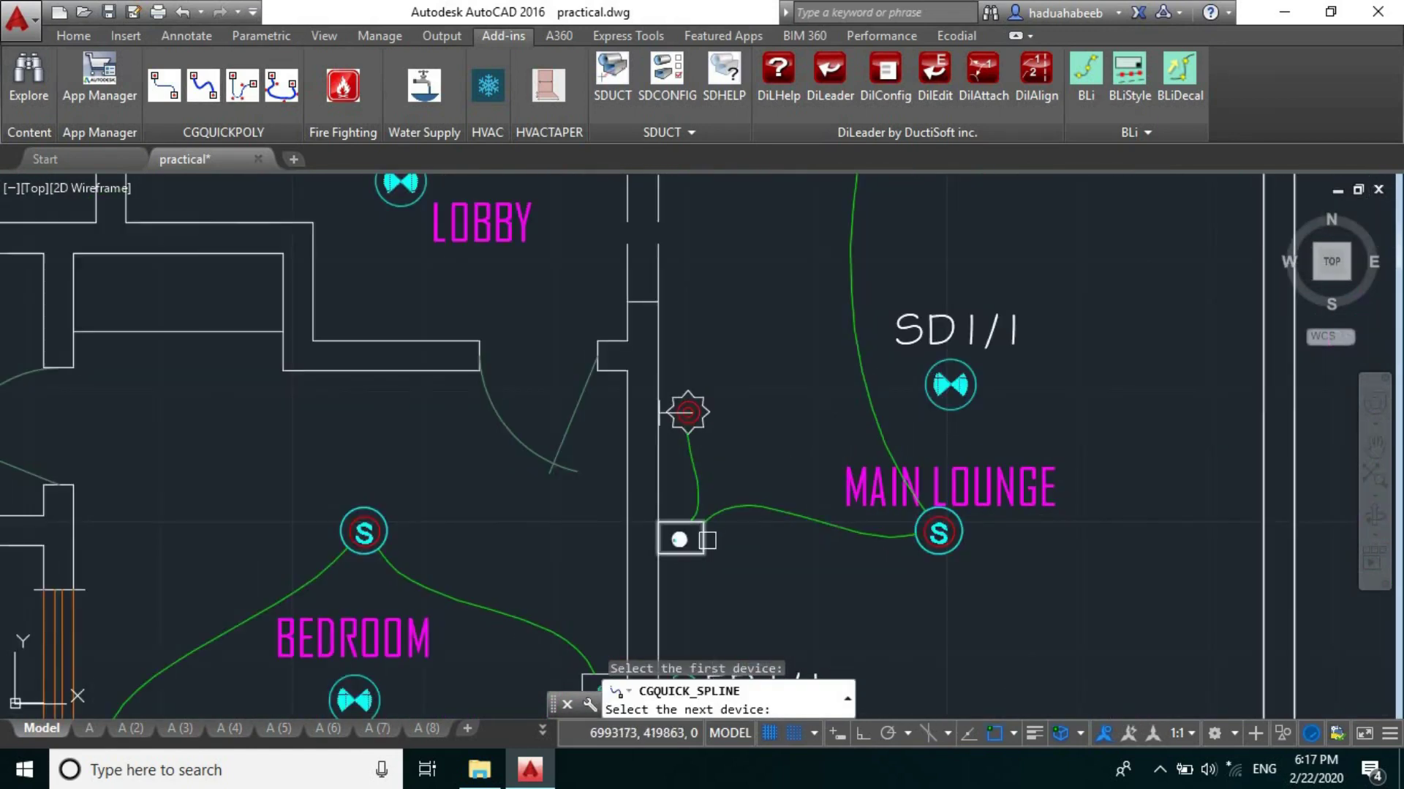
pyautogui.click(703, 545)
# - Continue the wiring from the main lounge outlet to the left ground floor bedroom's amplifier outlet and on to the kitchen's outlet
pyautogui.scroll(-4, 555, 402)
pyautogui.scroll(4, 551, 505)
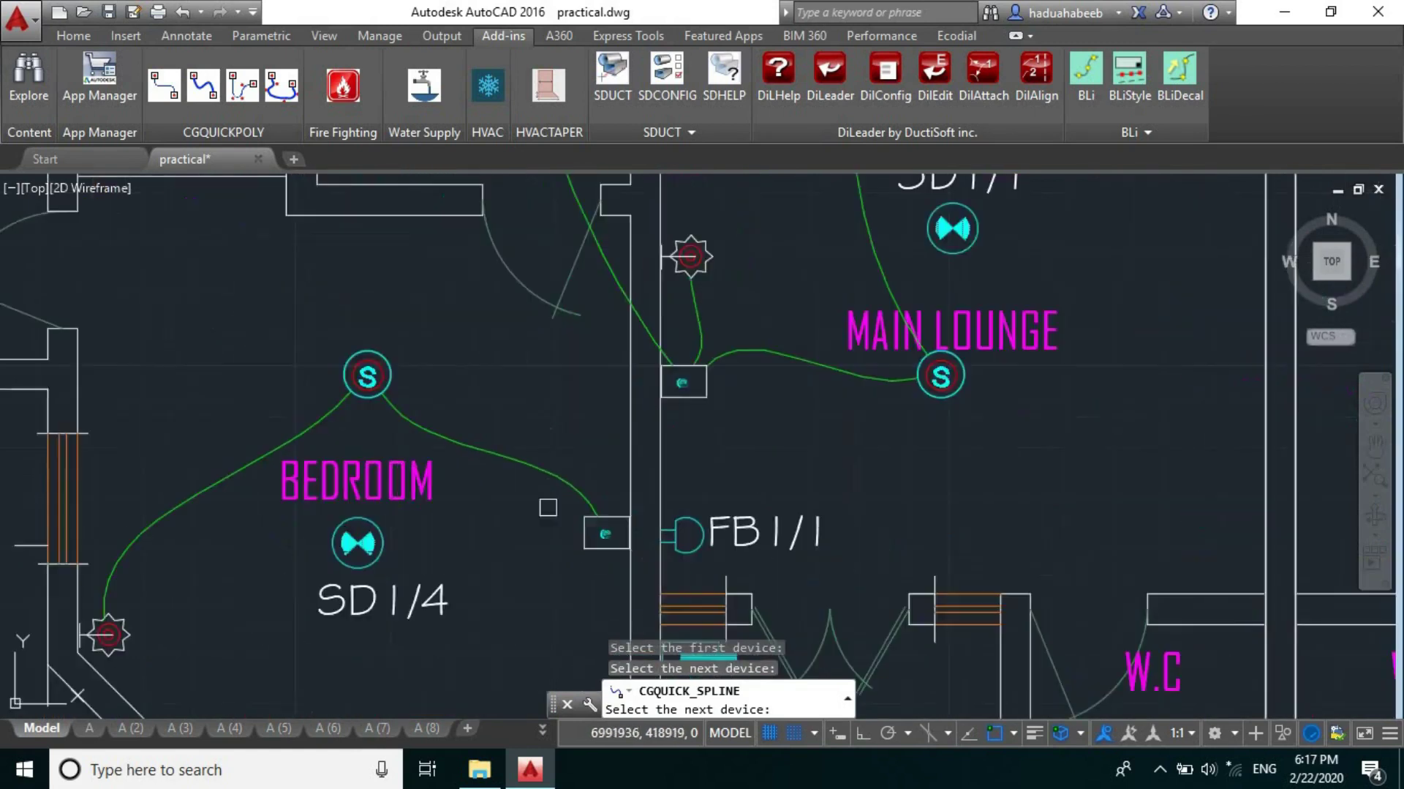
pyautogui.scroll(4, 600, 552)
pyautogui.click(600, 553)
pyautogui.scroll(-5, 600, 549)
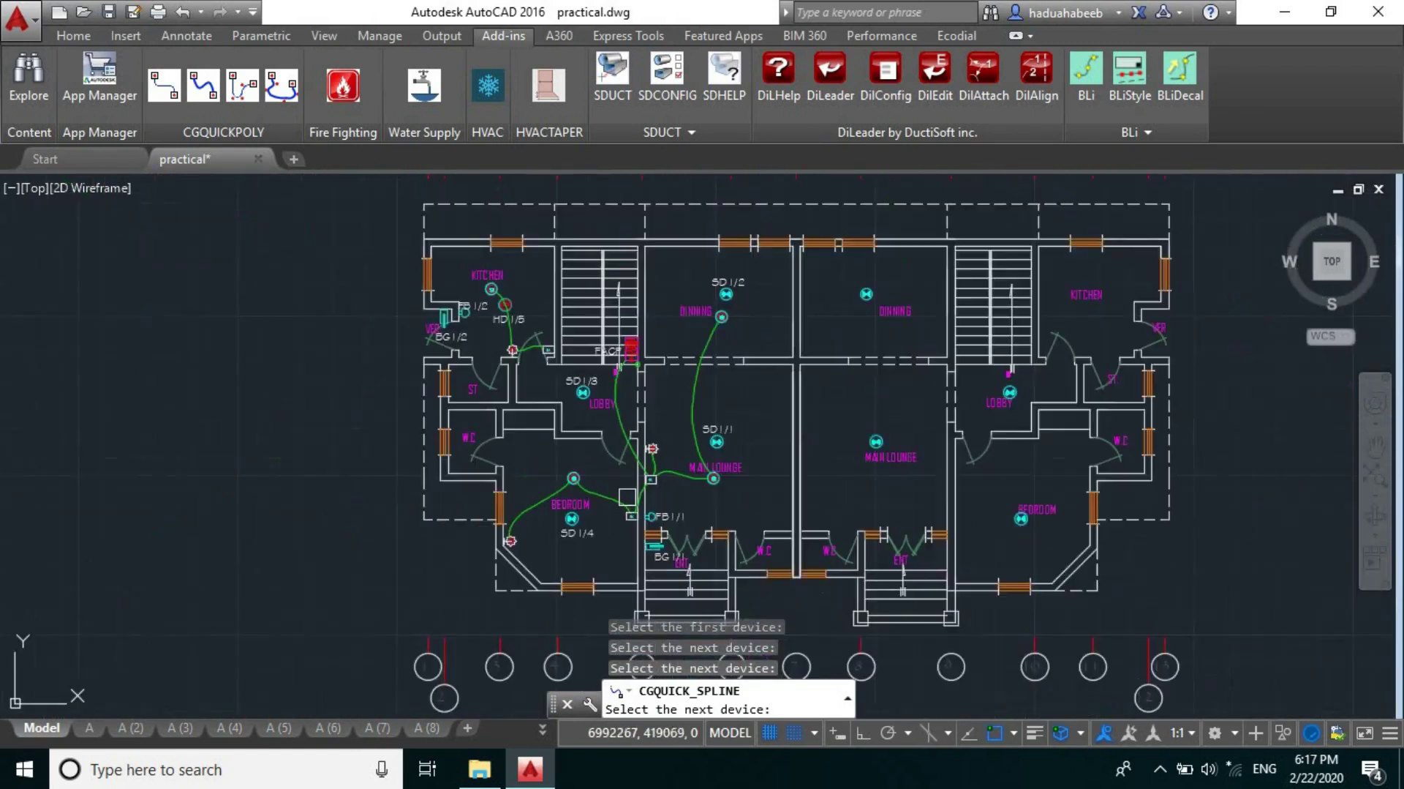
pyautogui.scroll(3, 598, 428)
pyautogui.scroll(2, 592, 408)
pyautogui.scroll(5, 503, 260)
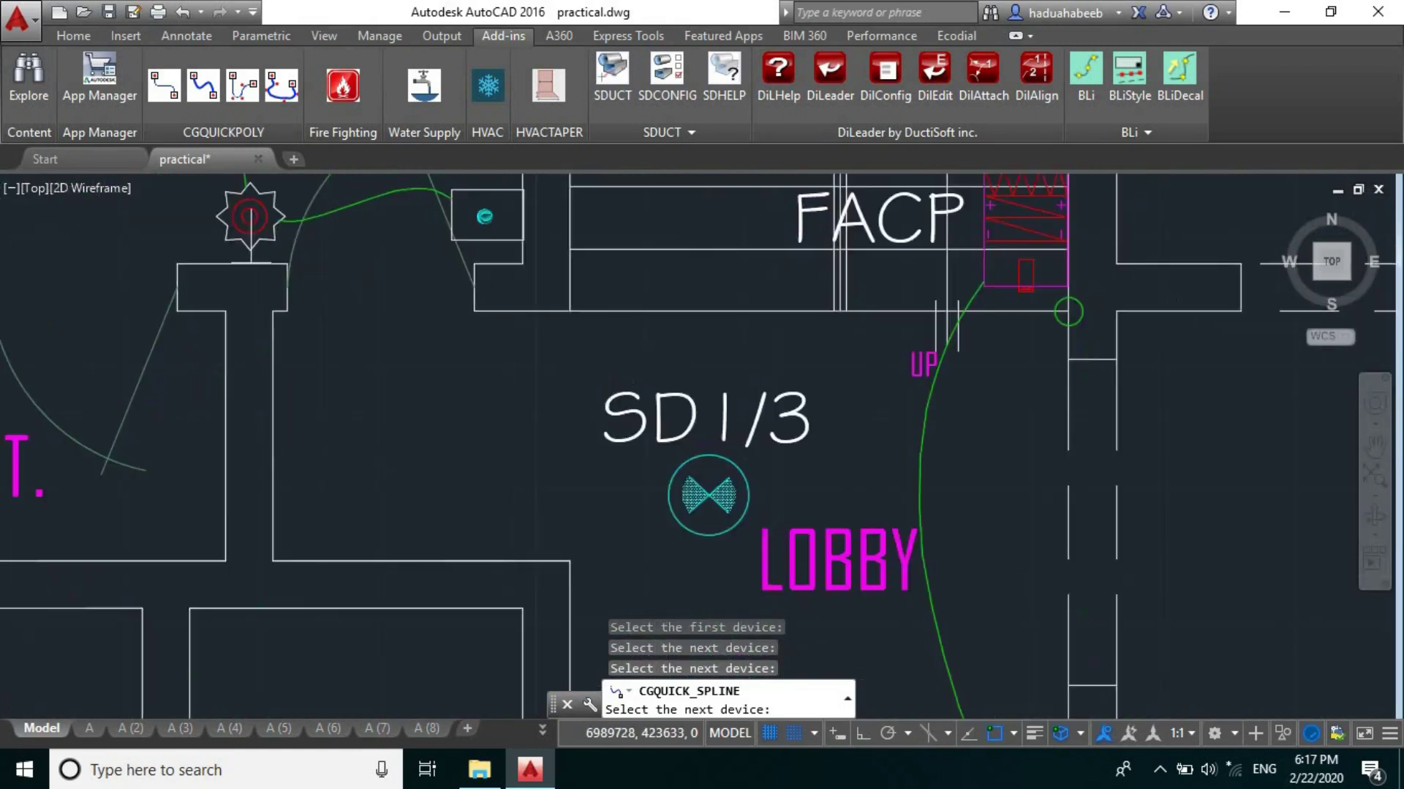
pyautogui.scroll(-3, 512, 293)
pyautogui.click(520, 249)
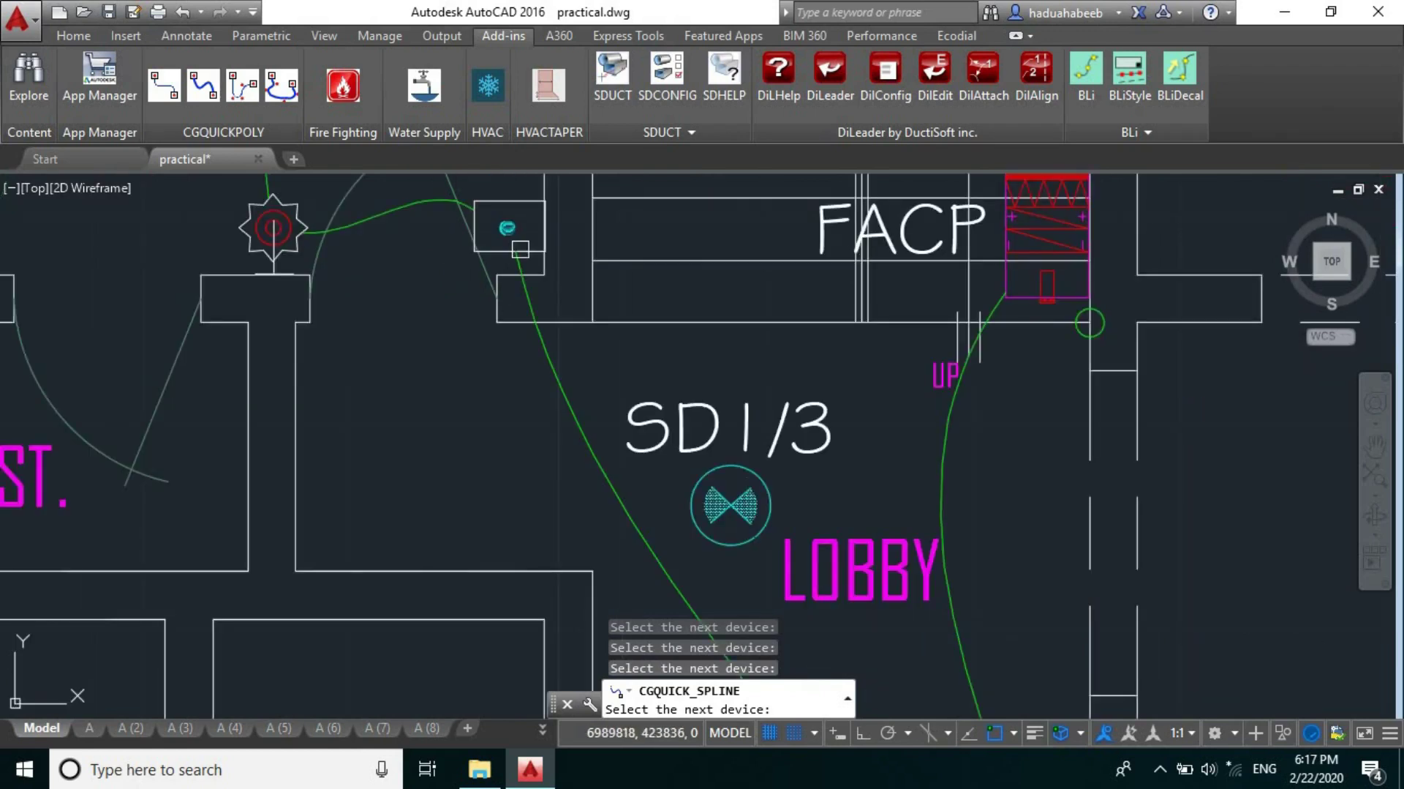
pyautogui.press('Escape')
# - Stretch the lounge wire's end from the FACP panel to the centre of the small circle at the wall corner
pyautogui.click(950, 411)
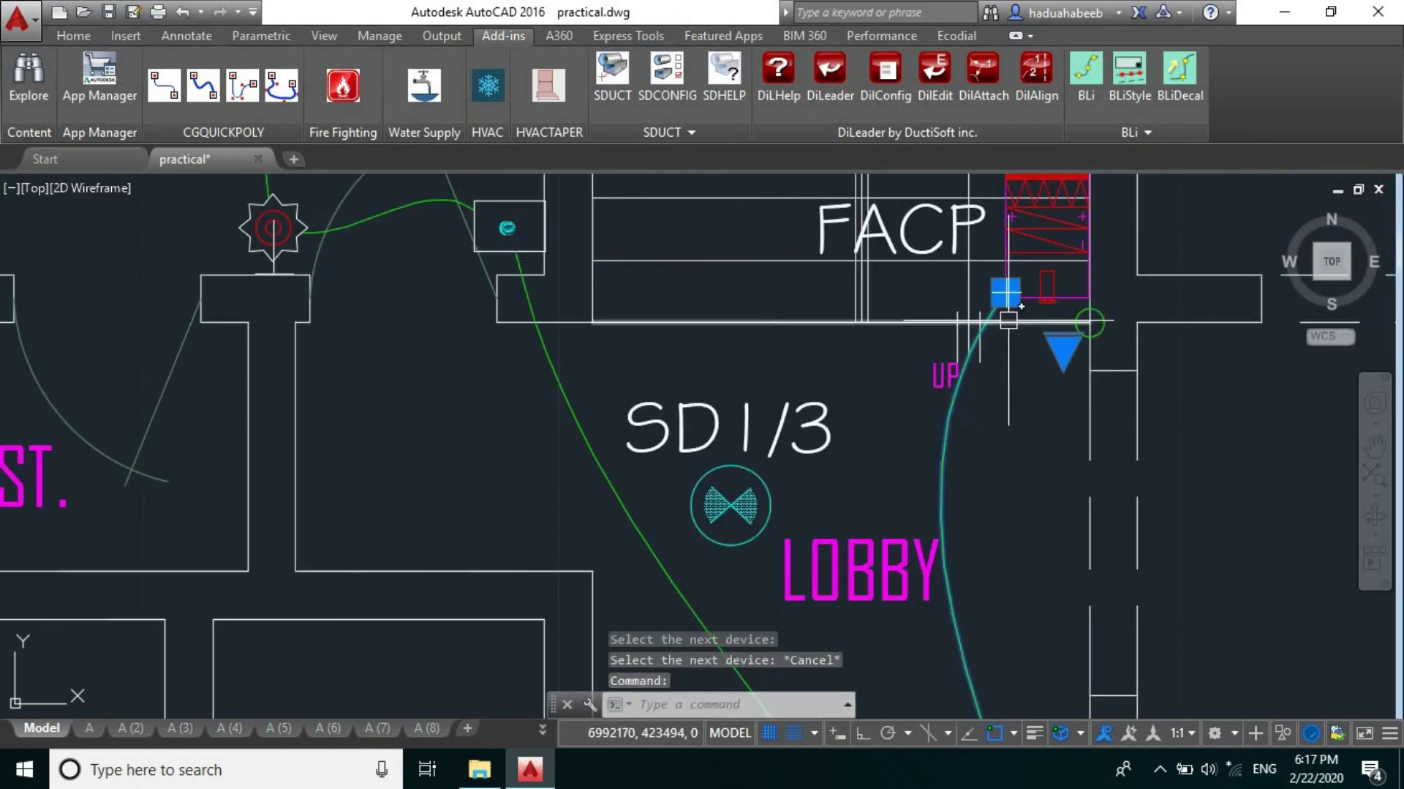
pyautogui.click(1032, 296)
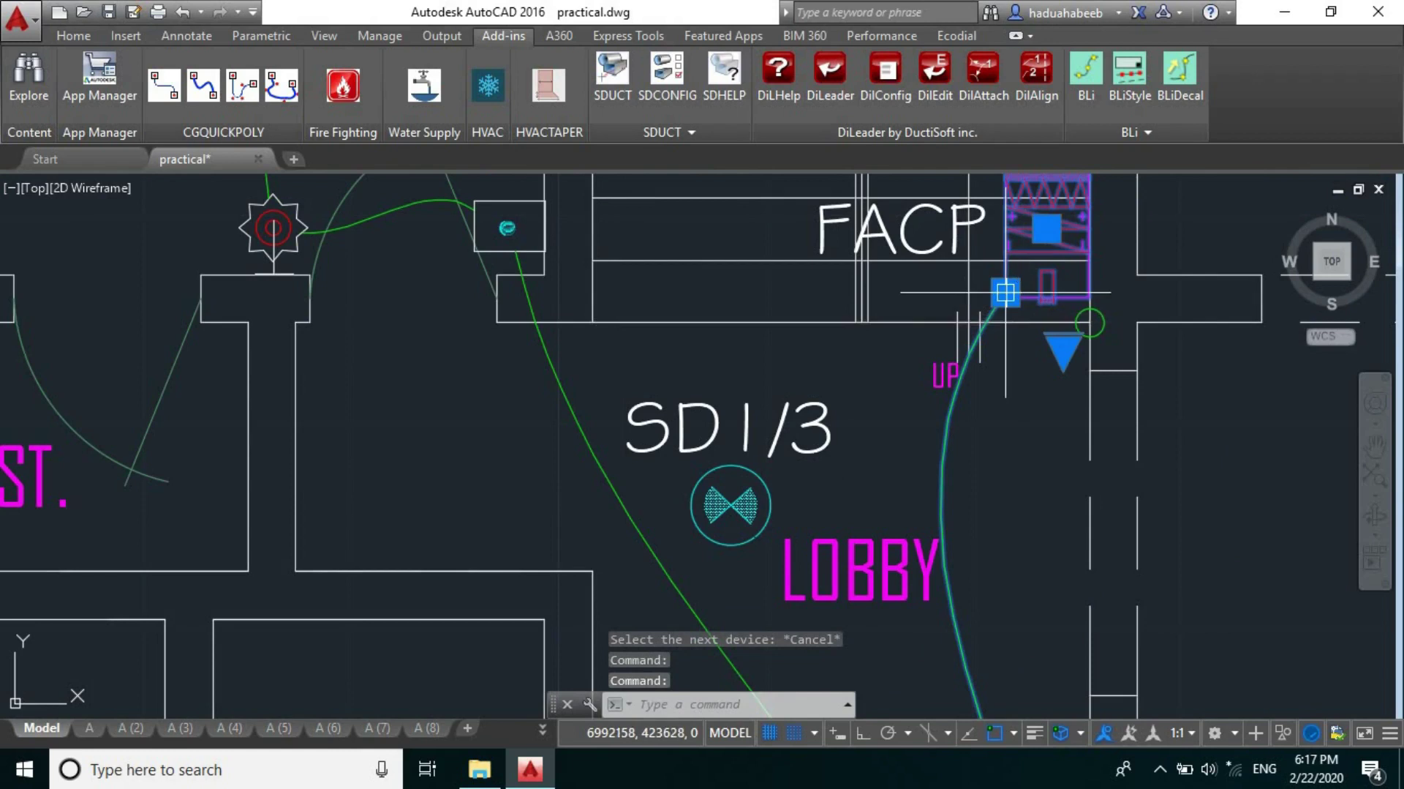
pyautogui.click(1005, 292)
pyautogui.scroll(5, 1090, 323)
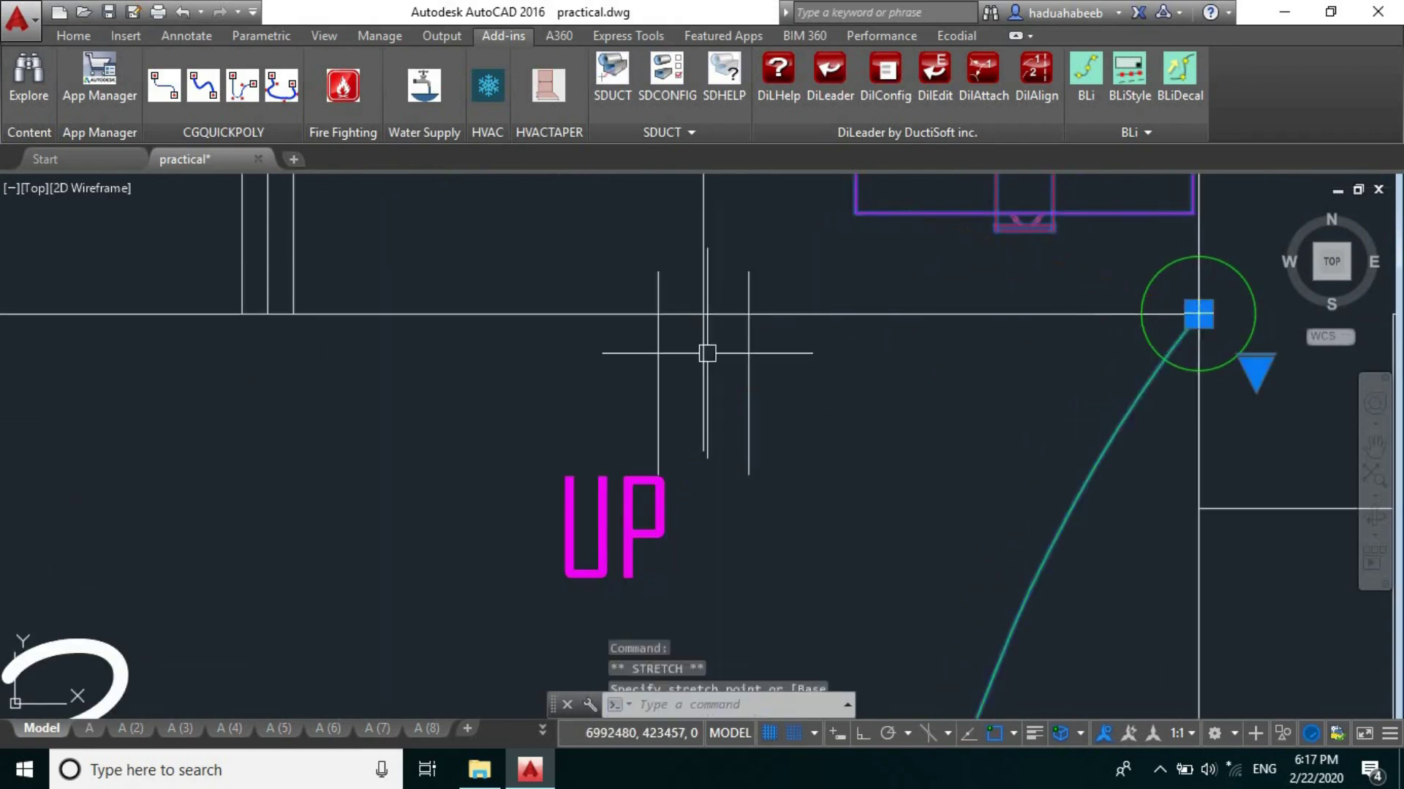
pyautogui.press('Escape')
# - Copy the small riser circle by its centre from the left ground floor lobby to the stair wall corner in the left first floor lobby
pyautogui.scroll(-6, 707, 352)
pyautogui.scroll(4, 707, 352)
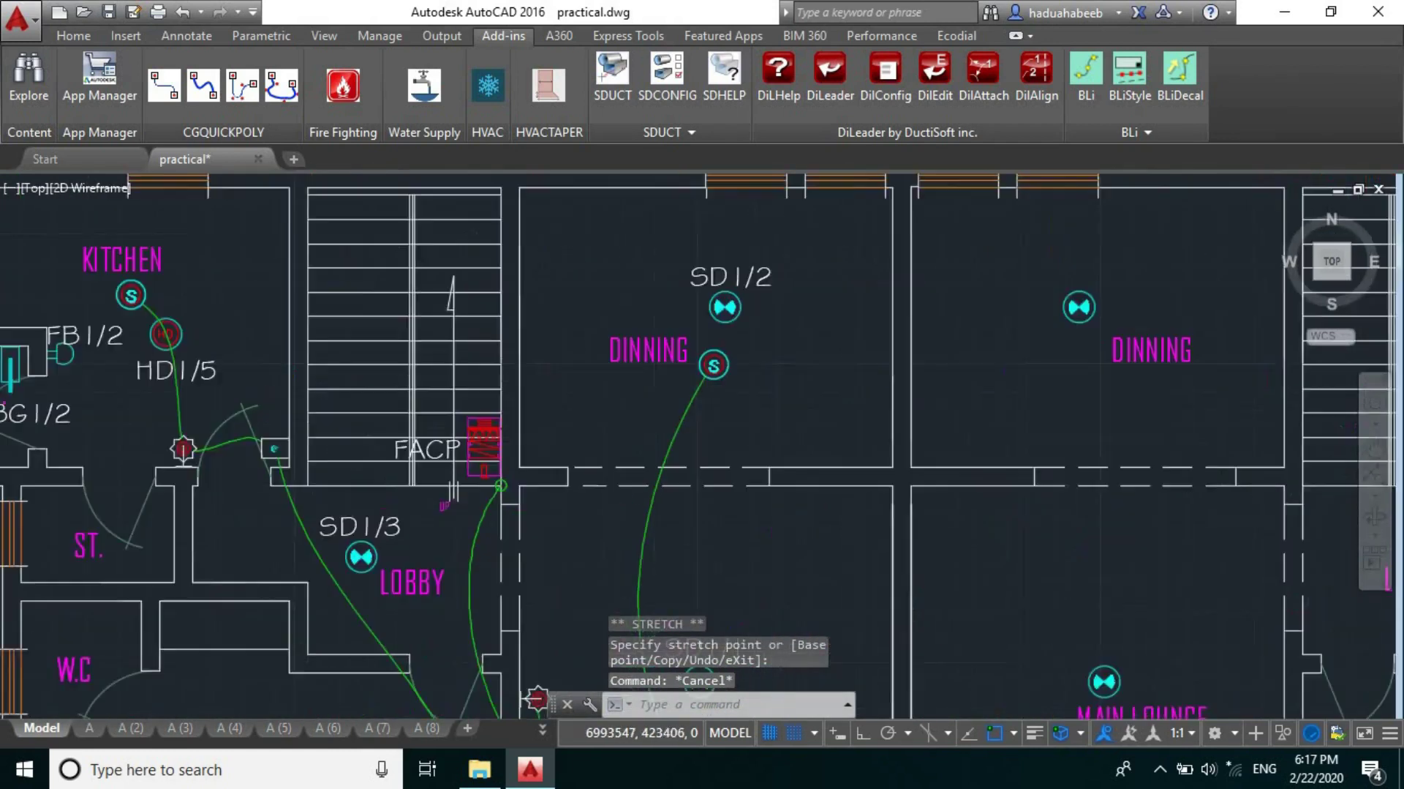
pyautogui.scroll(8, 523, 488)
pyautogui.click(503, 490)
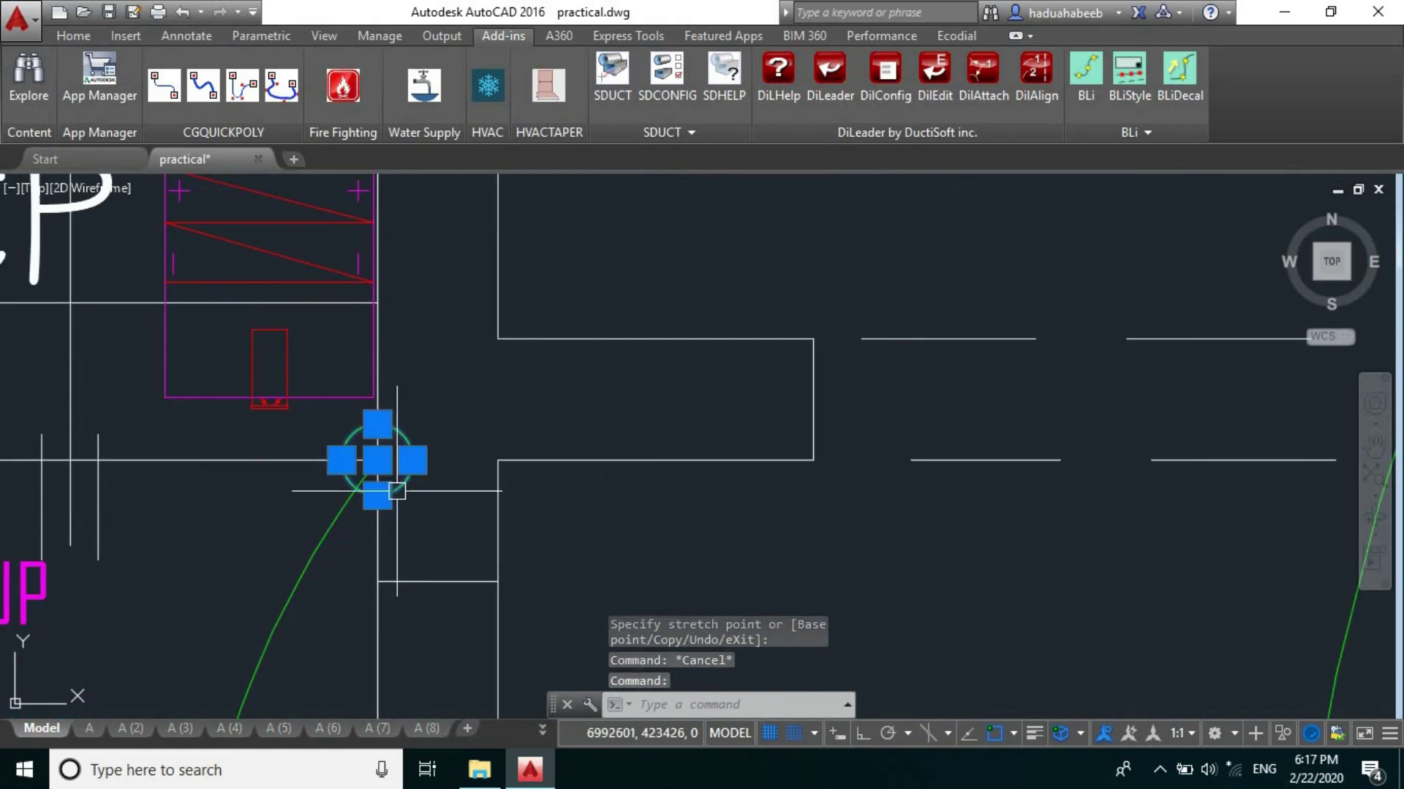
pyautogui.write('cp')
pyautogui.press('Return')
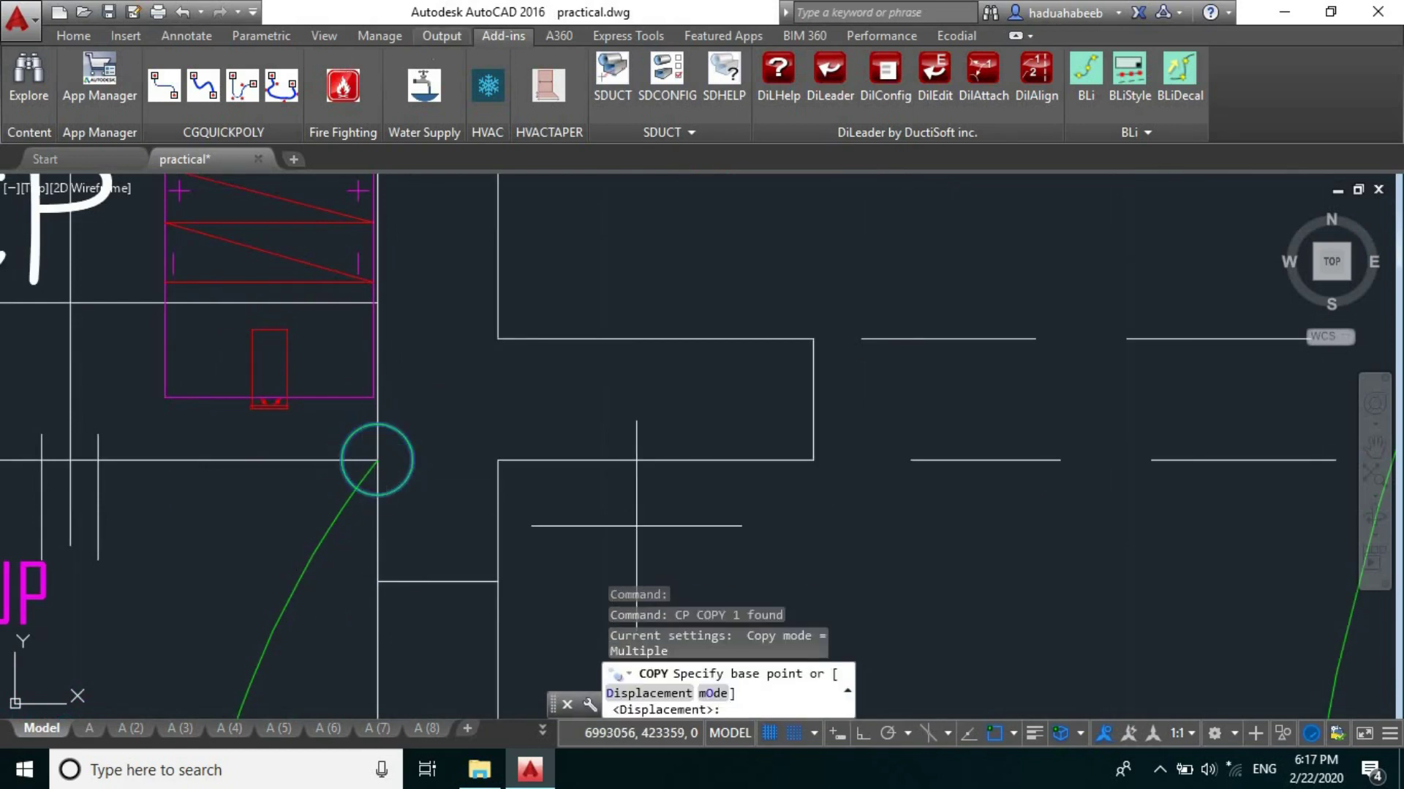
pyautogui.click(377, 459)
pyautogui.scroll(-5, 373, 447)
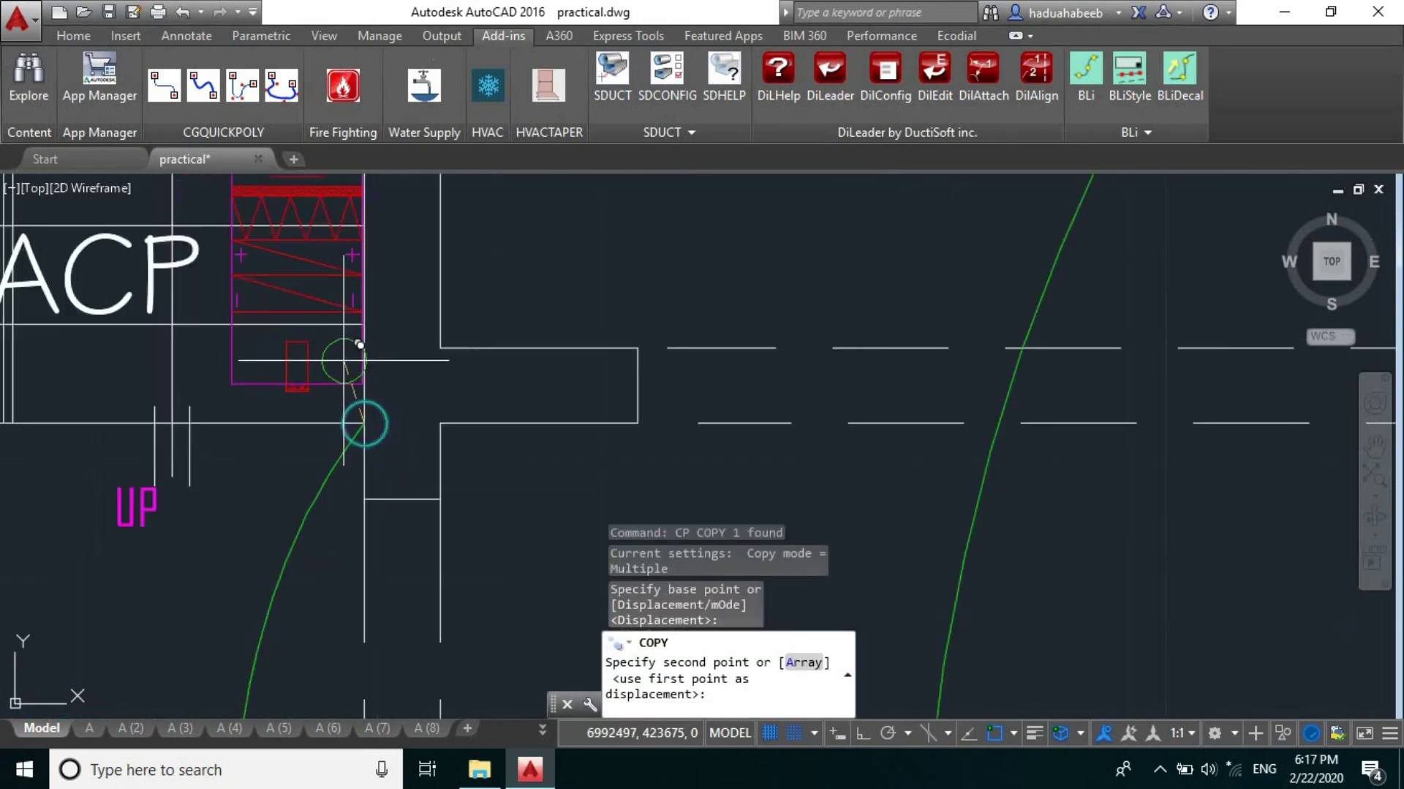
pyautogui.scroll(-3, 715, 373)
pyautogui.scroll(10, 716, 362)
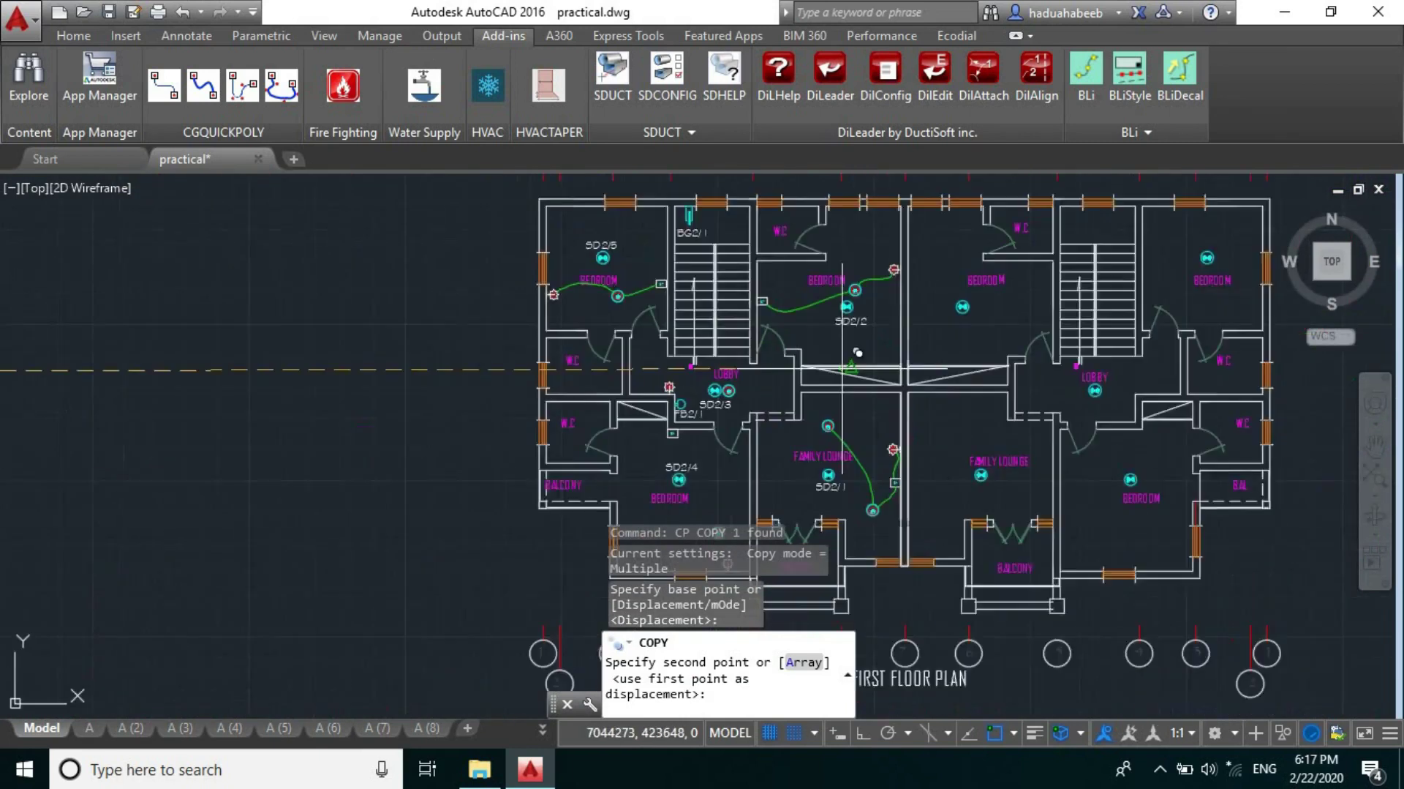
pyautogui.scroll(-6, 716, 354)
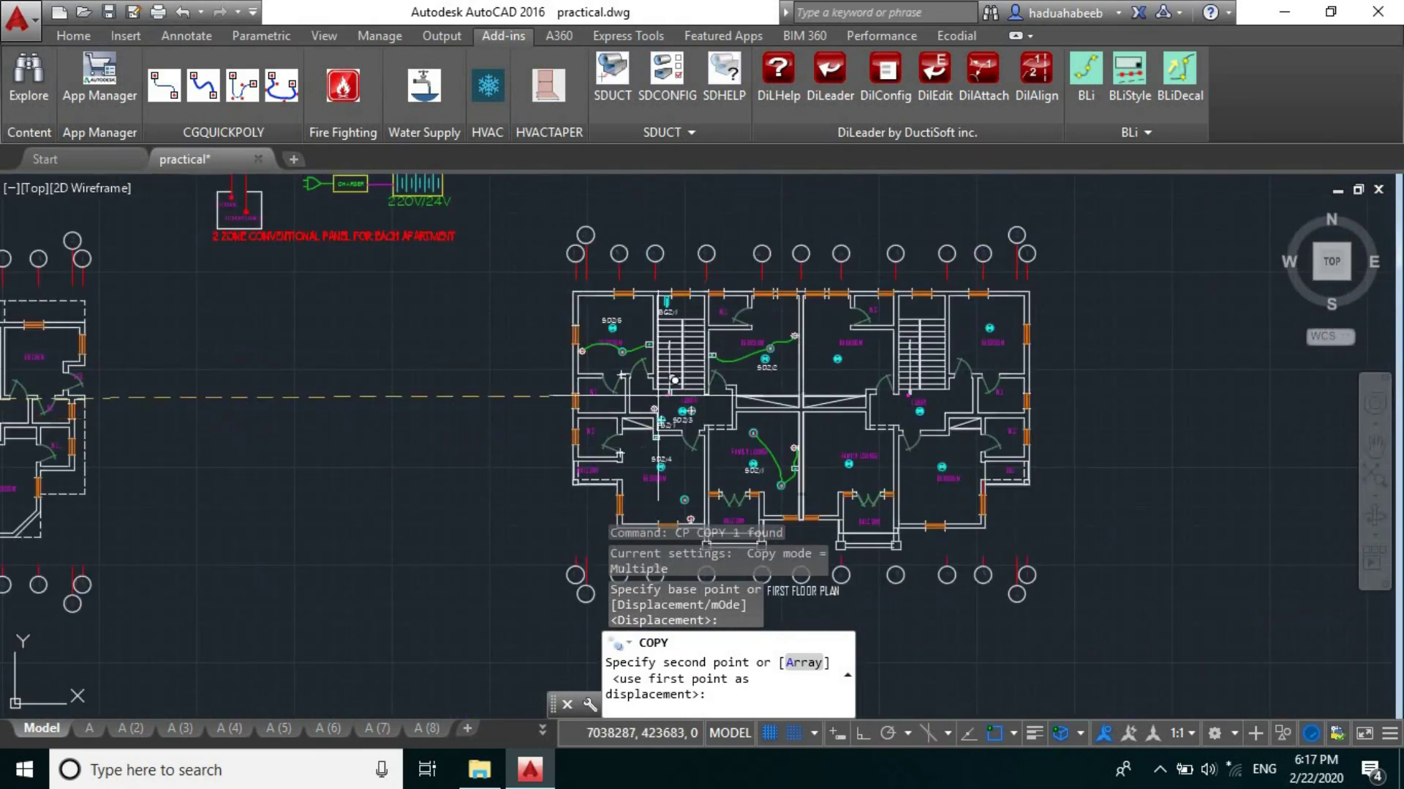
pyautogui.scroll(2, 696, 288)
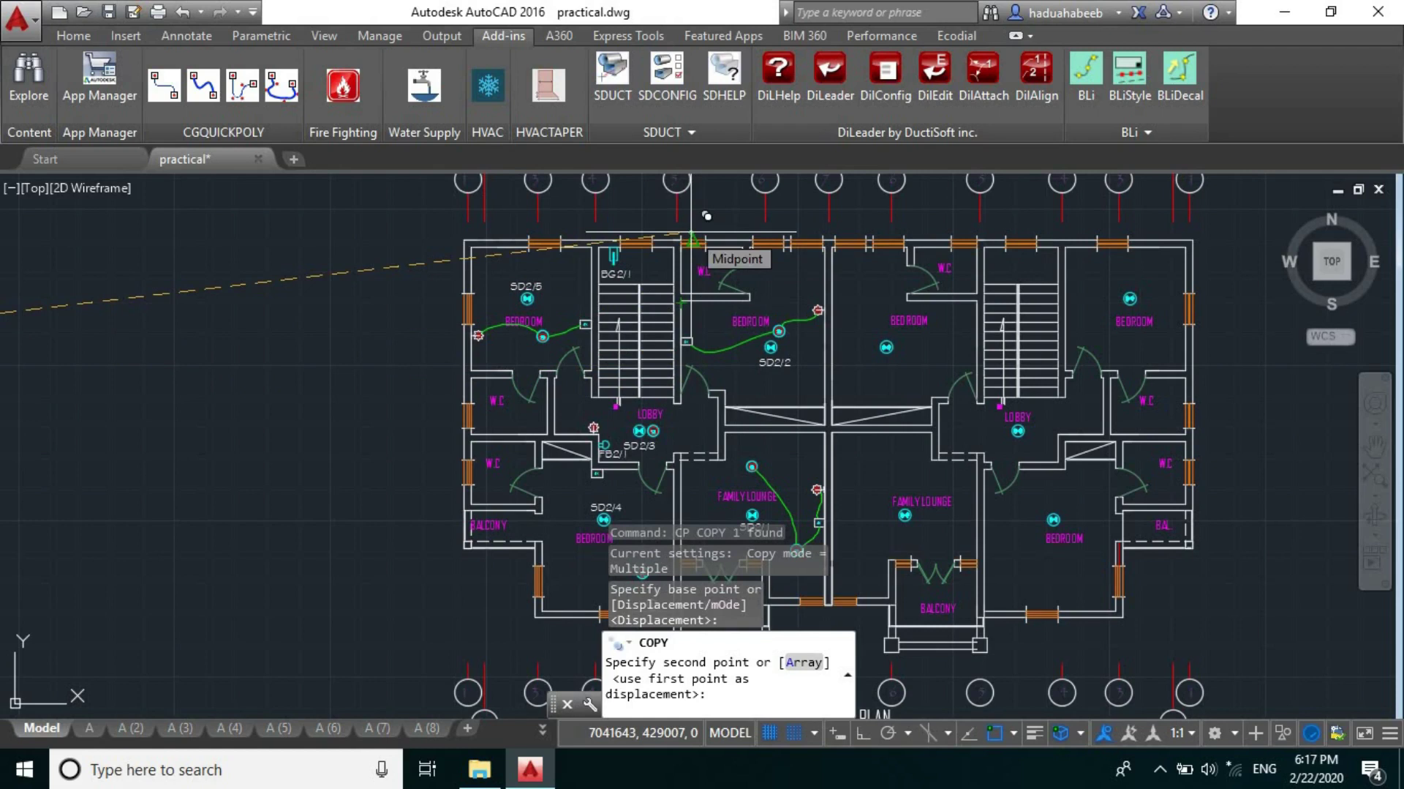
pyautogui.scroll(5, 635, 401)
pyautogui.scroll(-1, 635, 401)
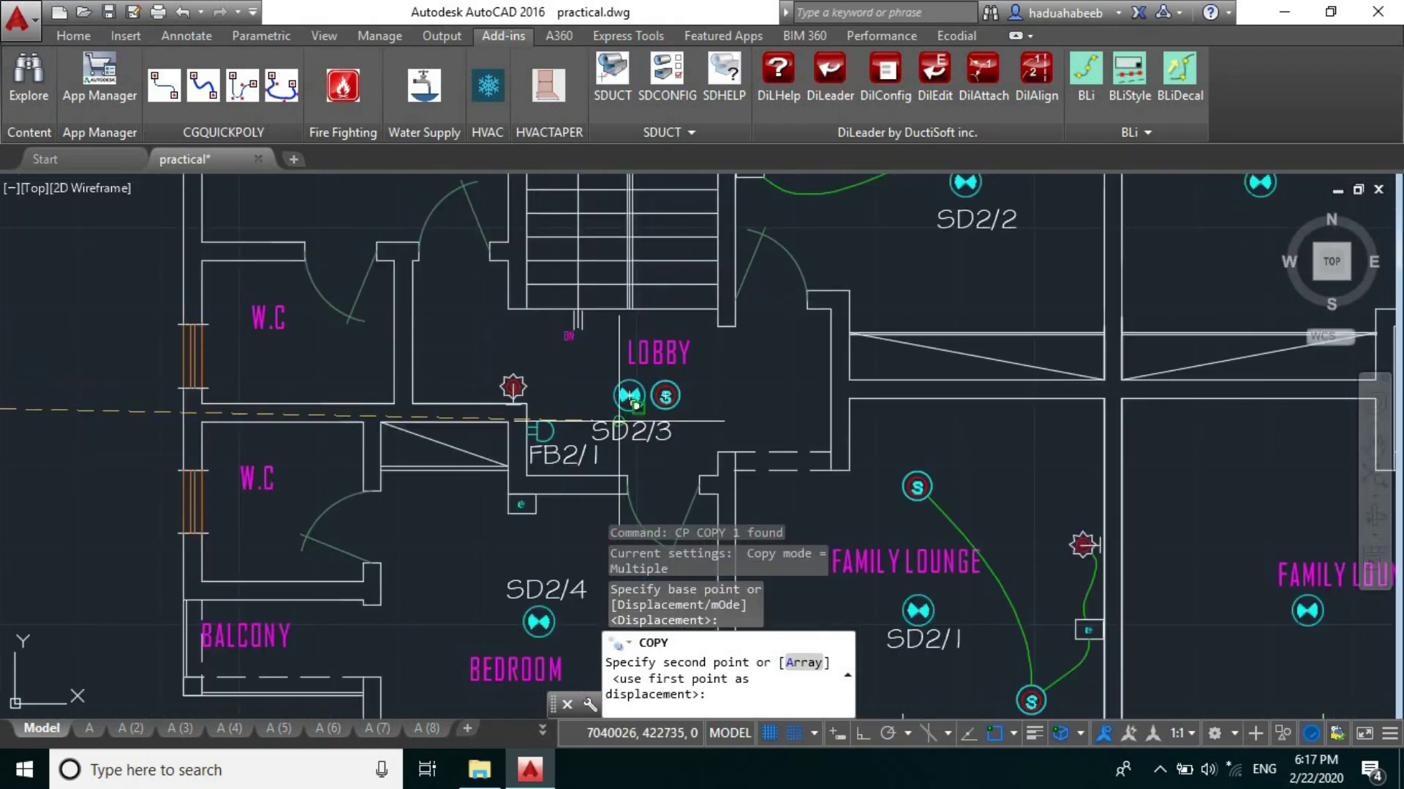
pyautogui.scroll(-2, 630, 399)
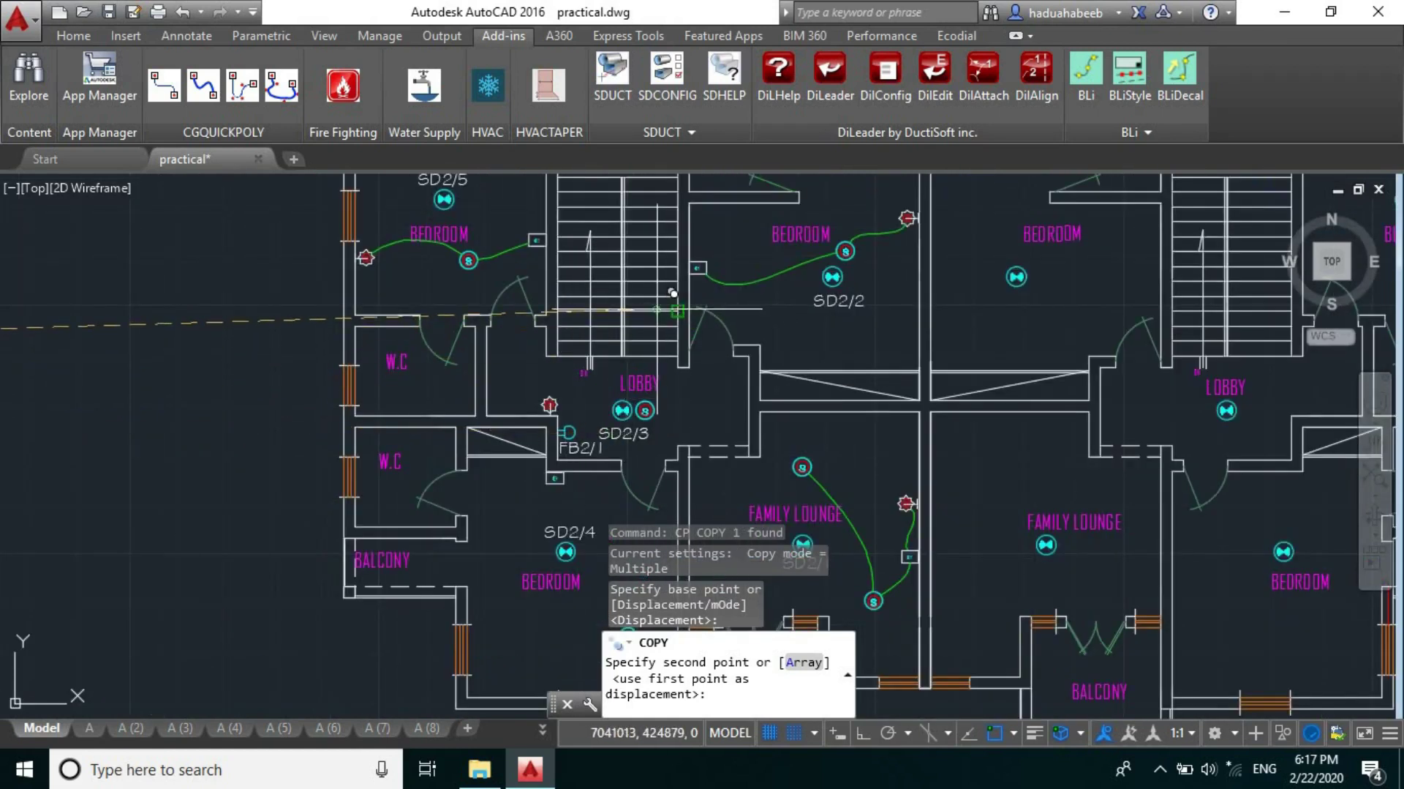
pyautogui.moveTo(673, 293); pyautogui.dragTo(675, 376, button='middle')
pyautogui.scroll(6, 683, 404)
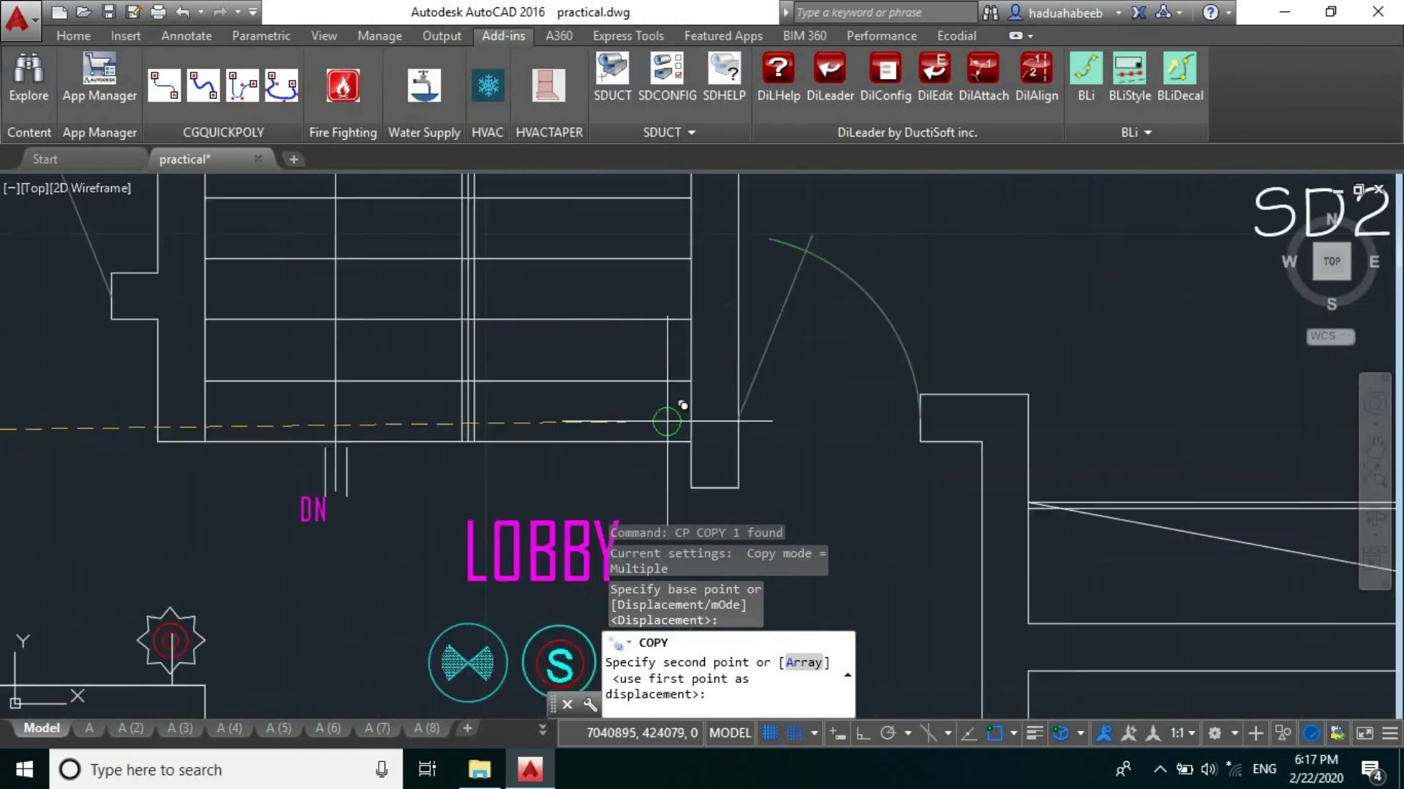
pyautogui.scroll(1, 670, 421)
pyautogui.click(704, 454)
pyautogui.press('Escape')
pyautogui.scroll(-3, 714, 307)
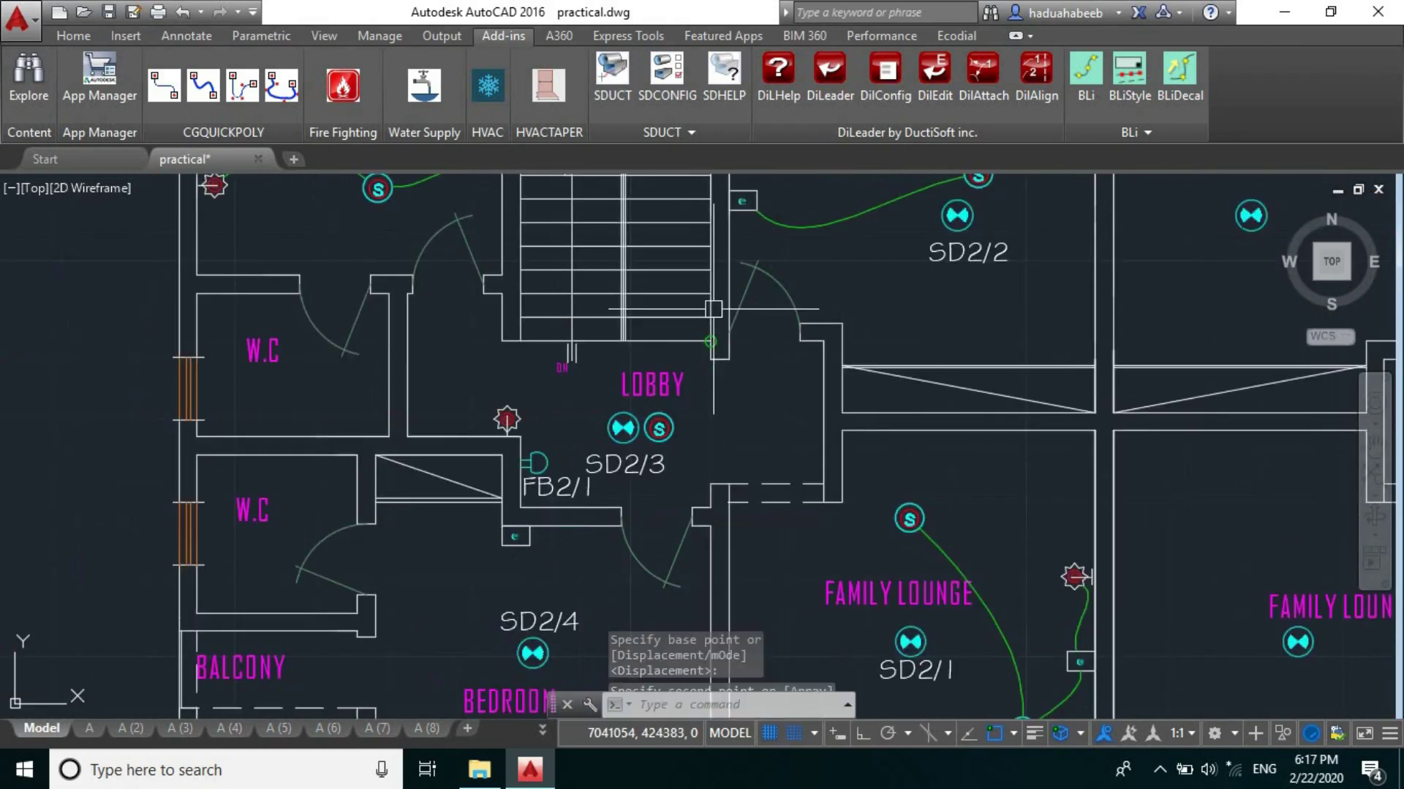
# - Draw a CGQUICK_SPLINE wire from the SD2/5 bedroom's amplifier outlet to the SD2/4 bedroom's outlet on the first floor
pyautogui.scroll(-2, 714, 309)
pyautogui.scroll(3, 543, 297)
pyautogui.moveTo(841, 349); pyautogui.dragTo(717, 383, button='middle')
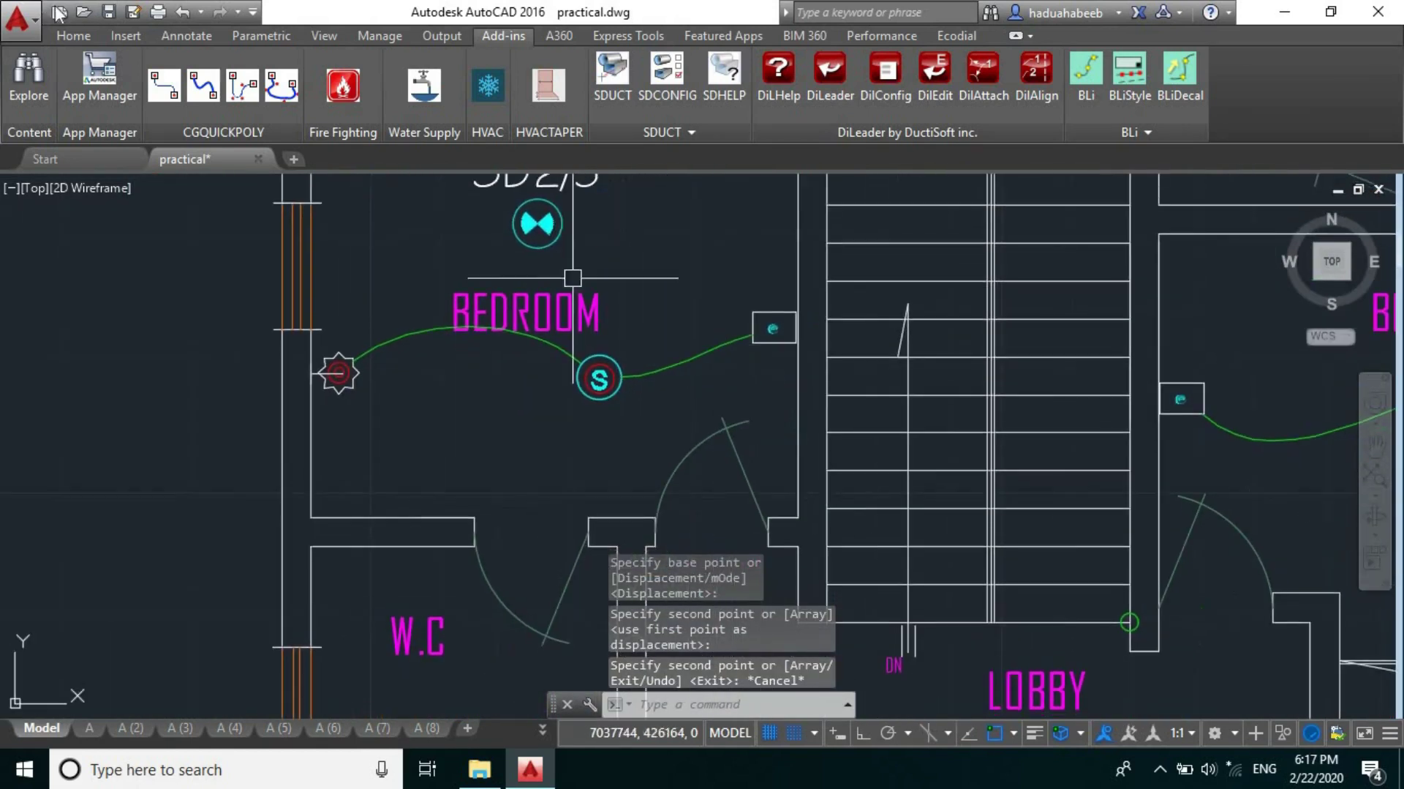
pyautogui.click(196, 91)
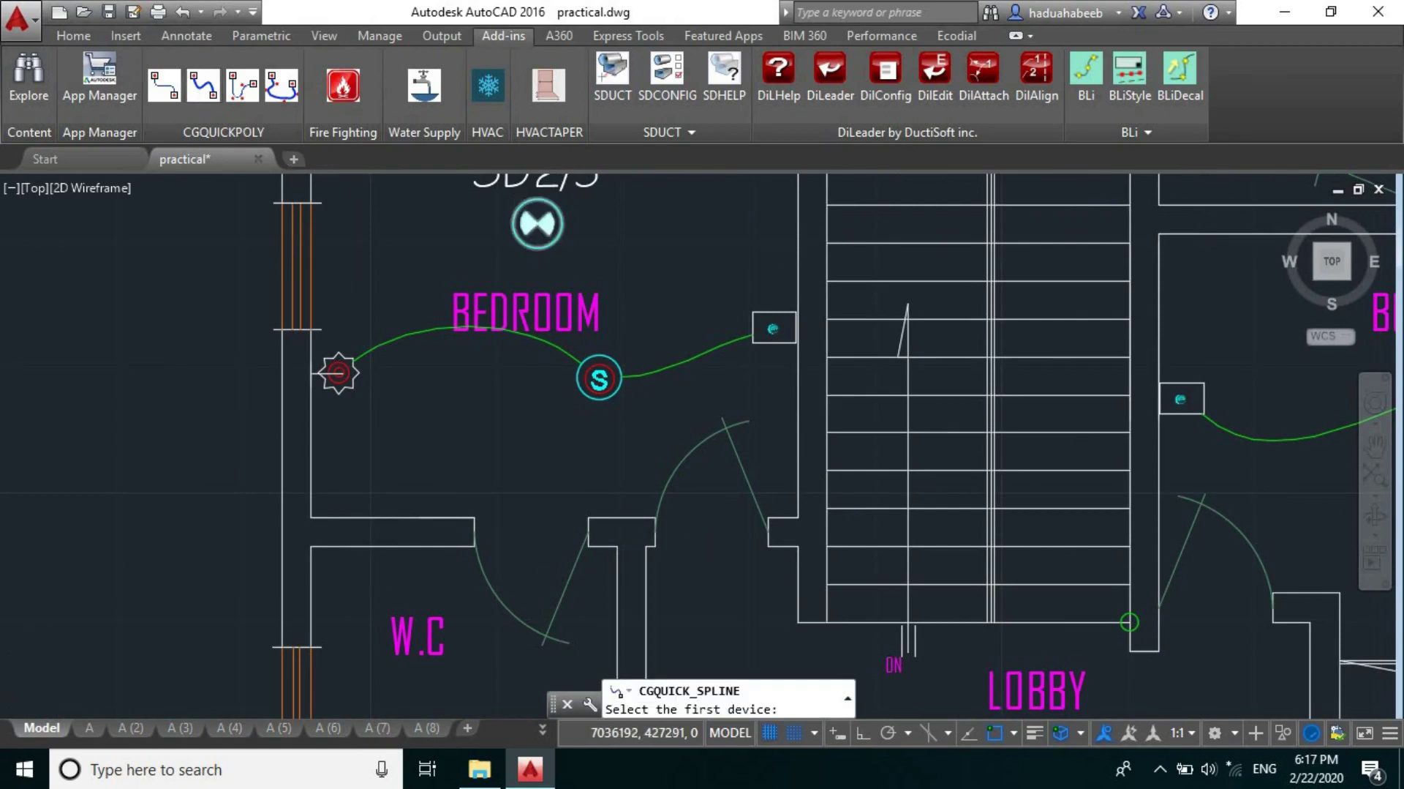
pyautogui.scroll(-2, 527, 205)
pyautogui.scroll(4, 684, 280)
pyautogui.click(747, 319)
pyautogui.scroll(-3, 742, 319)
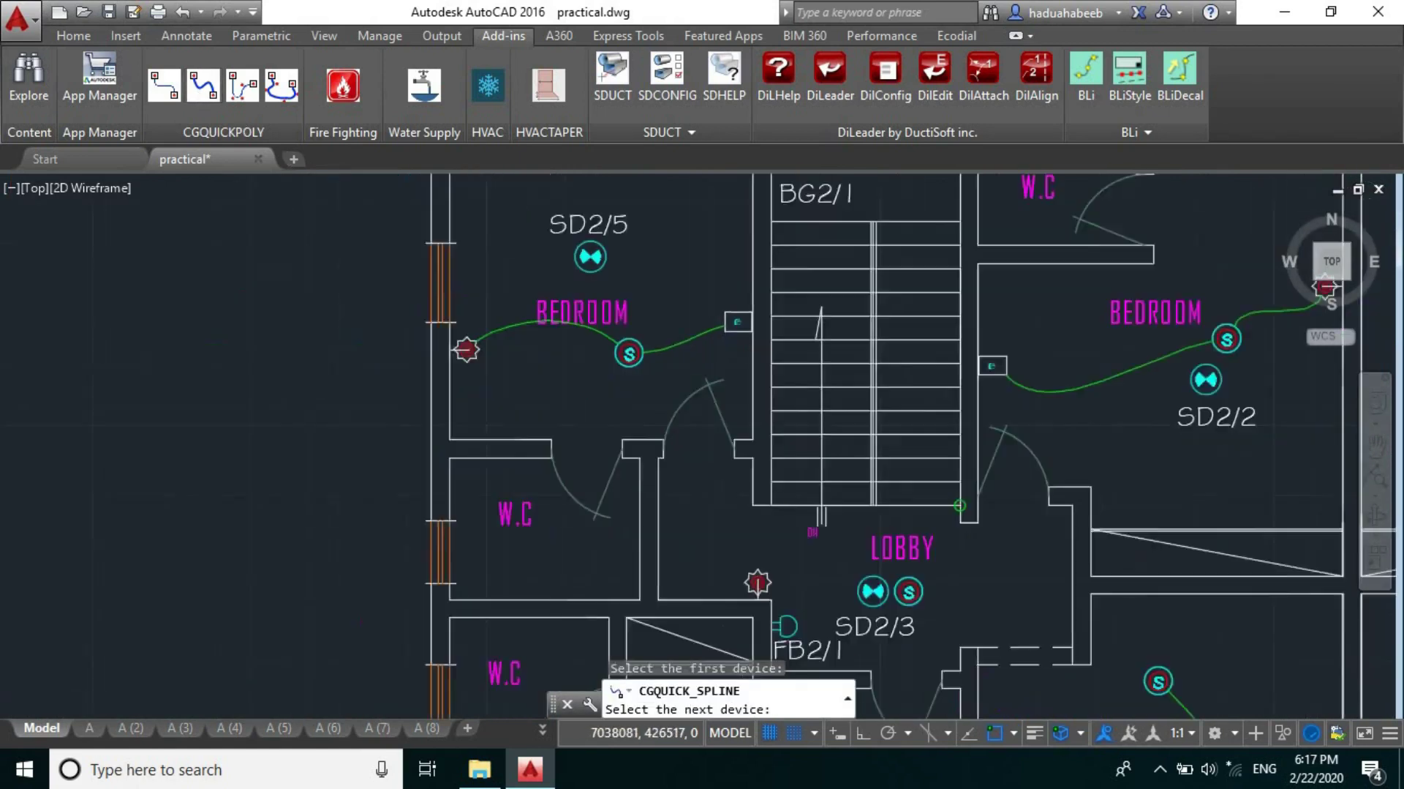
pyautogui.scroll(4, 747, 562)
pyautogui.scroll(-4, 730, 354)
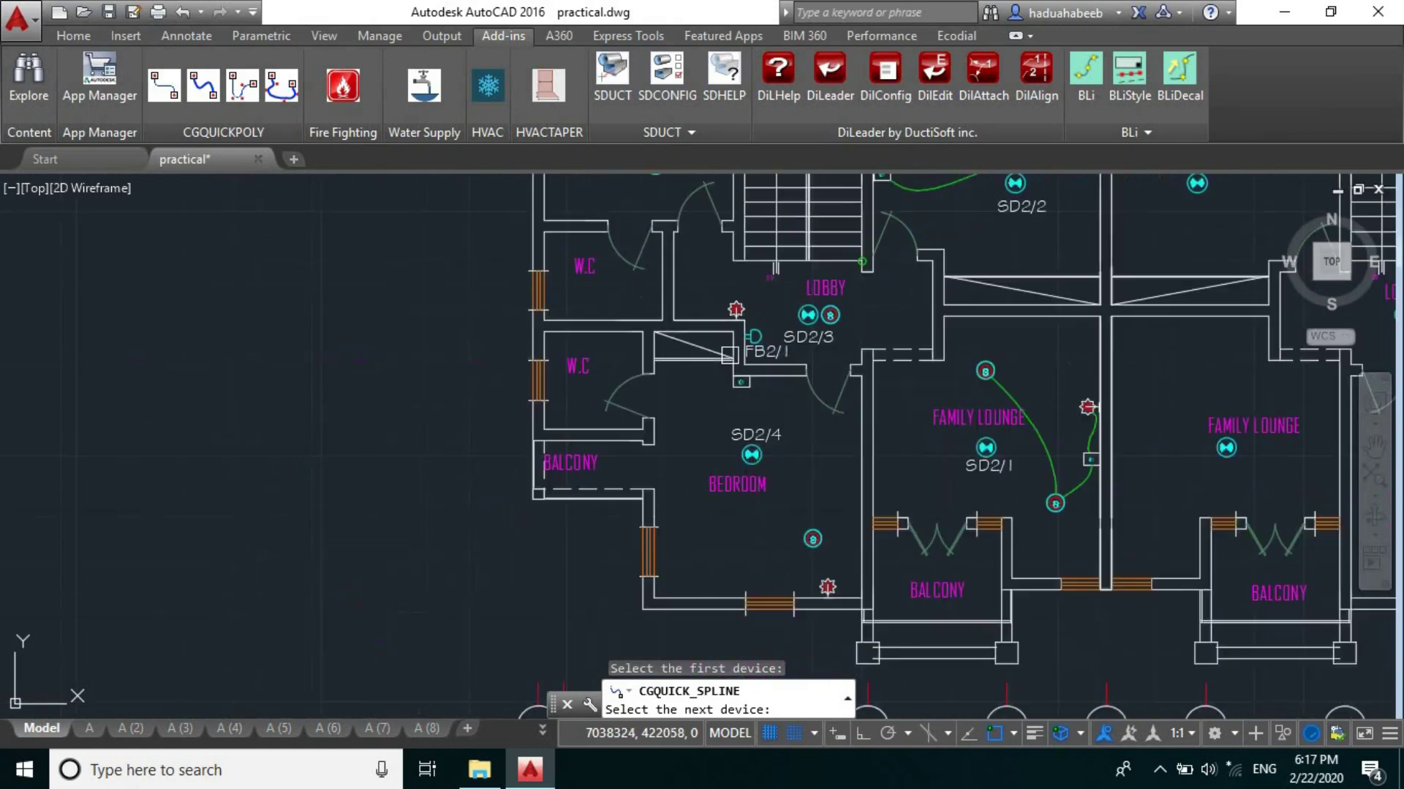
pyautogui.scroll(4, 752, 422)
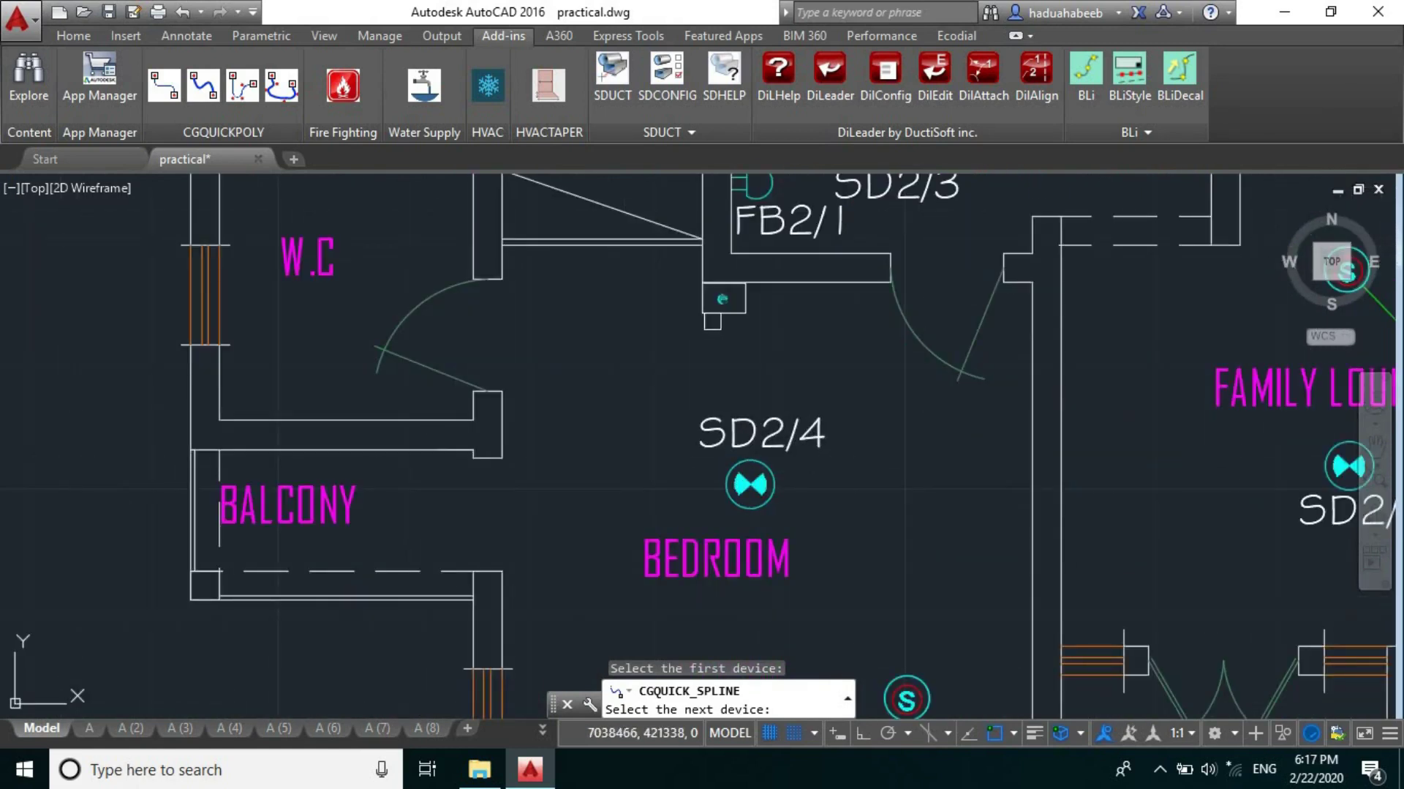
pyautogui.click(712, 321)
# - Continue the wiring from the SD2/4 bedroom's outlet to the left family lounge's outlet and on to the SD2/2 bedroom's outlet
pyautogui.scroll(-5, 681, 391)
pyautogui.scroll(4, 826, 407)
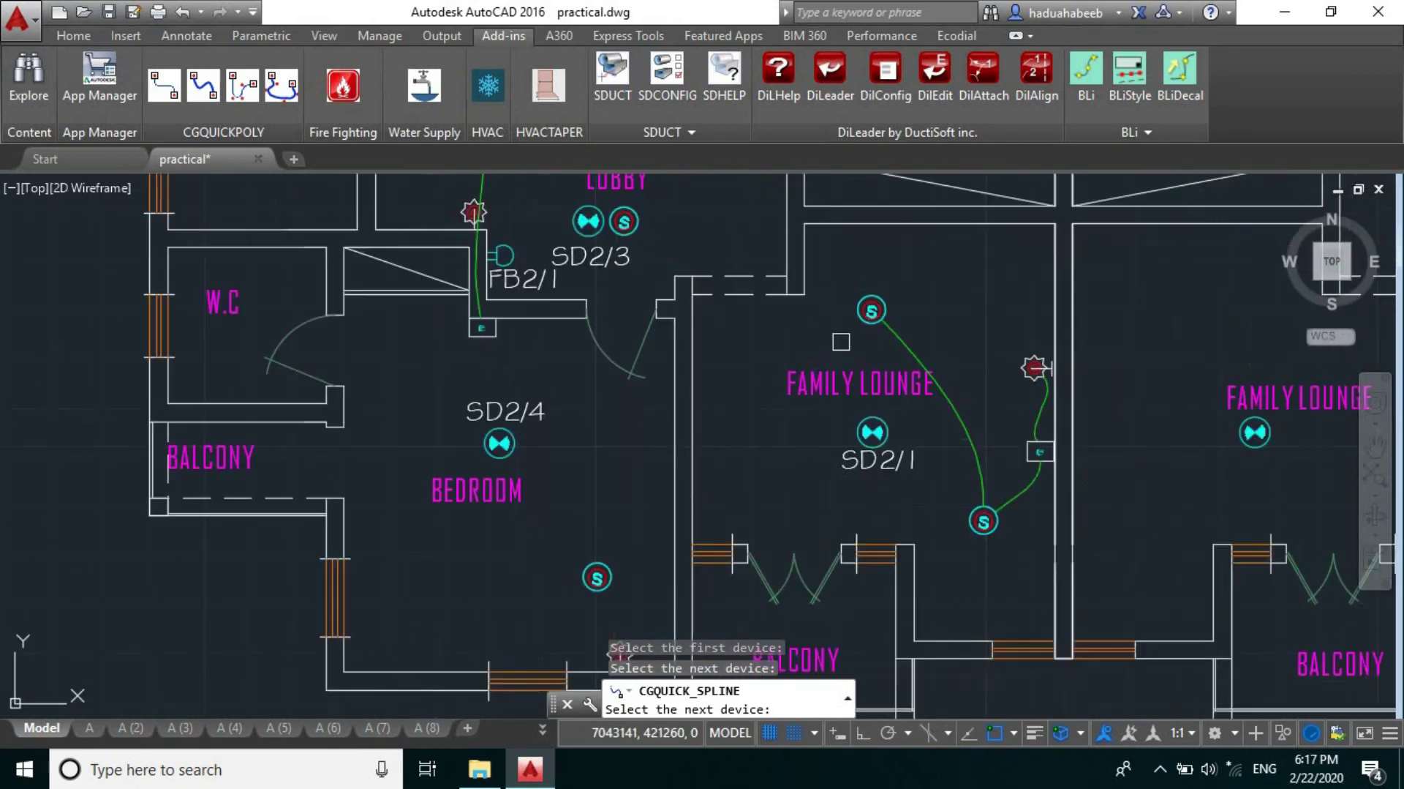
pyautogui.scroll(4, 1006, 448)
pyautogui.click(1040, 452)
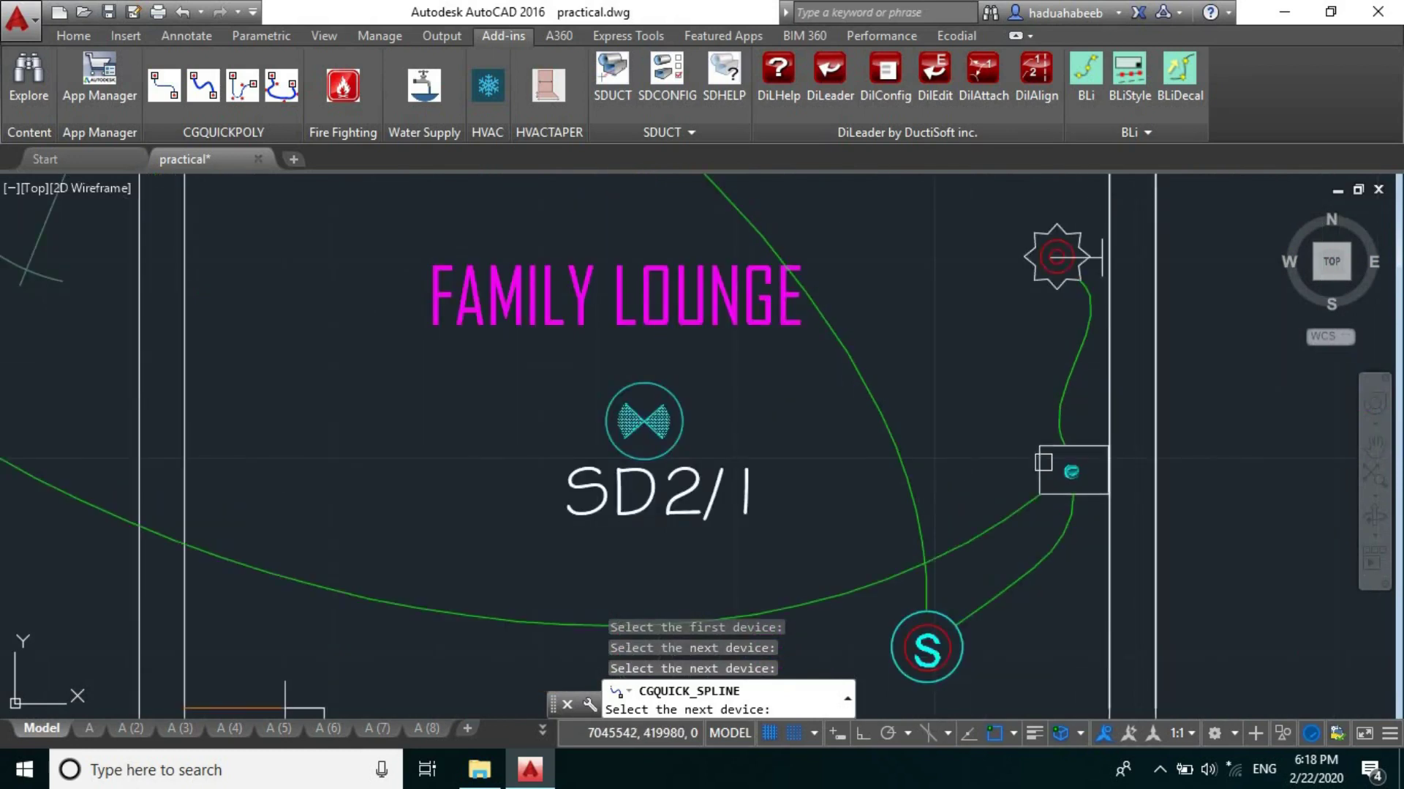
pyautogui.scroll(-6, 1068, 472)
pyautogui.scroll(4, 995, 397)
pyautogui.scroll(2, 995, 398)
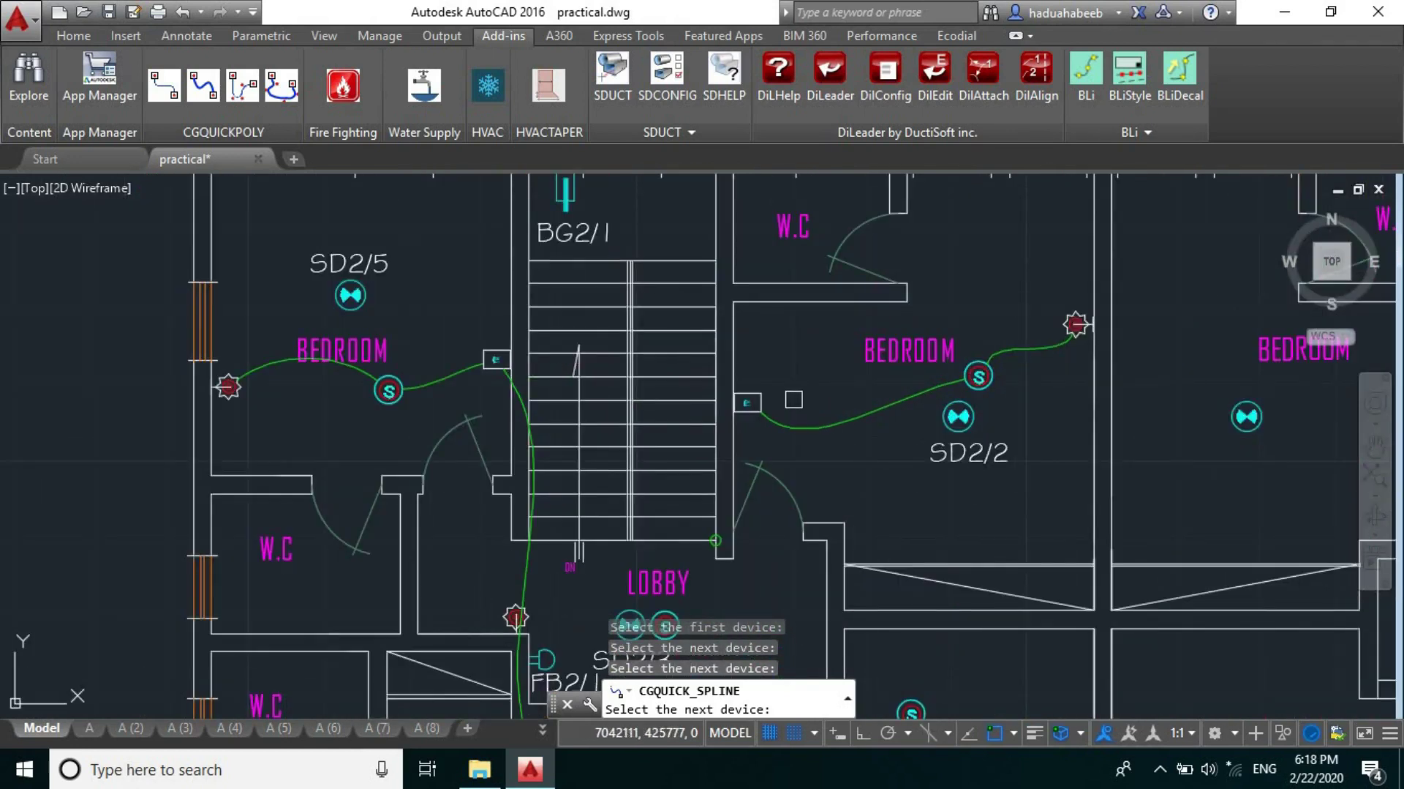
pyautogui.press('Escape')
pyautogui.scroll(-3, 732, 439)
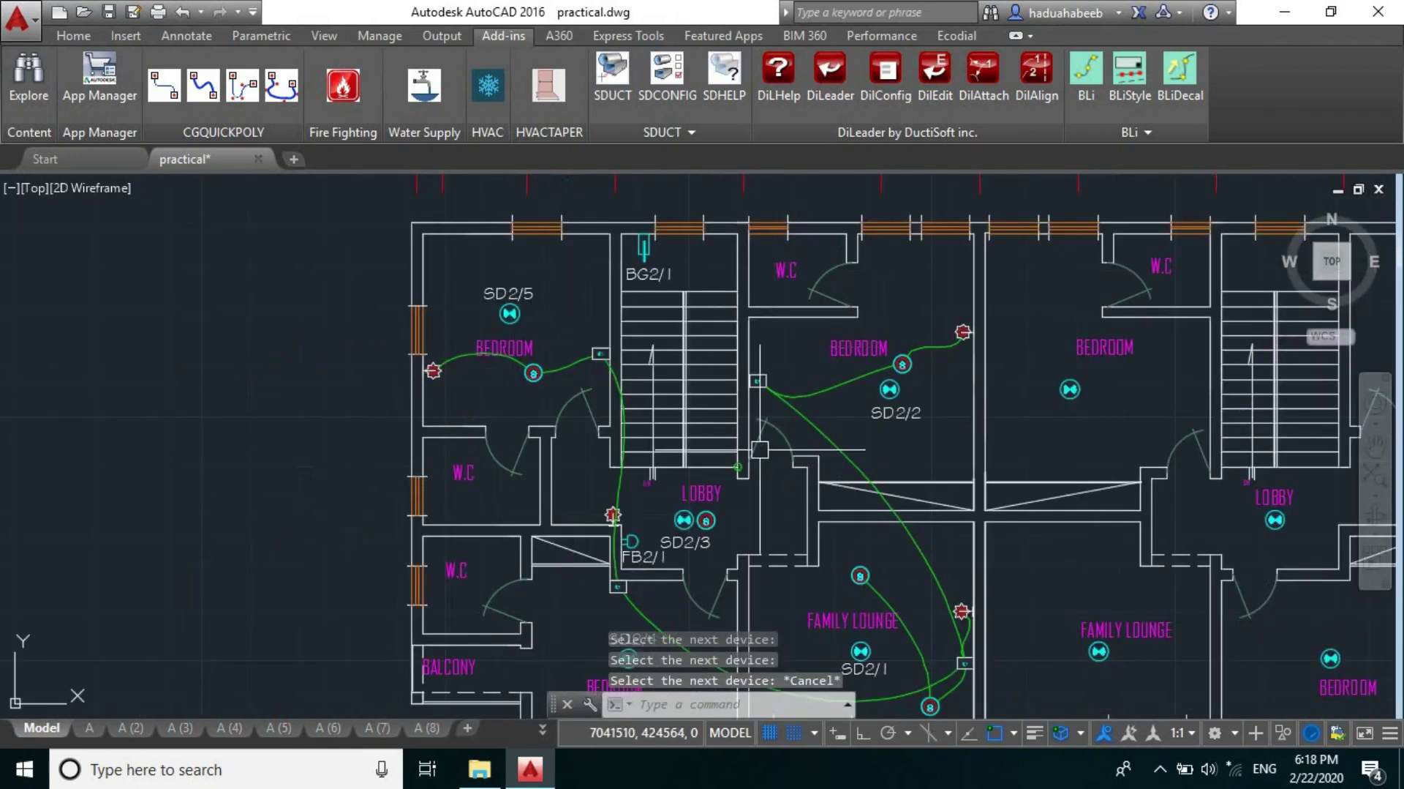
# - Draw a three-point arc from the centre of the first floor riser circle to the SD2/5 bedroom's amplifier outlet
pyautogui.scroll(3, 702, 498)
pyautogui.scroll(2, 692, 501)
pyautogui.scroll(2, 691, 485)
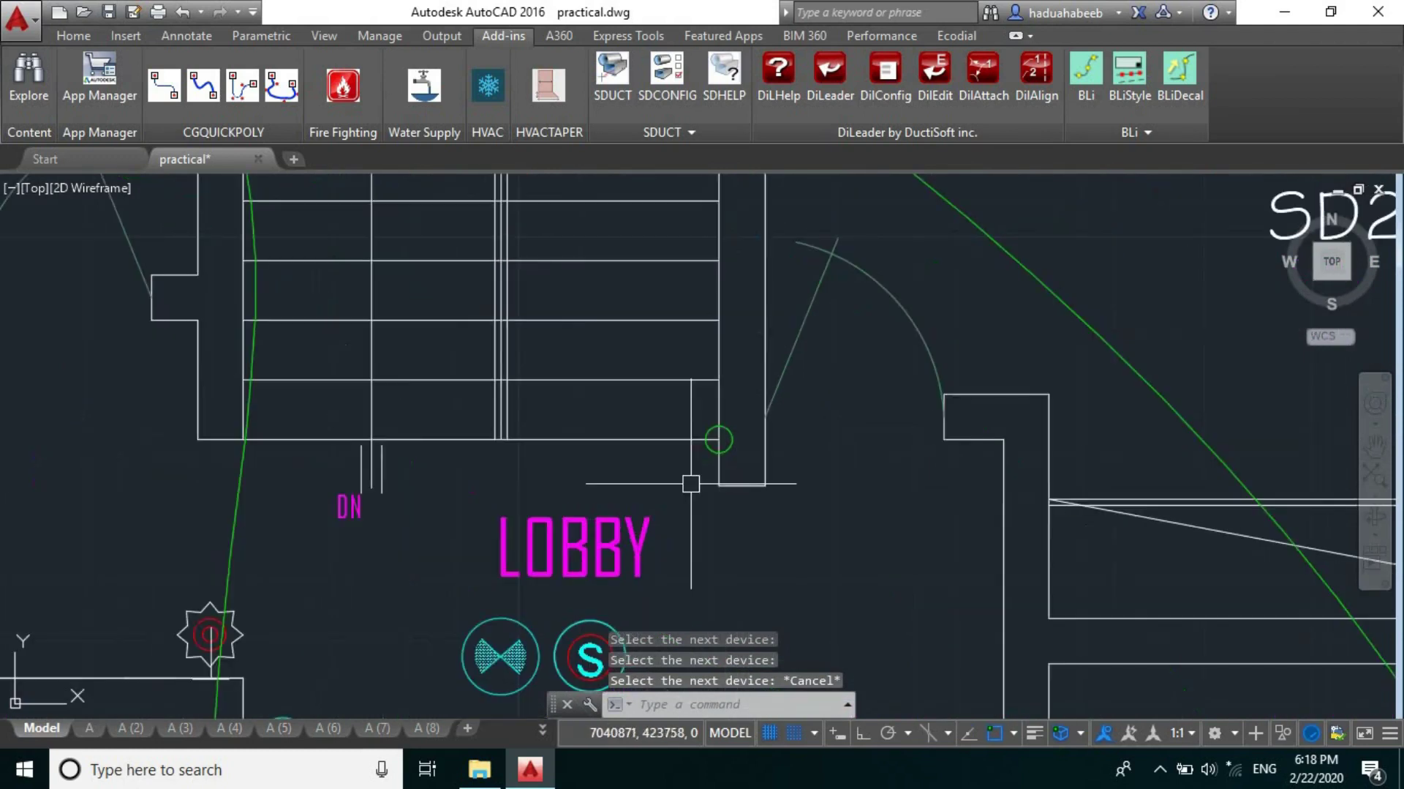
pyautogui.click(70, 36)
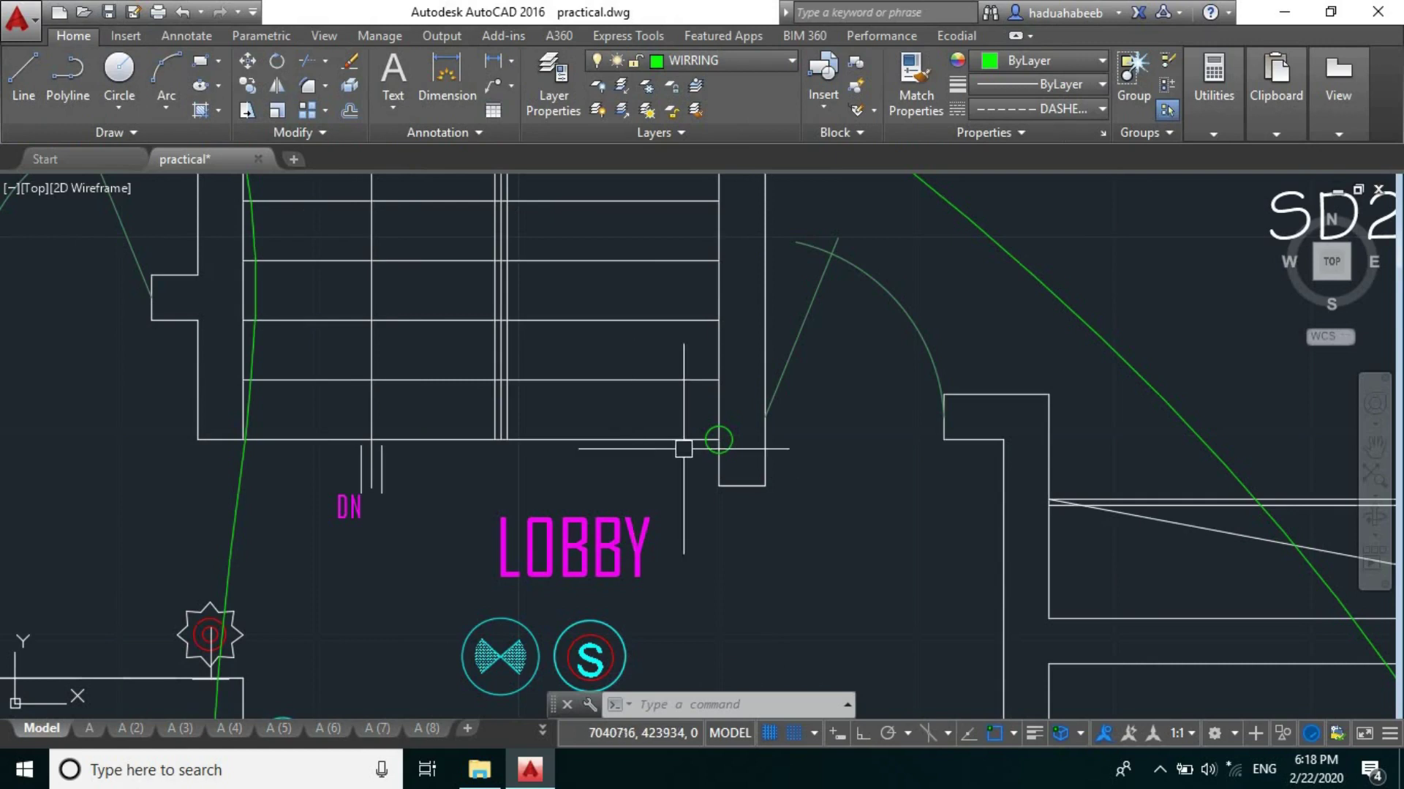
pyautogui.click(173, 63)
pyautogui.scroll(4, 617, 446)
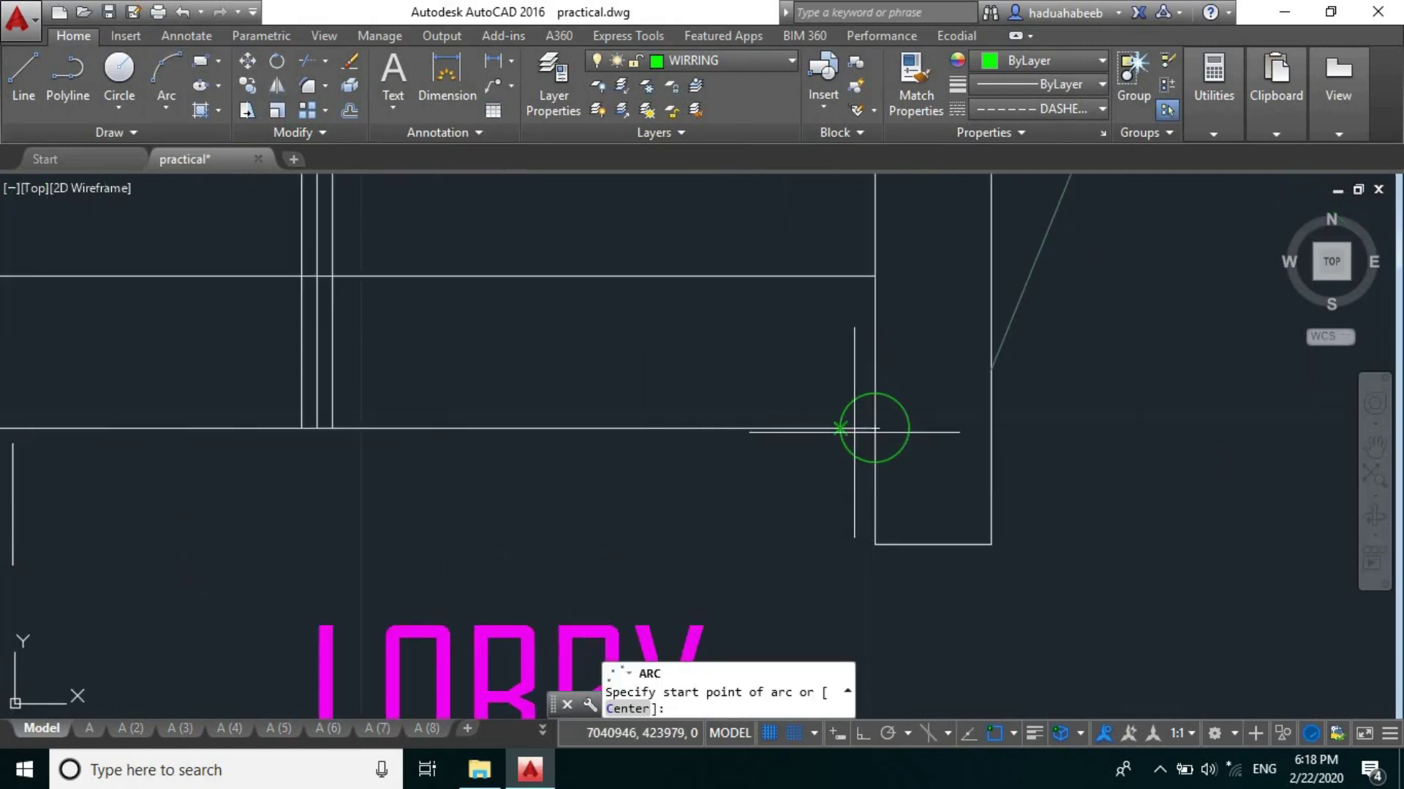
pyautogui.click(875, 428)
pyautogui.scroll(-4, 875, 427)
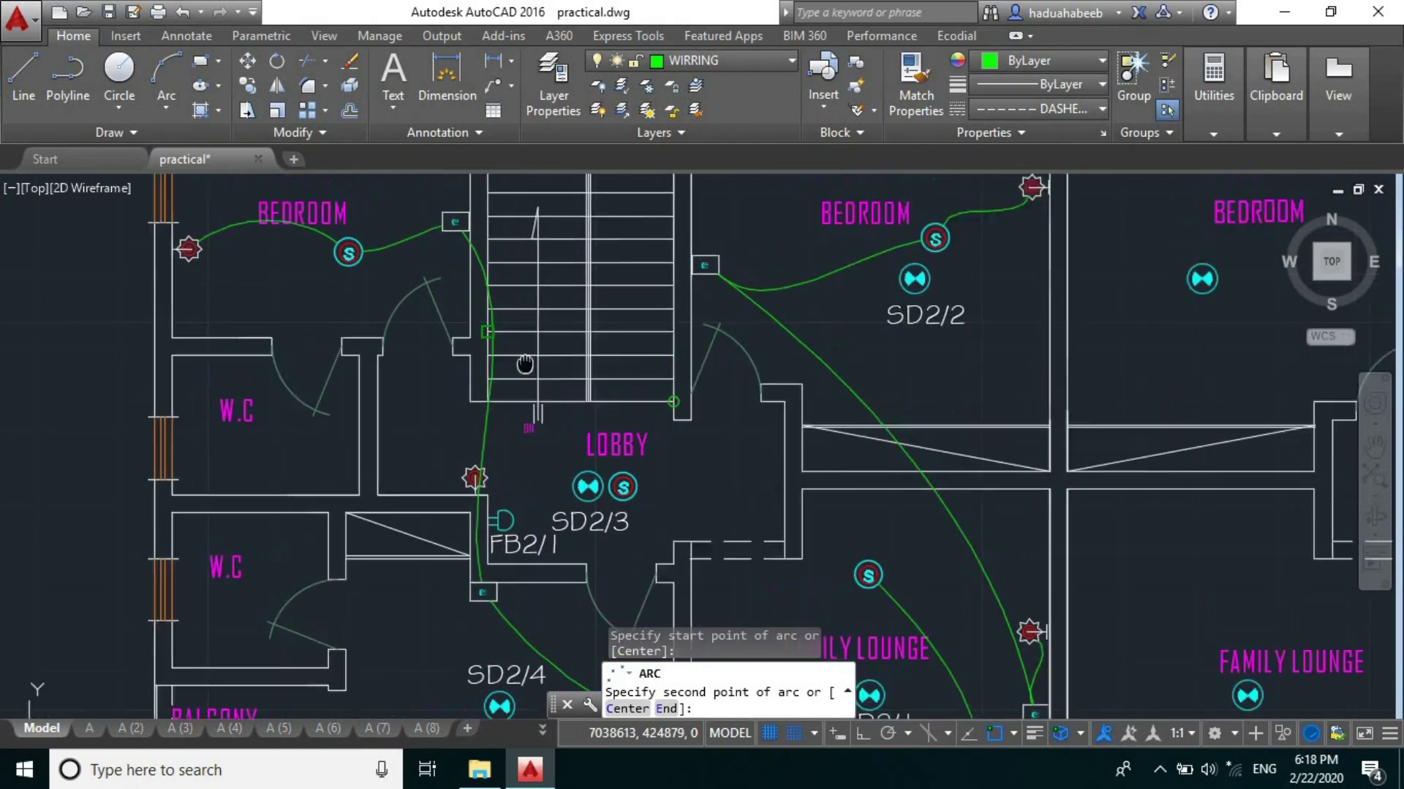
pyautogui.scroll(2, 774, 573)
pyautogui.scroll(1, 527, 329)
pyautogui.click(526, 363)
pyautogui.scroll(3, 387, 266)
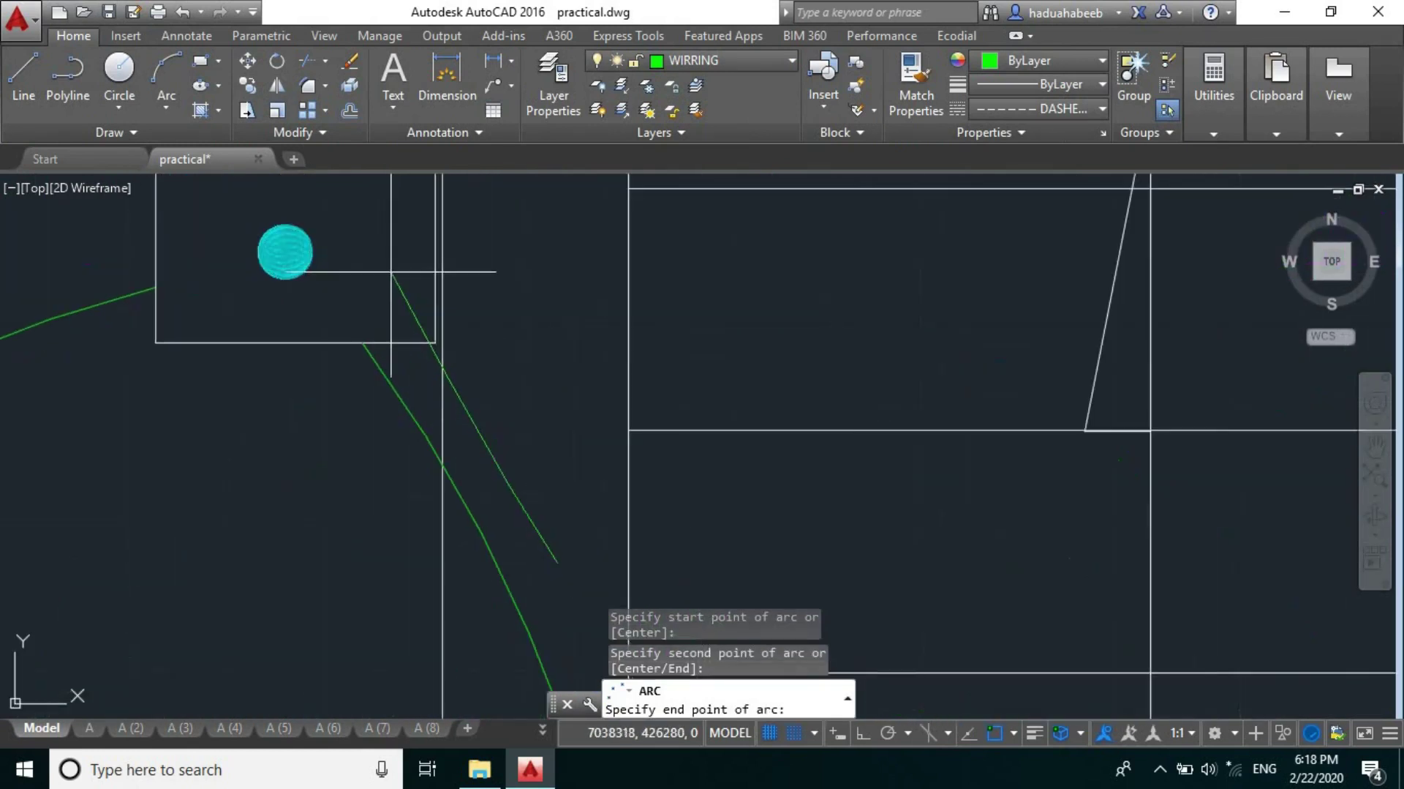
pyautogui.click(364, 343)
pyautogui.press('Escape')
# - Match the dashed arc's properties onto the wire linking the SD2/5 and SD2/4 bedroom outlets on the first floor
pyautogui.scroll(-5, 526, 283)
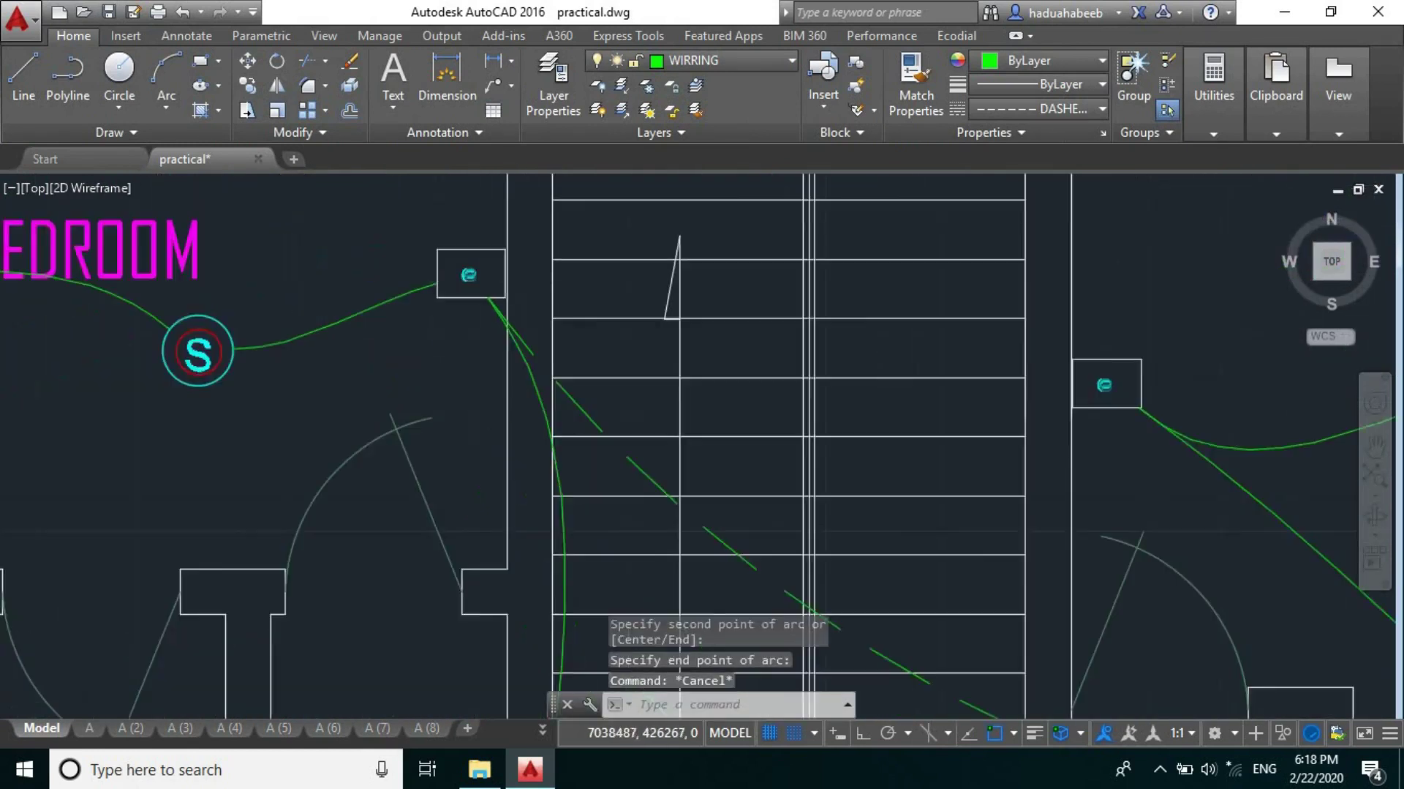
pyautogui.moveTo(707, 455); pyautogui.dragTo(658, 358, button='middle')
pyautogui.scroll(6, 611, 351)
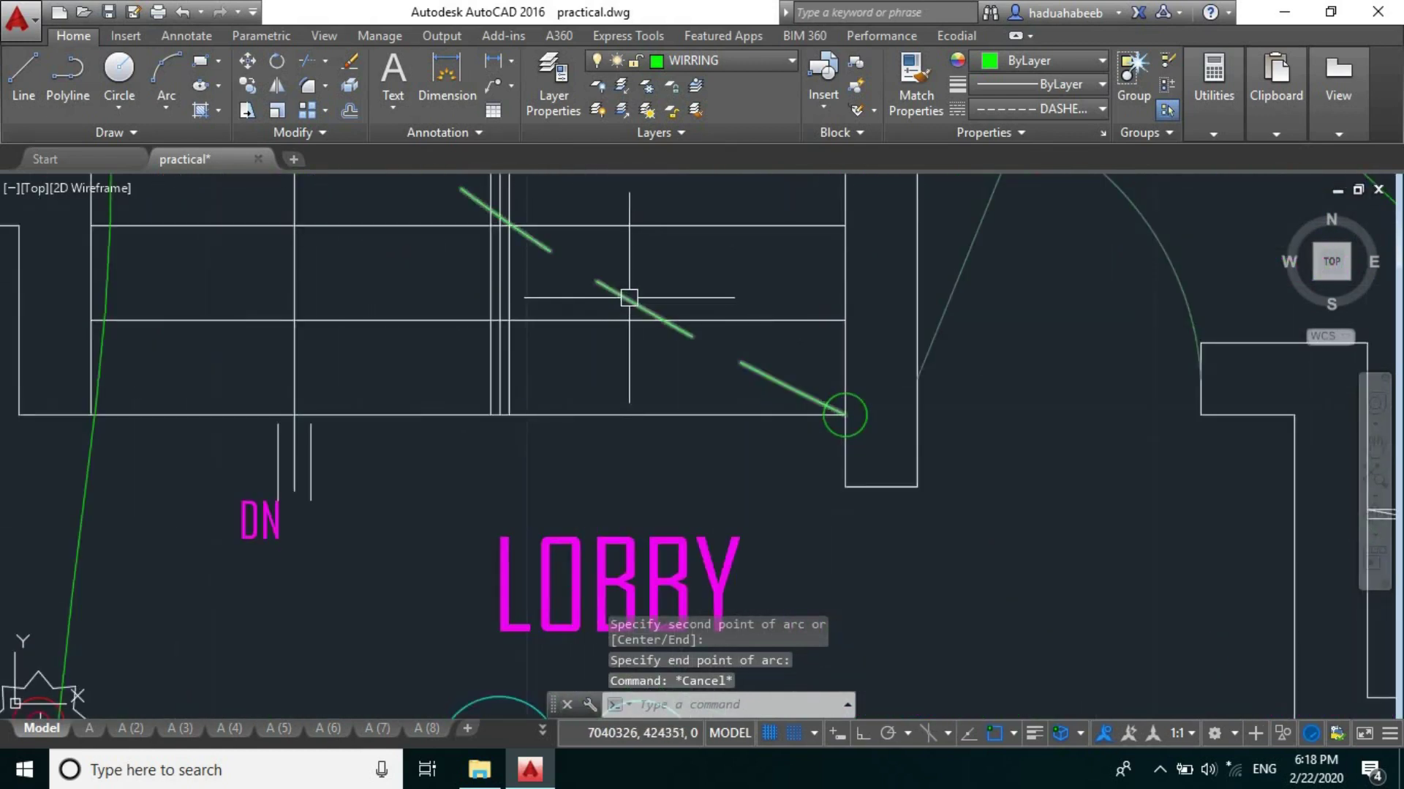
pyautogui.click(629, 298)
pyautogui.write('ma')
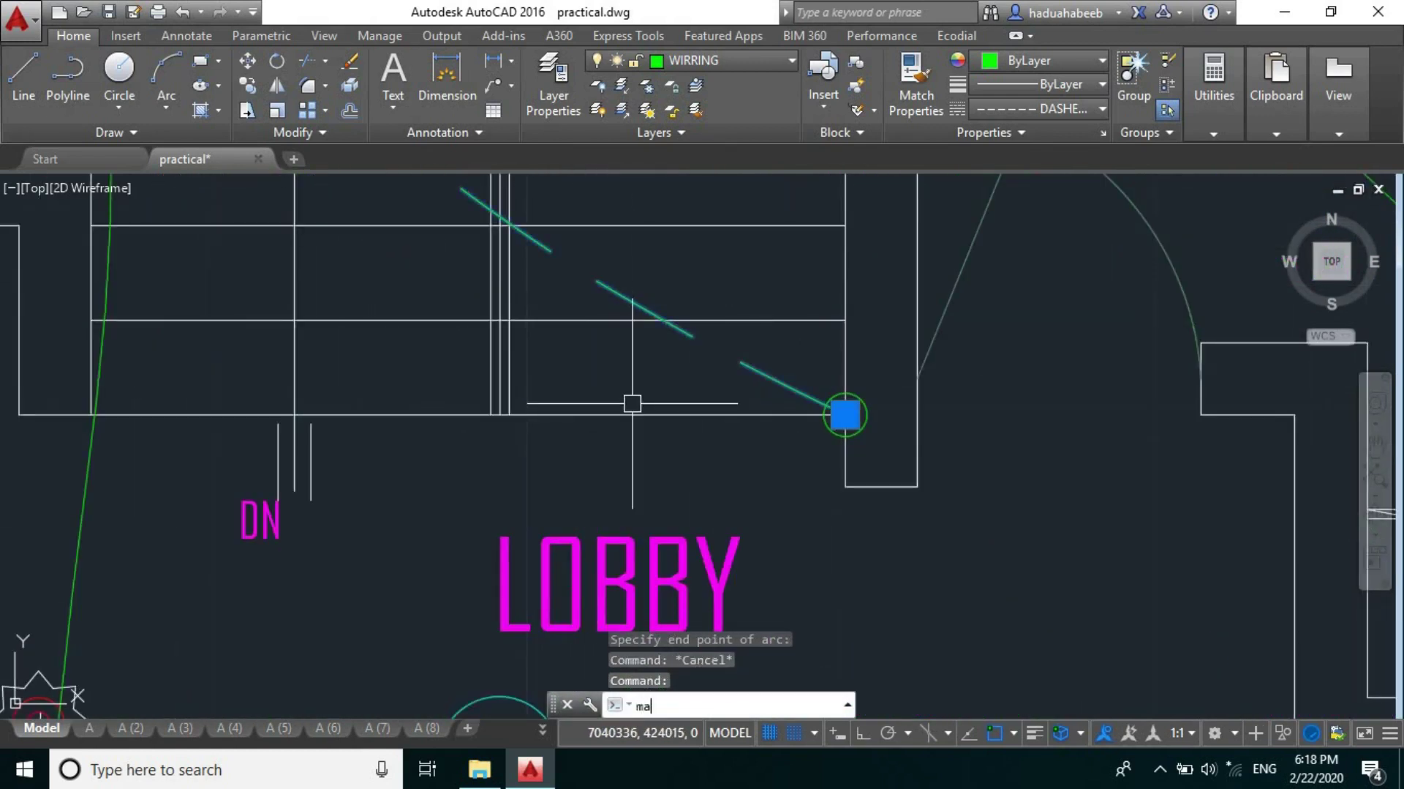
pyautogui.press('Return')
pyautogui.scroll(-5, 585, 355)
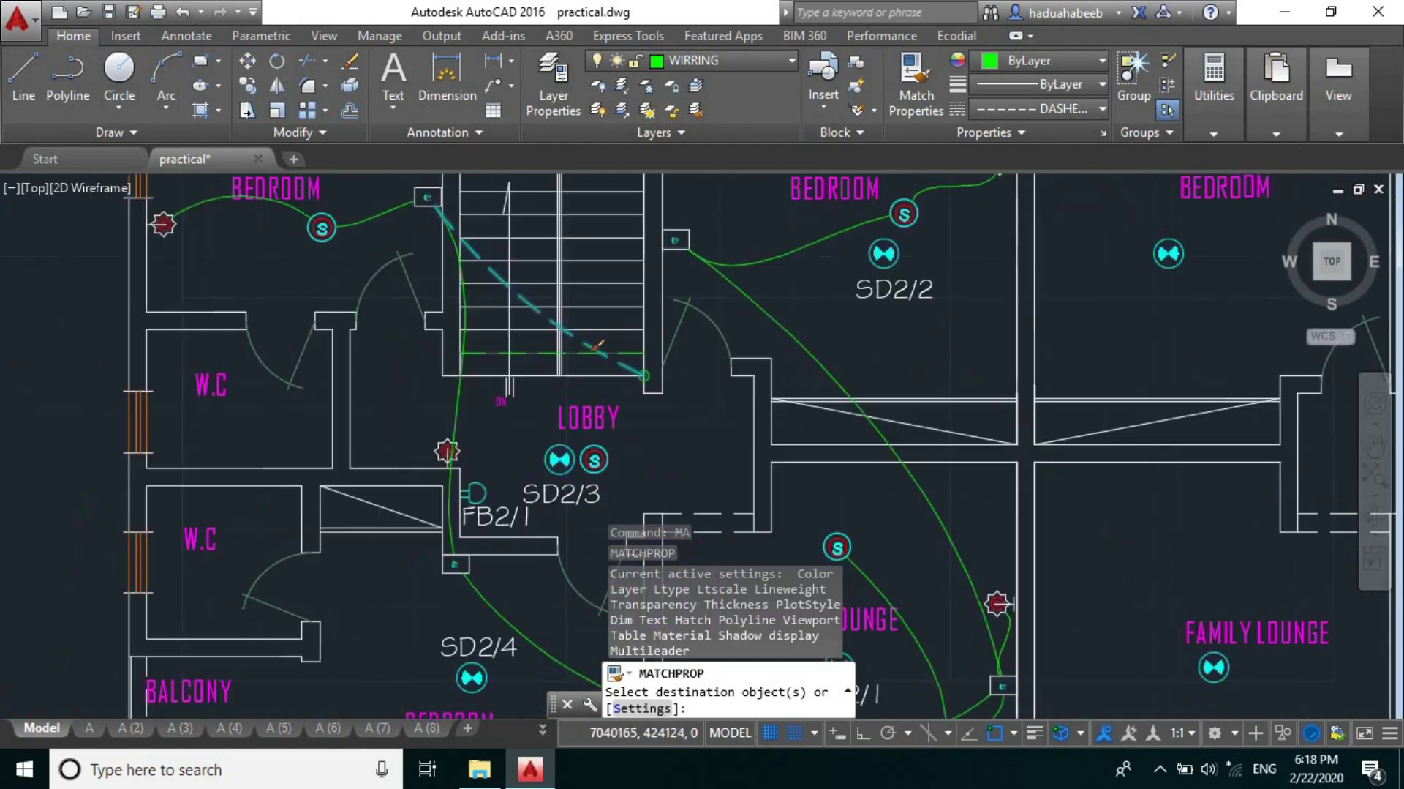
pyautogui.scroll(3, 465, 416)
pyautogui.click(442, 414)
# - Apply the matched dashed properties to the two wires linking the left family lounge's outlet to the SD2/4 and SD2/2 bedroom outlets
pyautogui.scroll(-4, 441, 414)
pyautogui.scroll(3, 556, 625)
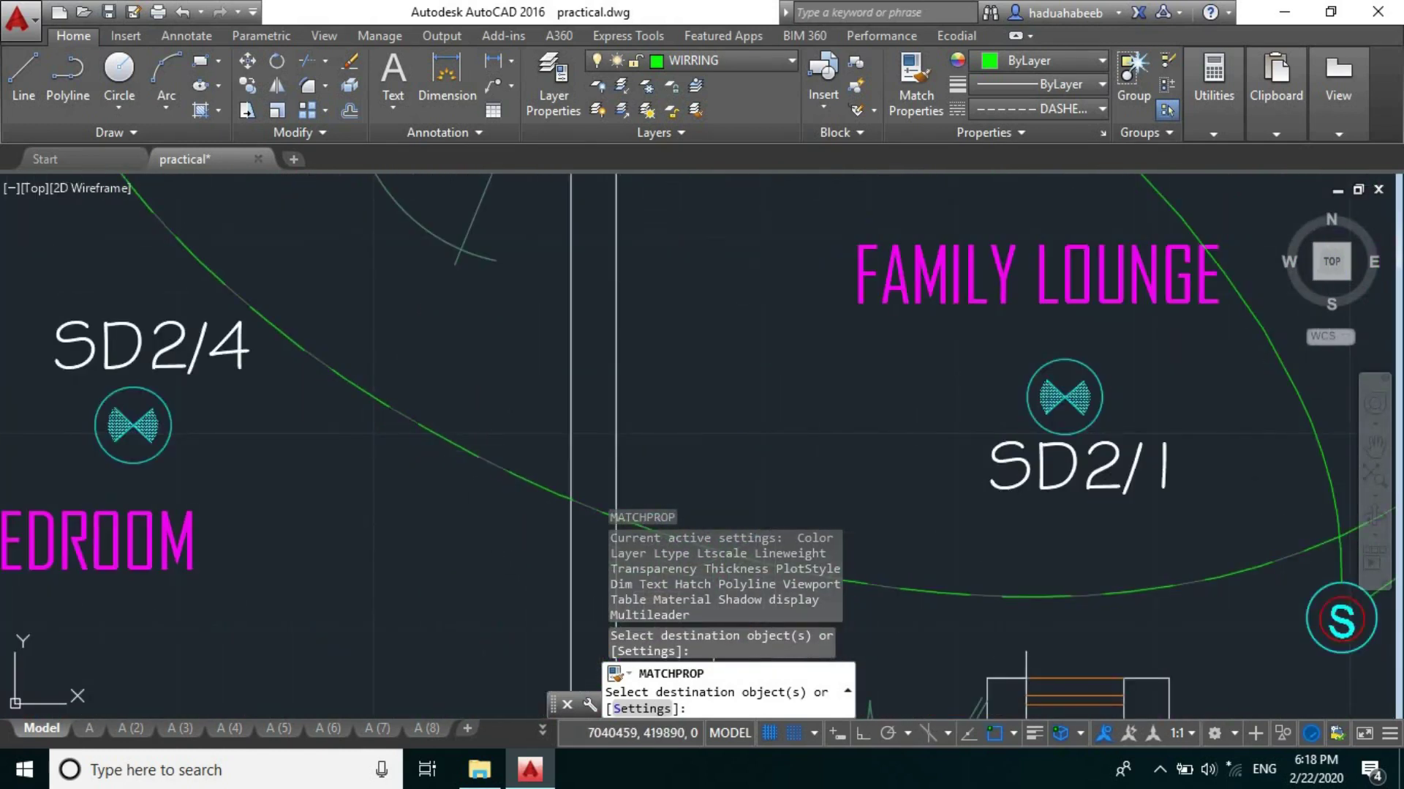
pyautogui.click(439, 452)
pyautogui.scroll(-3, 439, 455)
pyautogui.scroll(4, 646, 376)
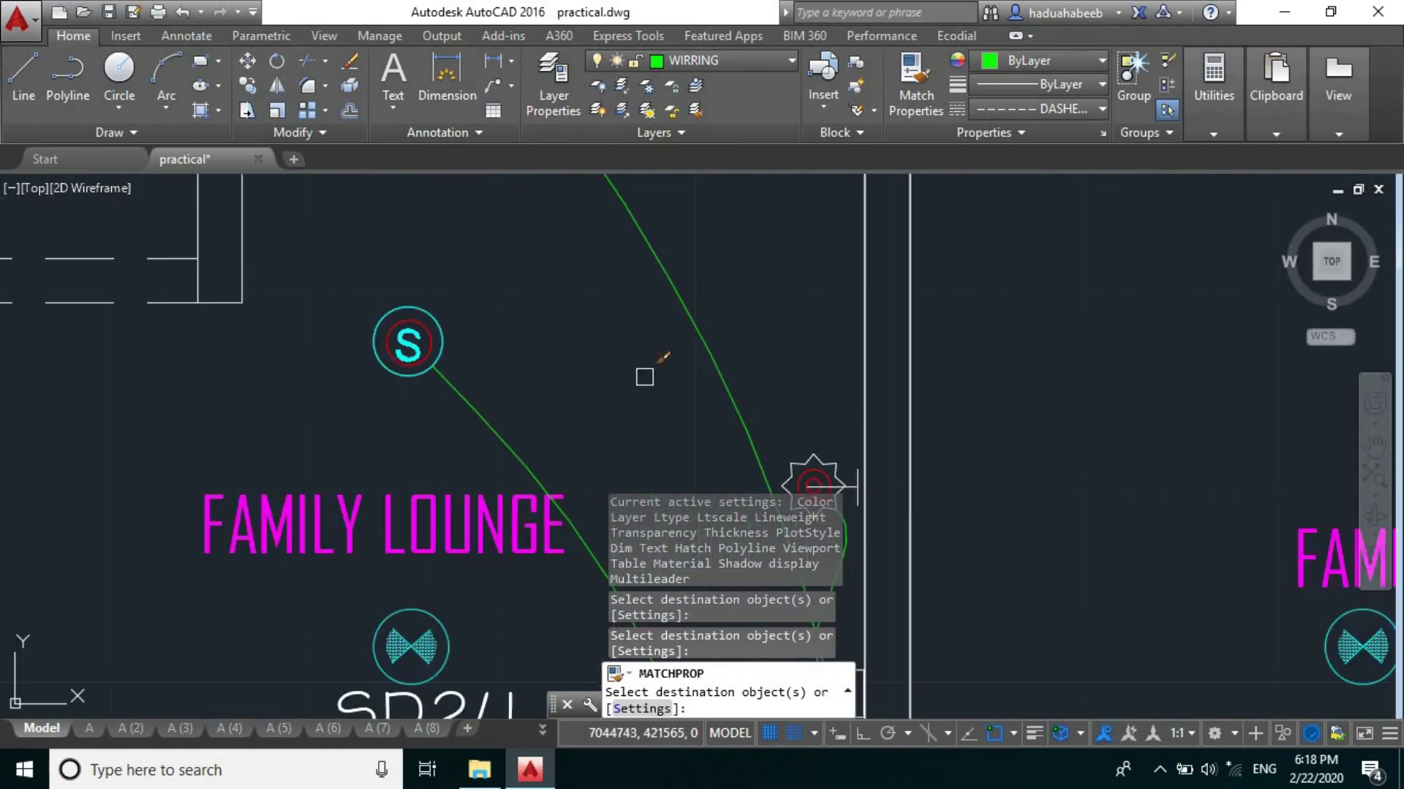
pyautogui.click(704, 376)
# - Apply the matched dashed properties to the left ground floor wires linking the riser circle and the lounge, bedroom and kitchen outlets
pyautogui.scroll(-5, 768, 395)
pyautogui.scroll(-3, 871, 260)
pyautogui.scroll(7, 442, 457)
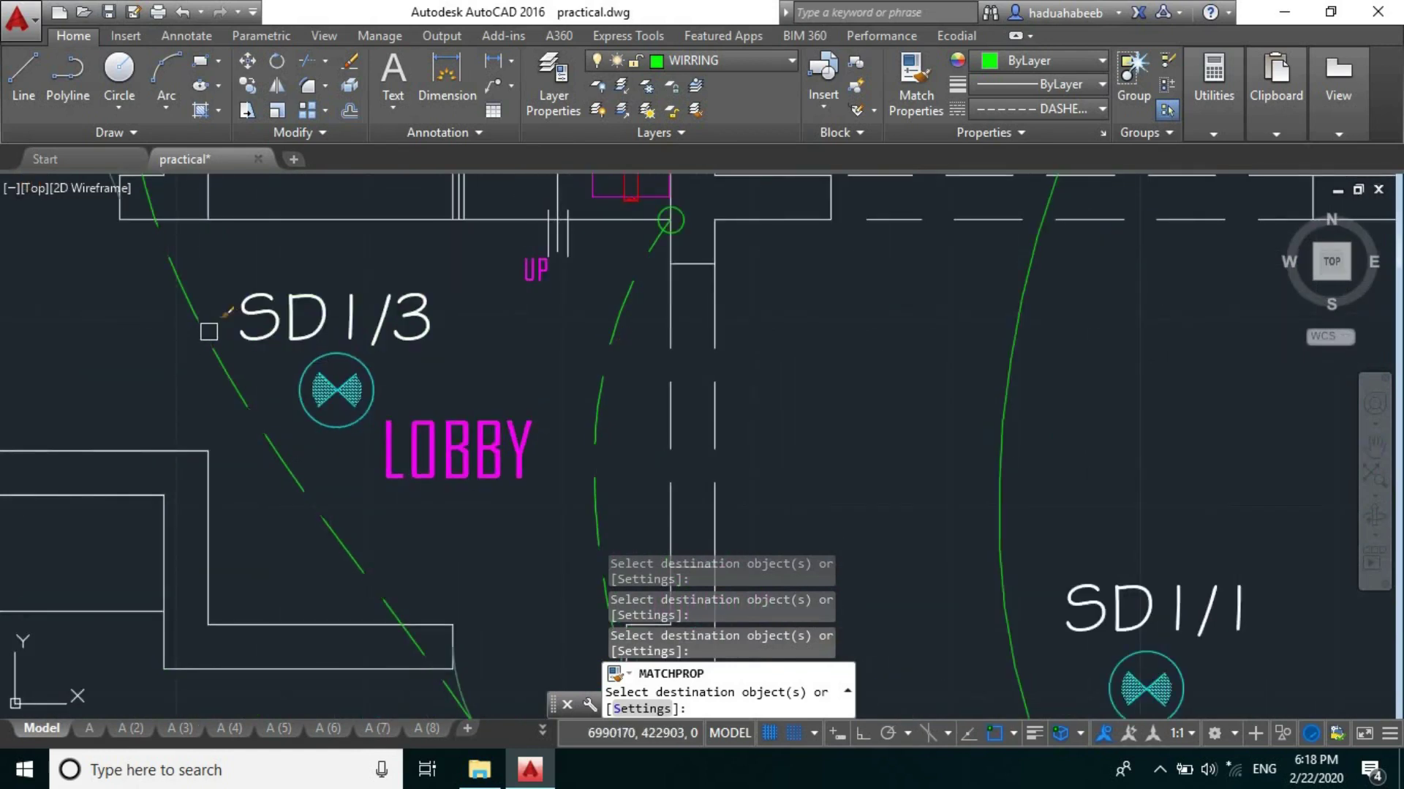
pyautogui.scroll(-5, 208, 332)
pyautogui.scroll(5, 382, 522)
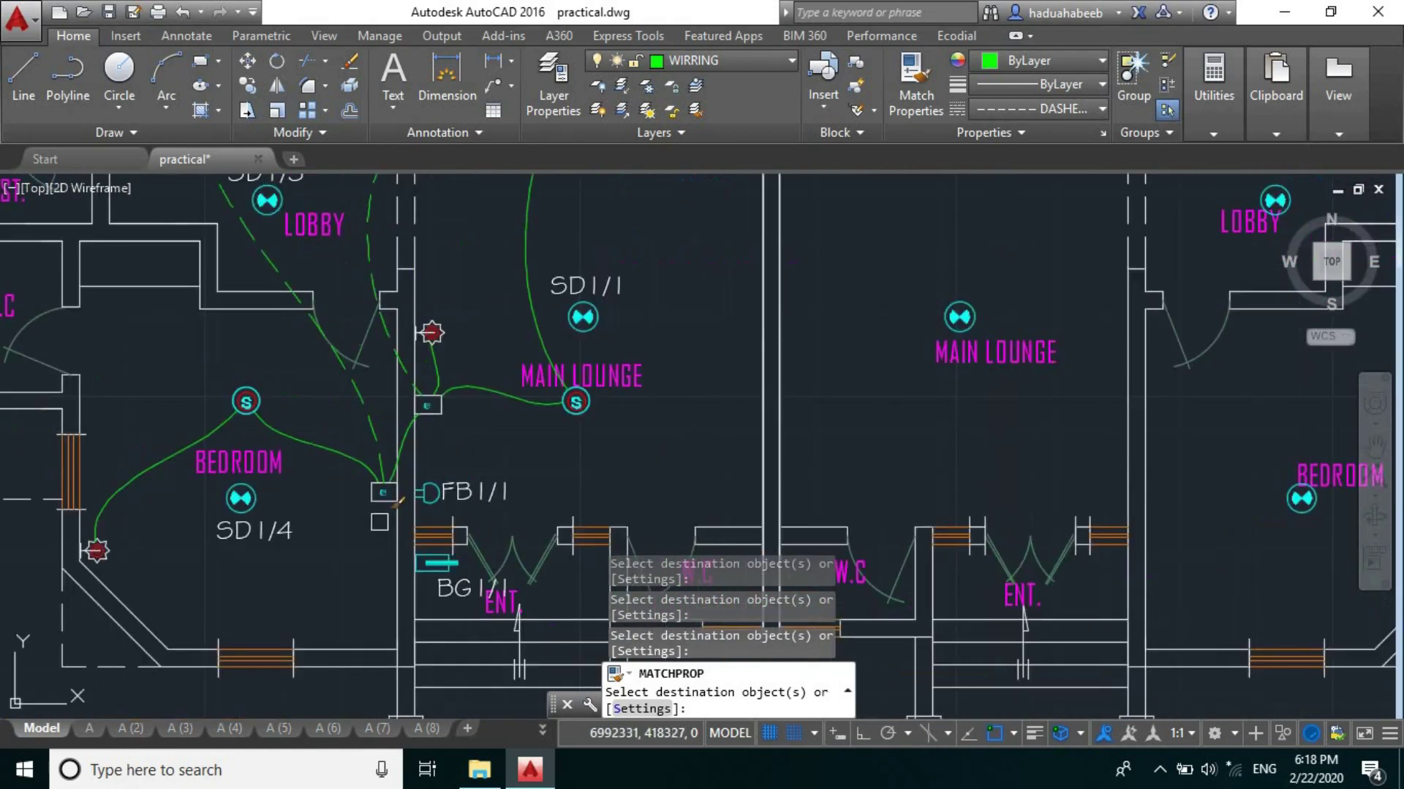
pyautogui.scroll(8, 379, 522)
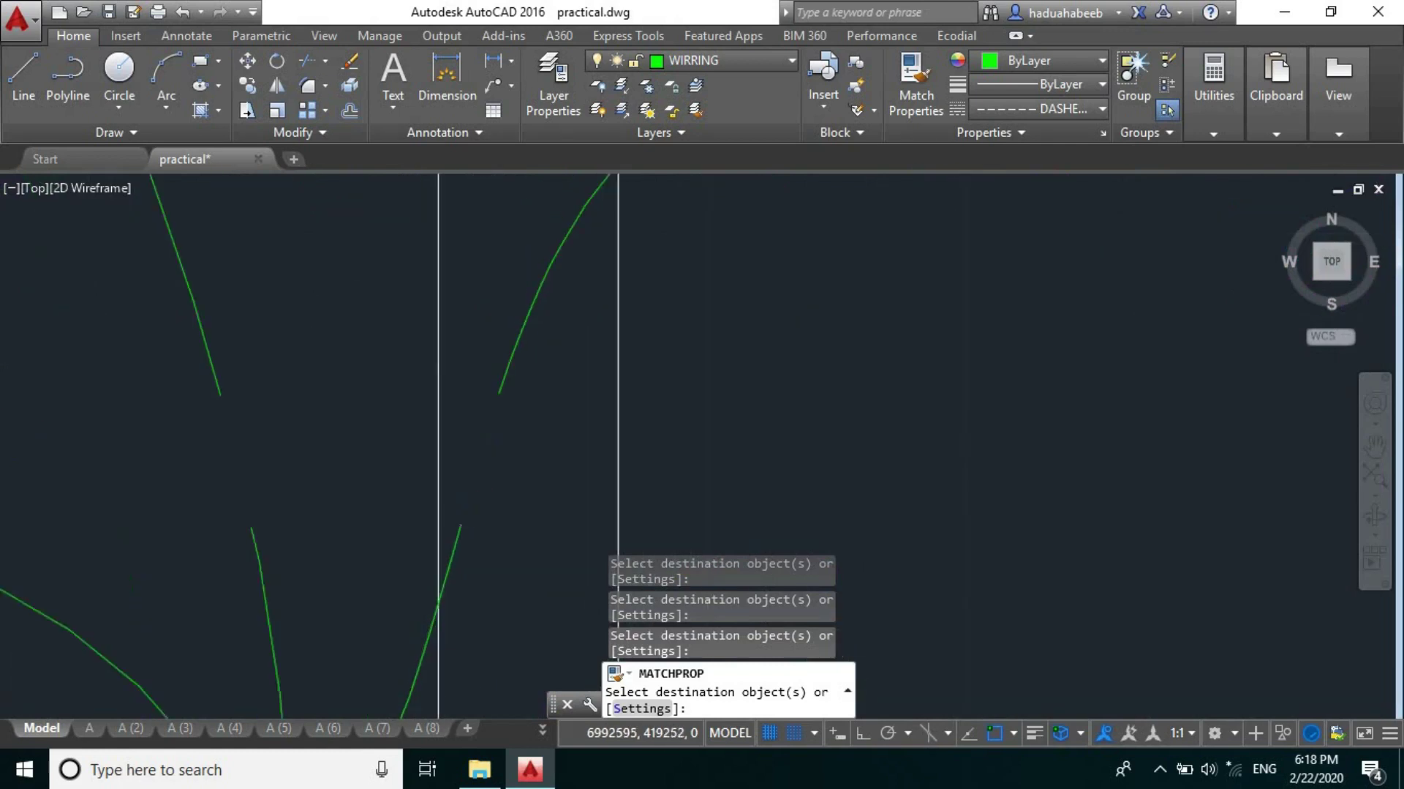
pyautogui.scroll(-8, 433, 508)
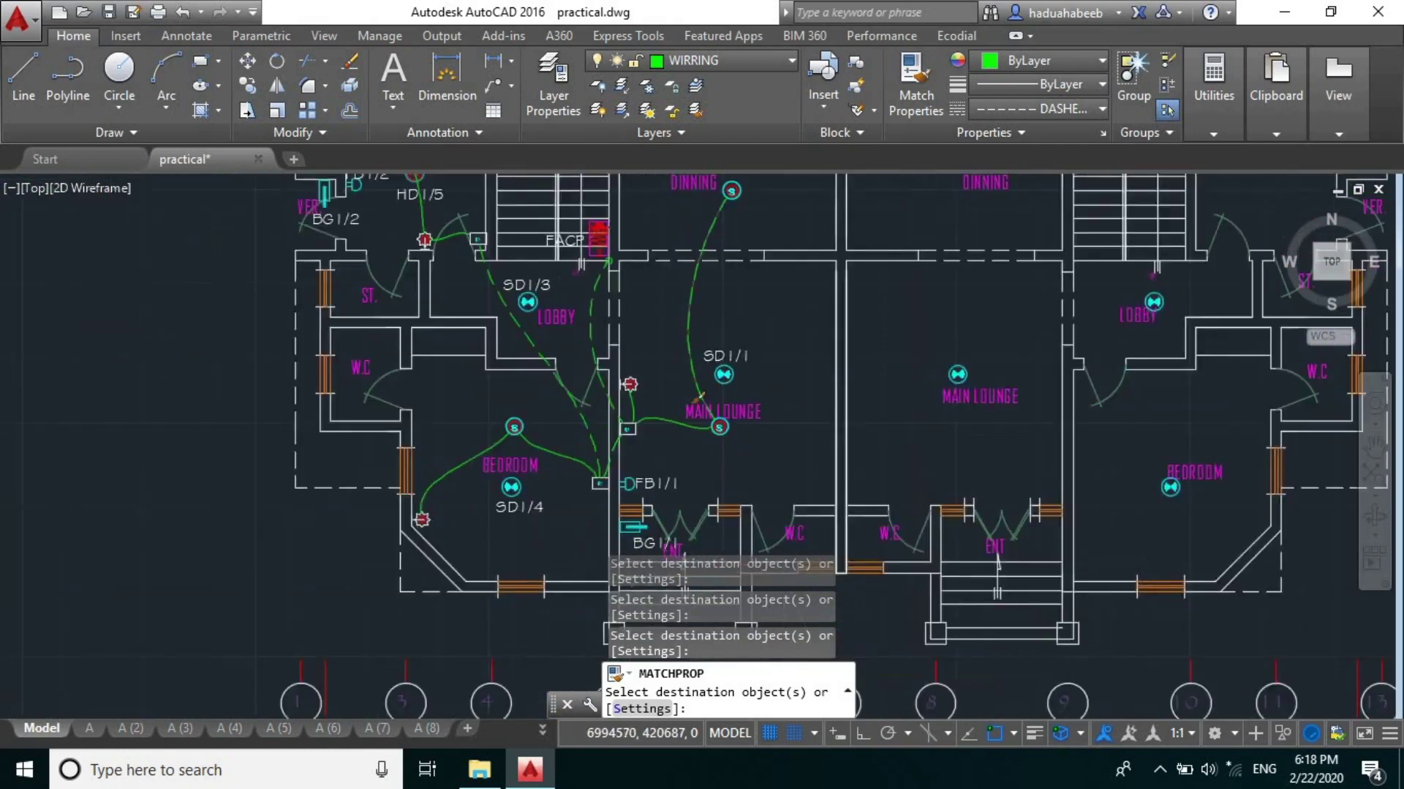
# - Apply the matched dashed properties to the penthouse wire linking the SD2/7 bedroom's outlet with the SD2/6 lounge's outlet
pyautogui.scroll(-8, 699, 397)
pyautogui.scroll(2, 1193, 407)
pyautogui.moveTo(1247, 400); pyautogui.dragTo(812, 366, button='middle')
pyautogui.scroll(6, 570, 380)
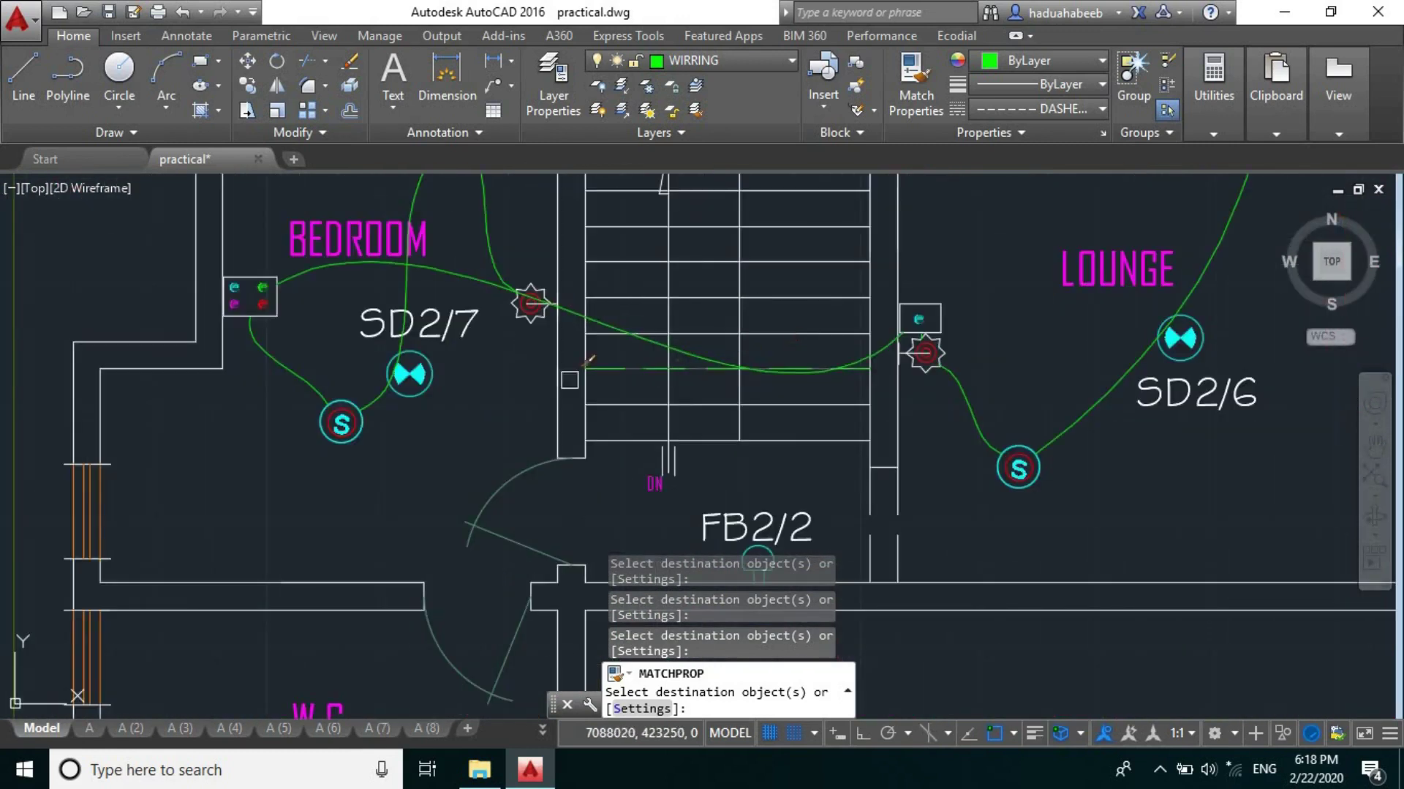
pyautogui.click(570, 376)
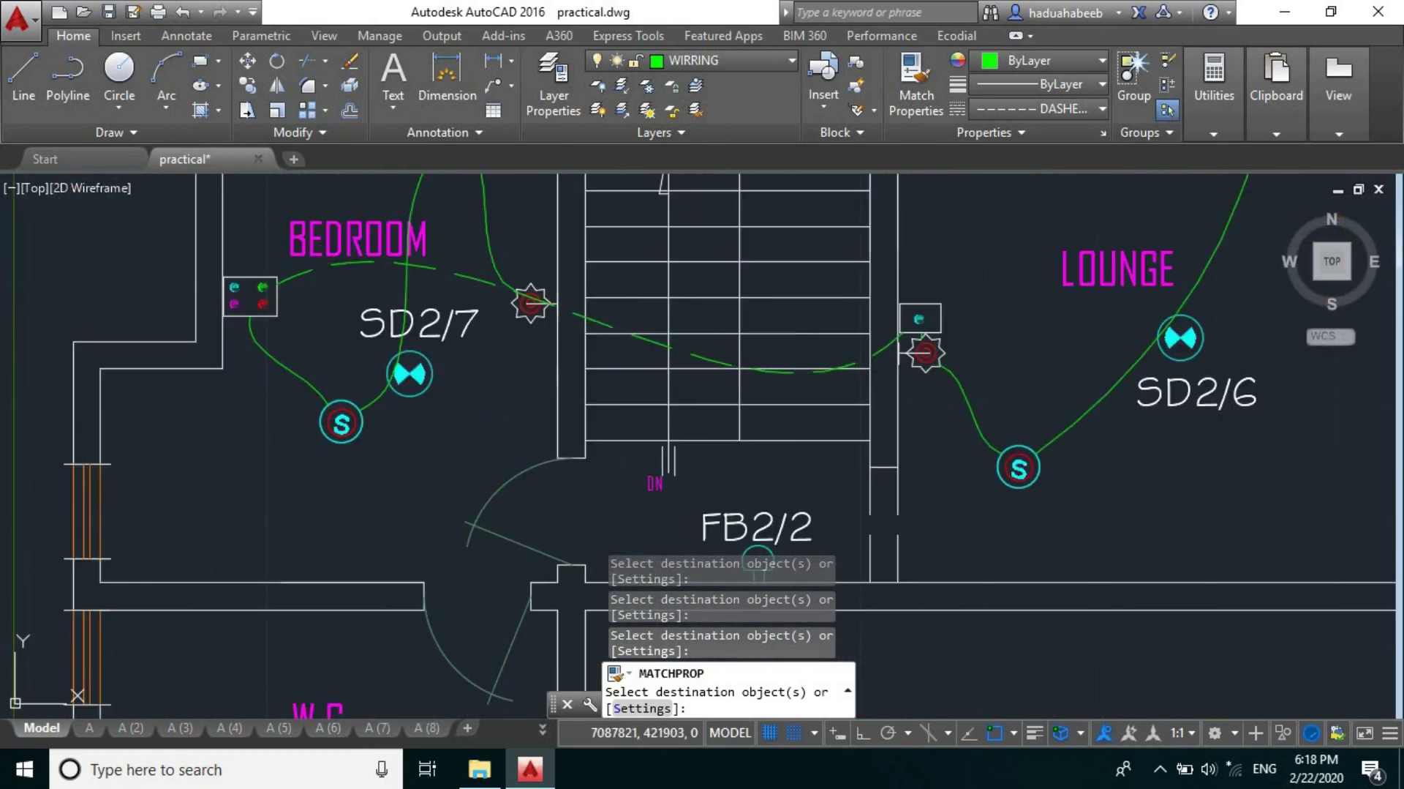
pyautogui.press('Escape')
pyautogui.scroll(-8, 1228, 411)
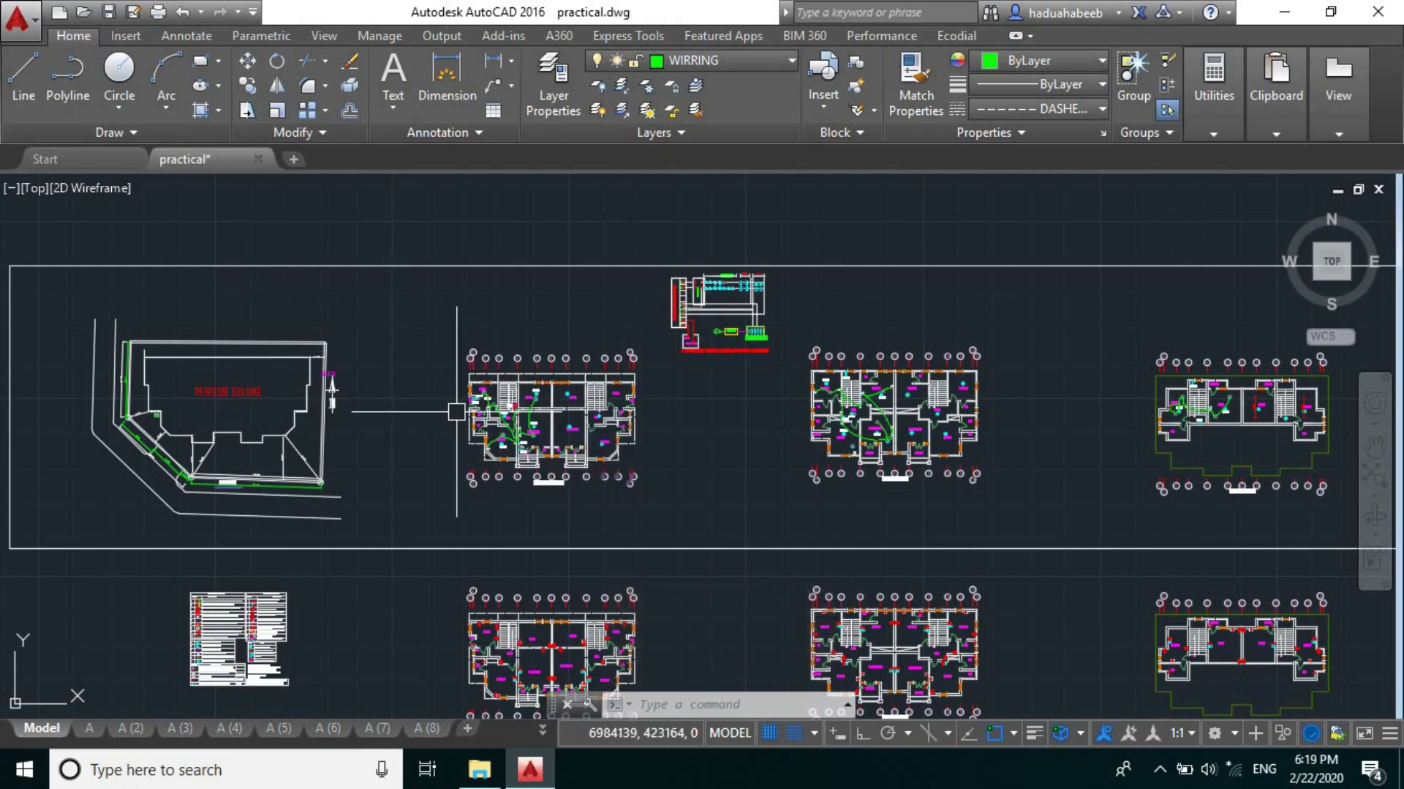
pyautogui.scroll(8, 407, 319)
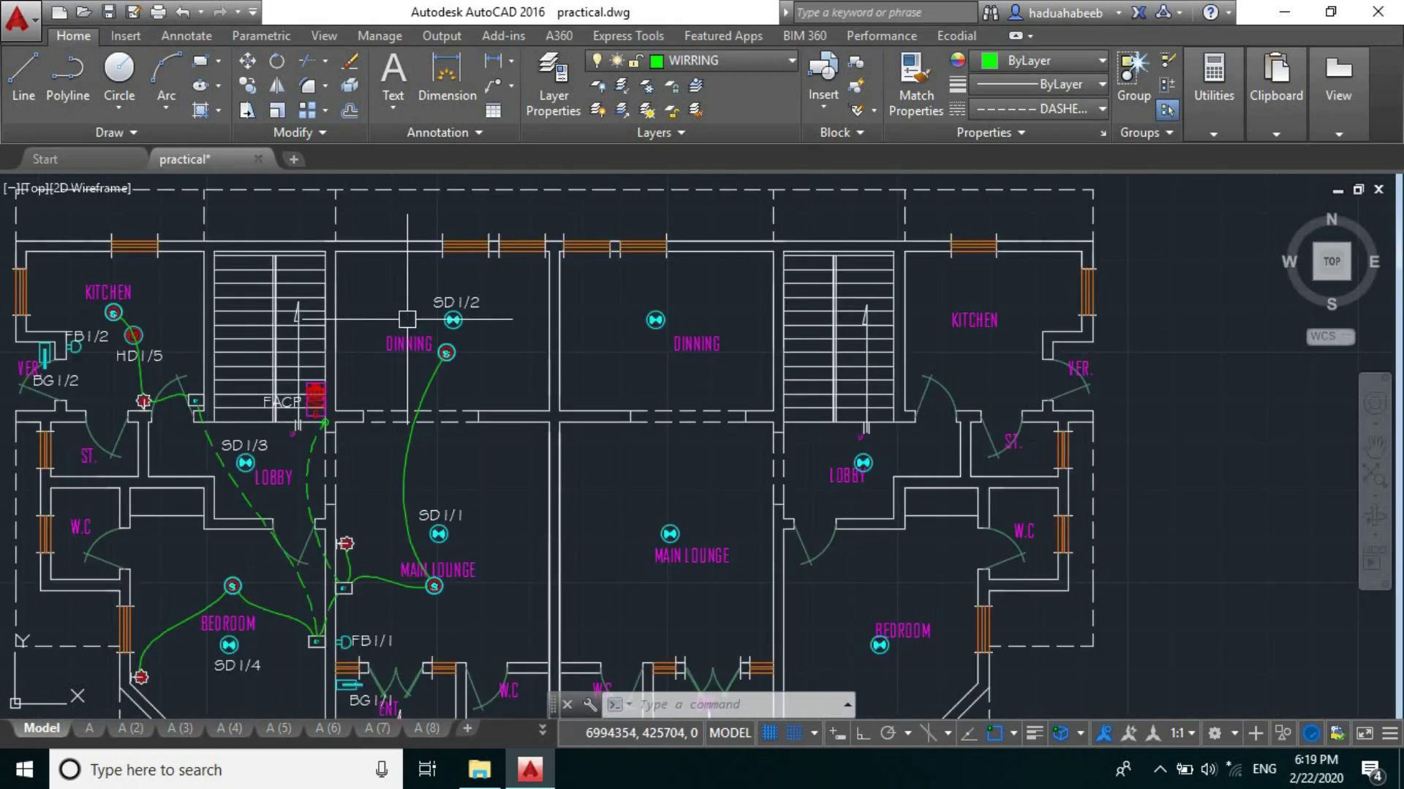